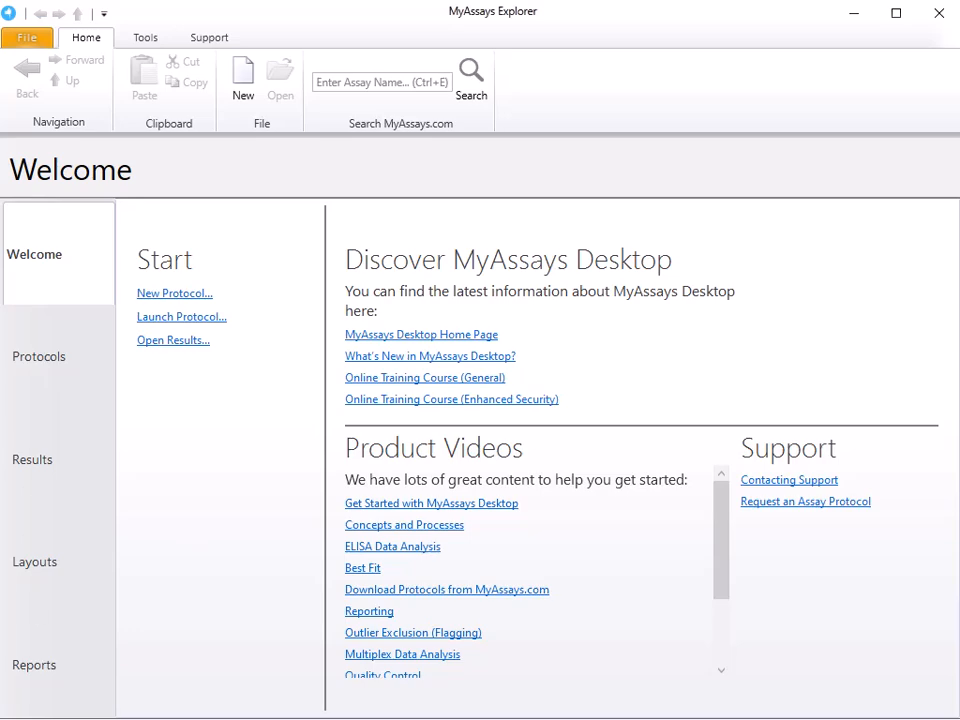
# Step: Switch to Notepad to review the raw kinetic readings in KineticData.txt and close the file
pyautogui.hotkey('alt', 'Tab')
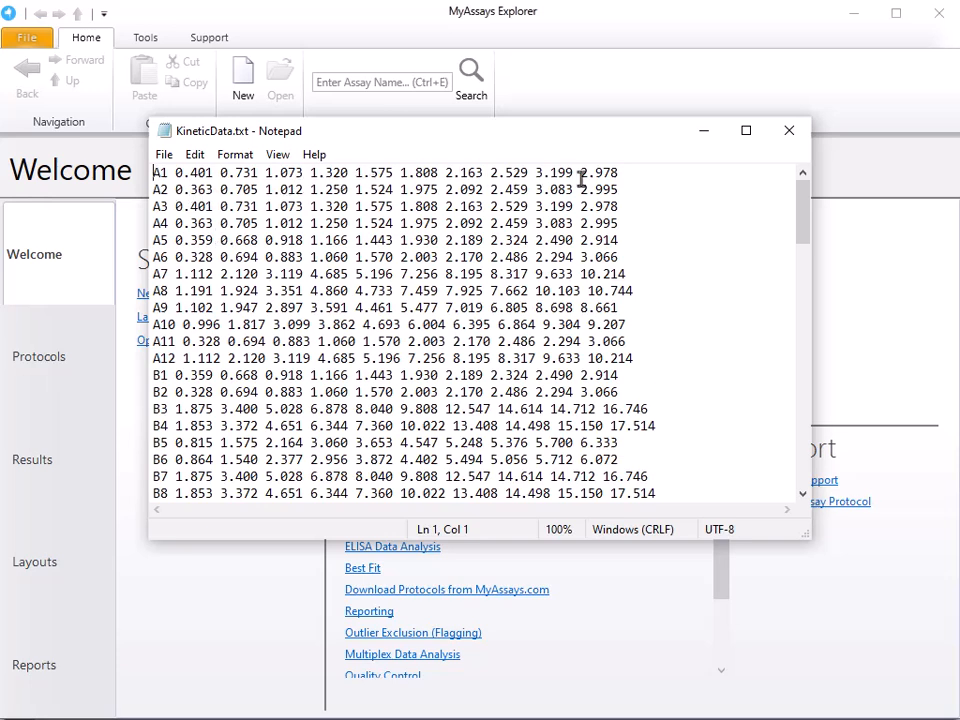
pyautogui.click(789, 130)
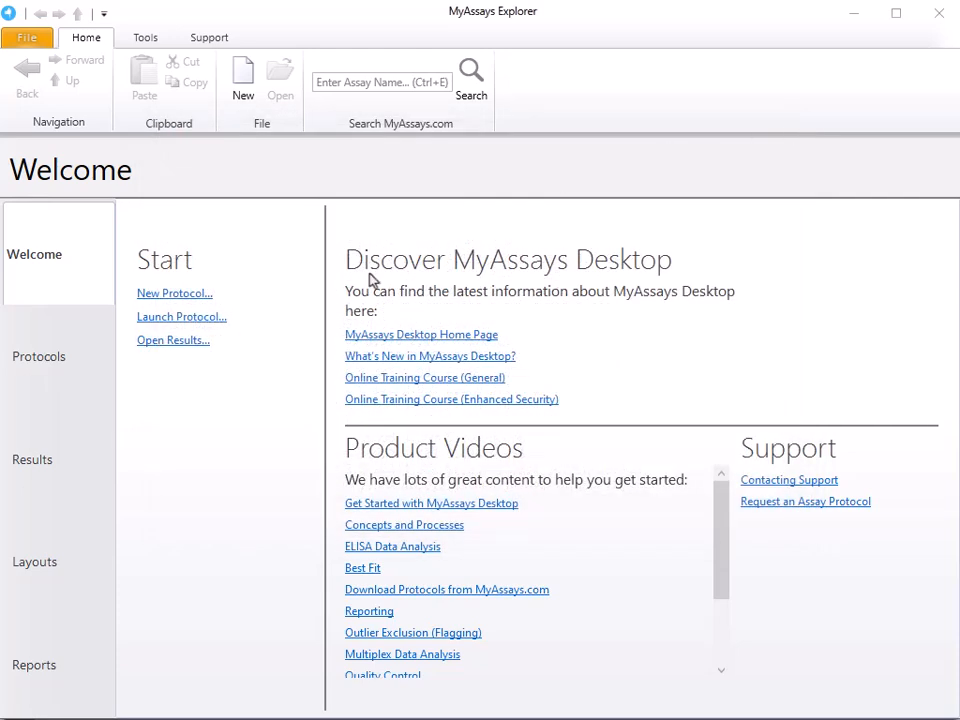
# Step: Start a new protocol that imports the single measurement file KineticData.txt, using the 12x8 (96) microplate format
pyautogui.click(157, 299)
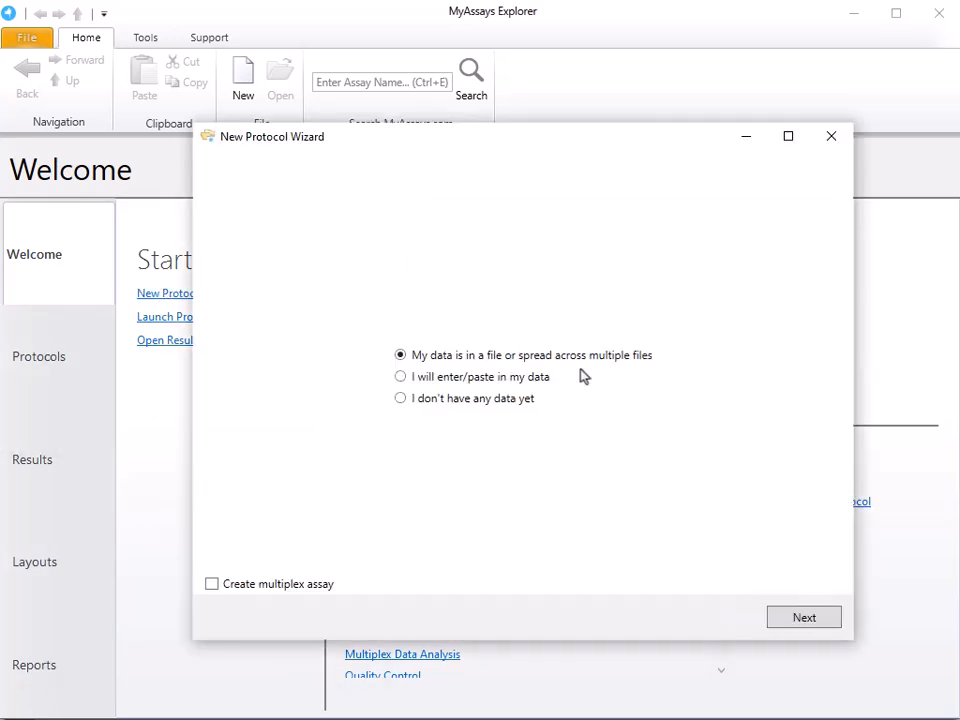
pyautogui.click(803, 620)
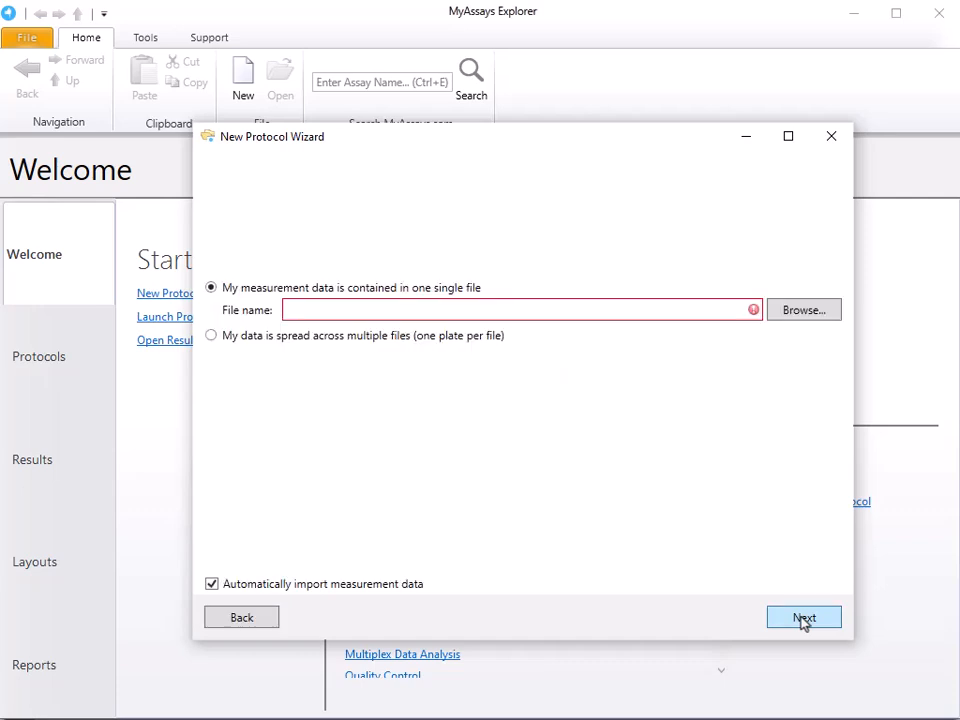
pyautogui.click(814, 316)
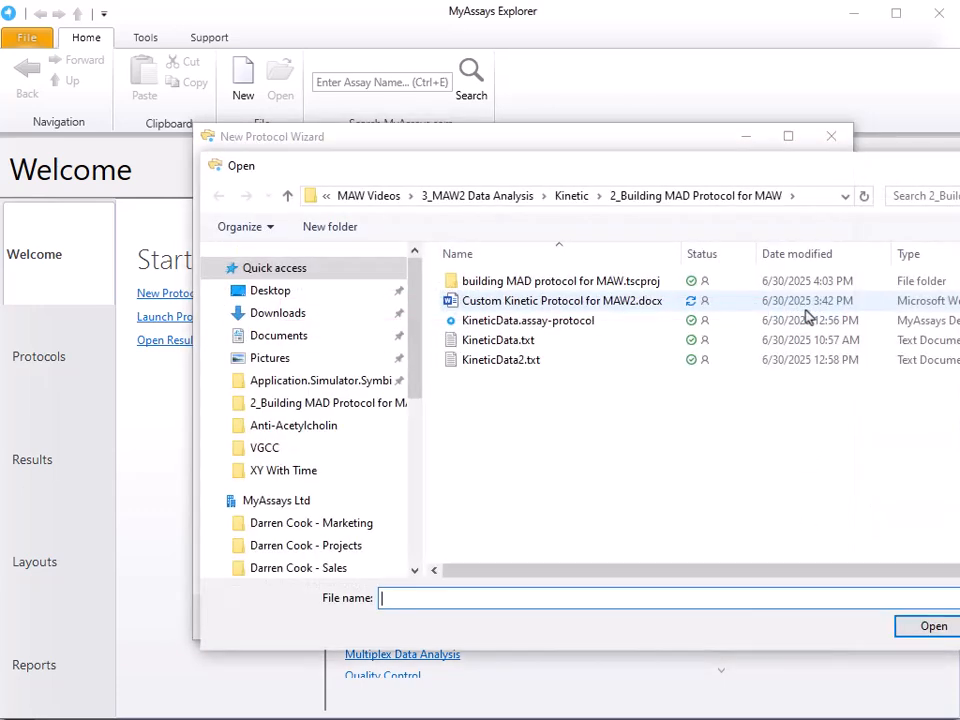
pyautogui.click(649, 342)
pyautogui.click(920, 630)
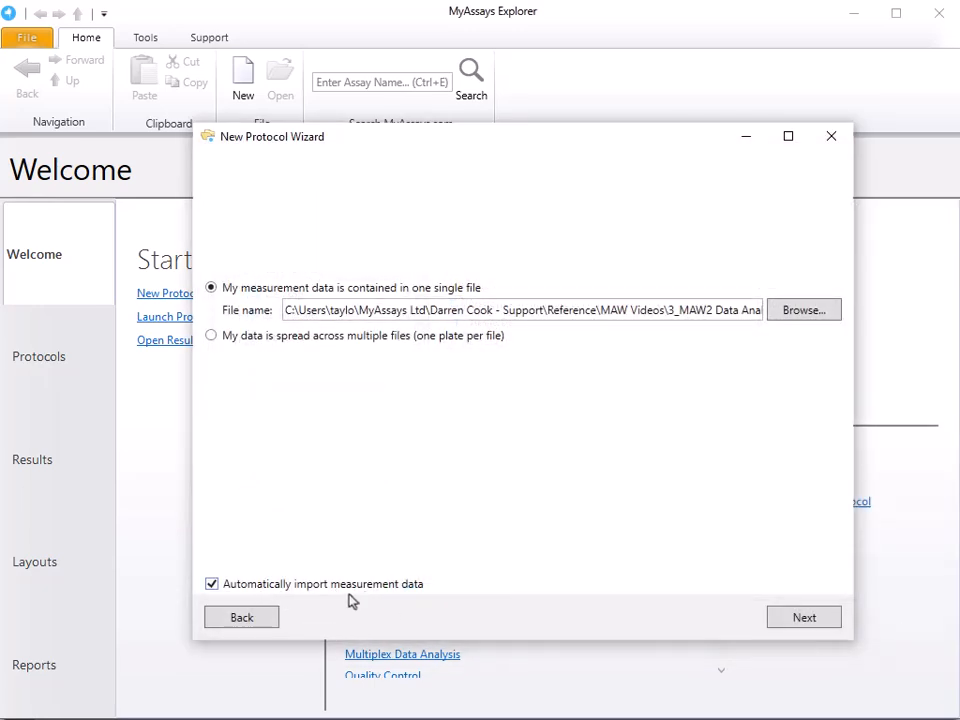
pyautogui.click(801, 616)
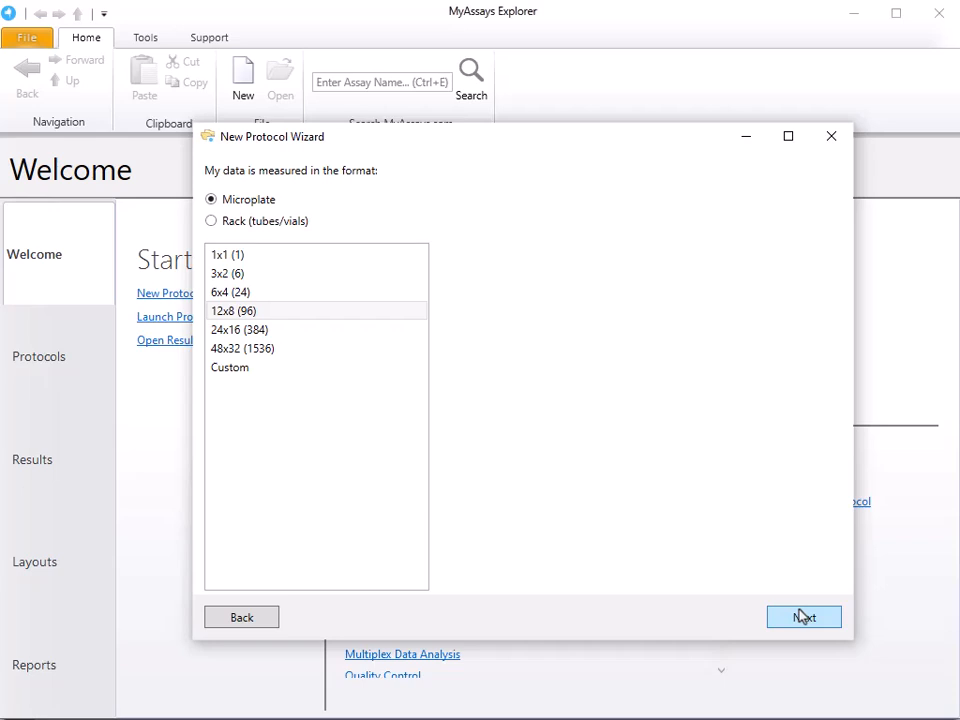
pyautogui.click(801, 617)
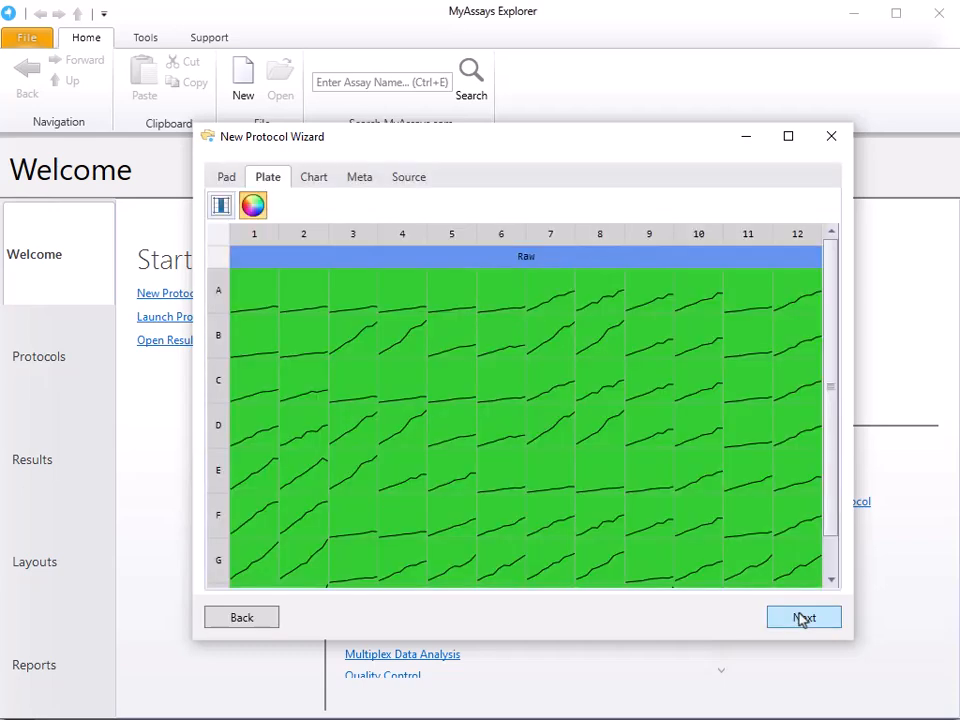
# Step: Examine the imported kinetic data as plate plots, numeric values, charts for wells A1 and A7, metadata and source text
pyautogui.scroll(-1, 647, 452)
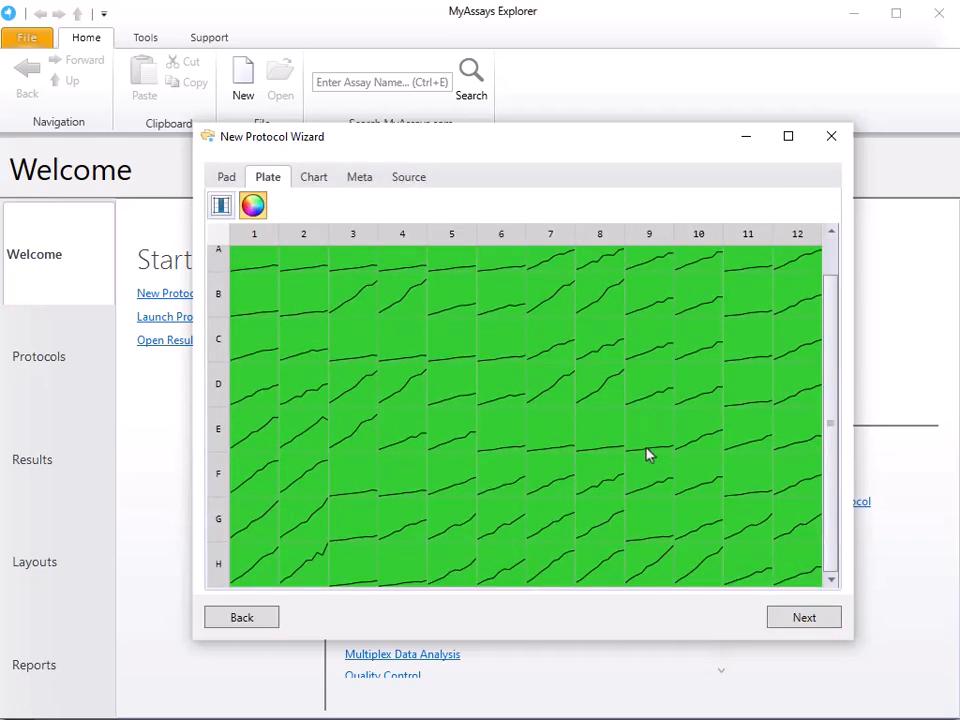
pyautogui.scroll(1, 647, 452)
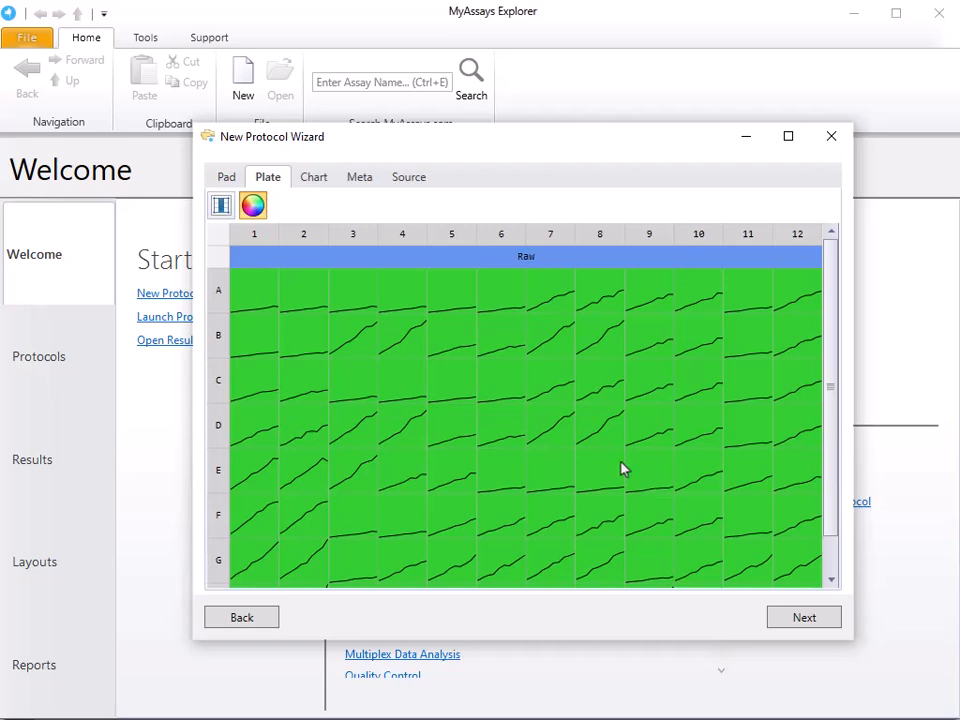
pyautogui.click(227, 181)
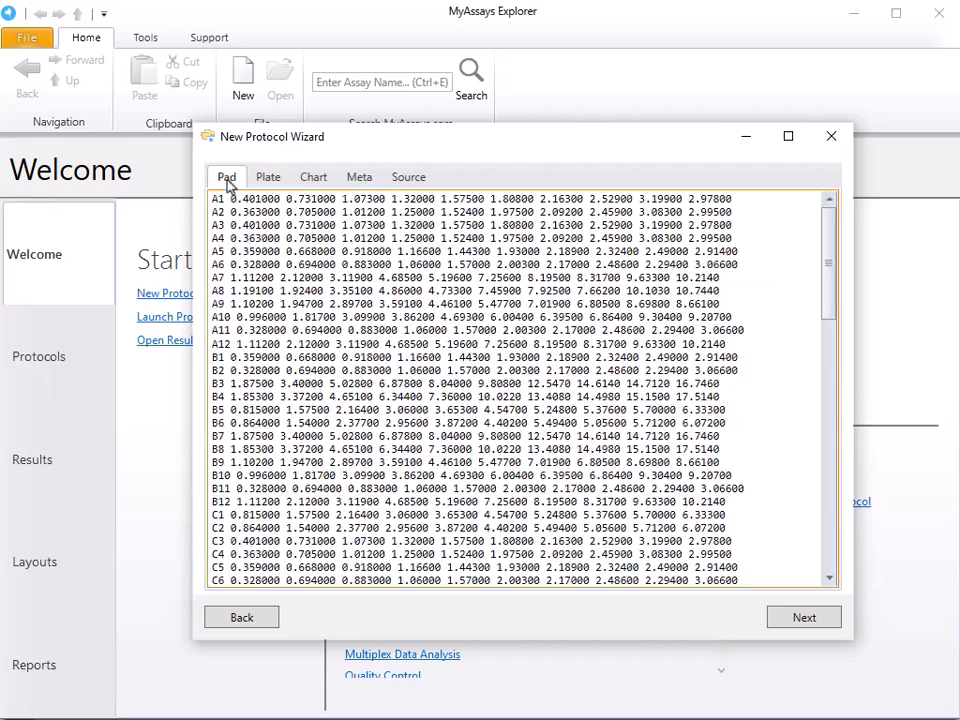
pyautogui.click(316, 187)
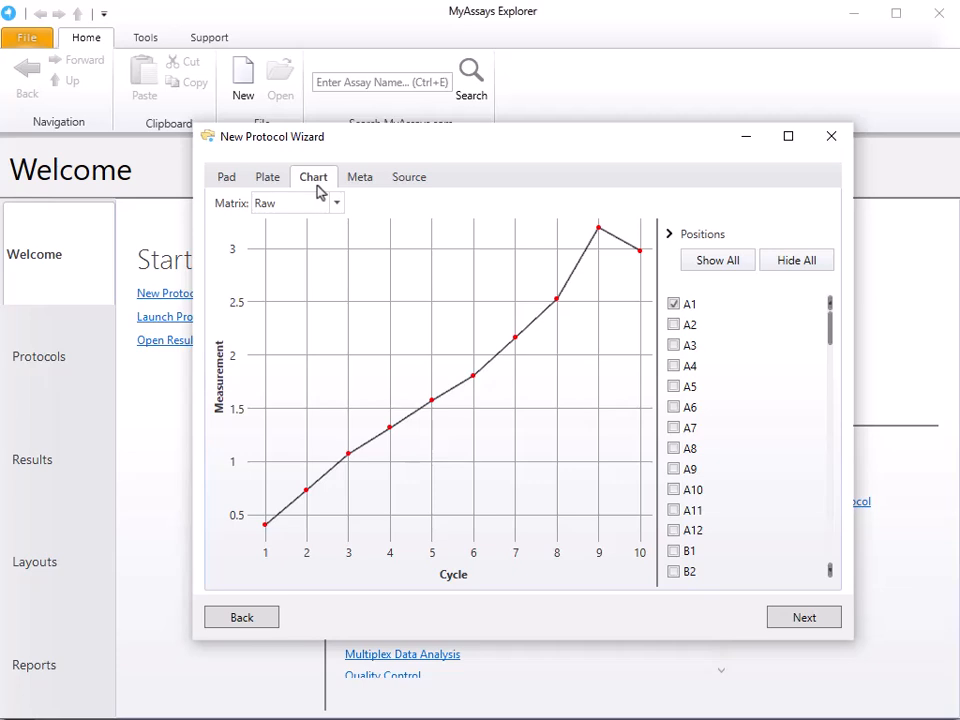
pyautogui.click(673, 428)
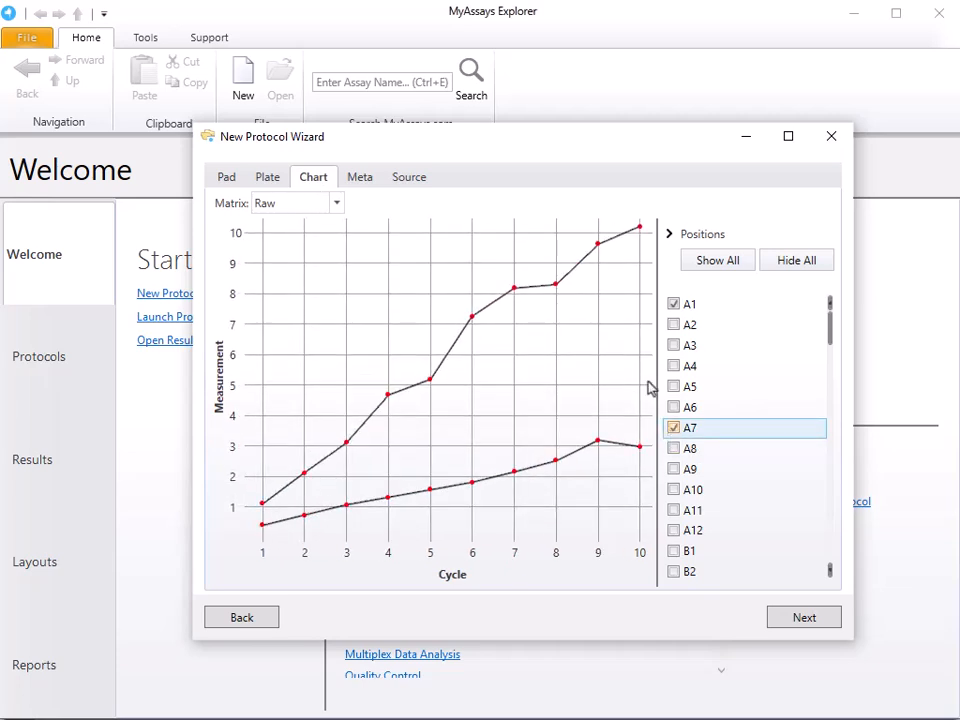
pyautogui.click(673, 304)
pyautogui.click(360, 177)
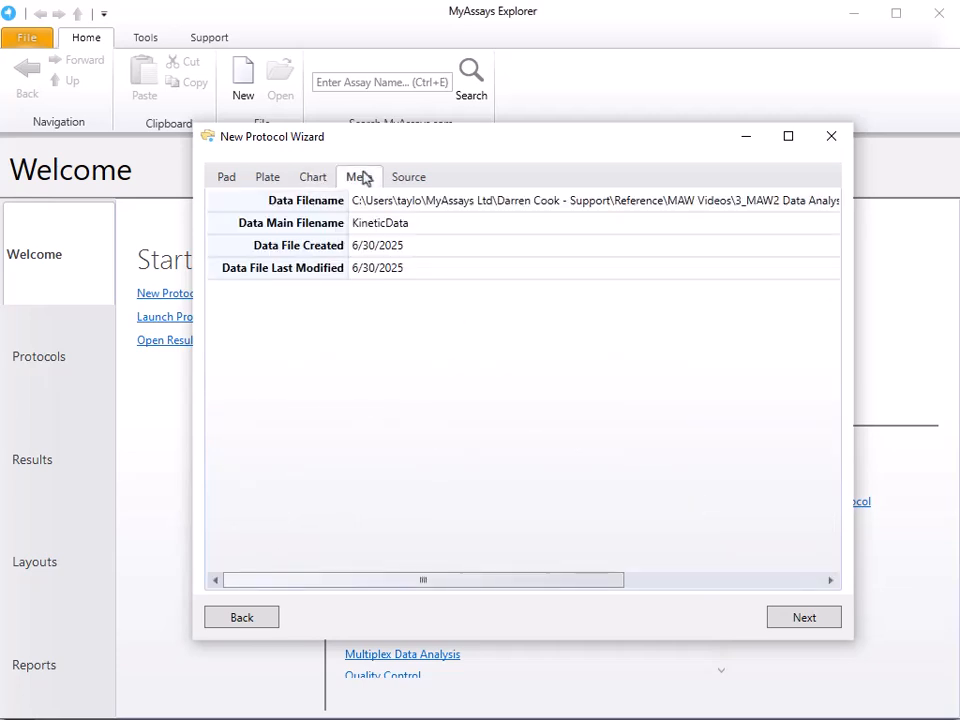
pyautogui.click(425, 180)
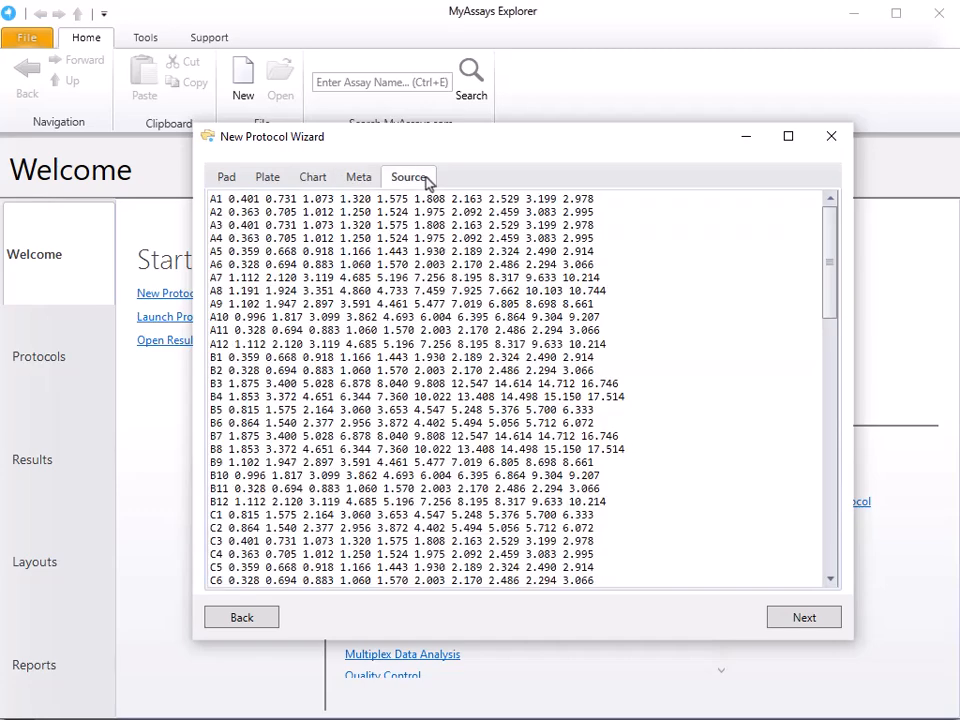
pyautogui.click(268, 177)
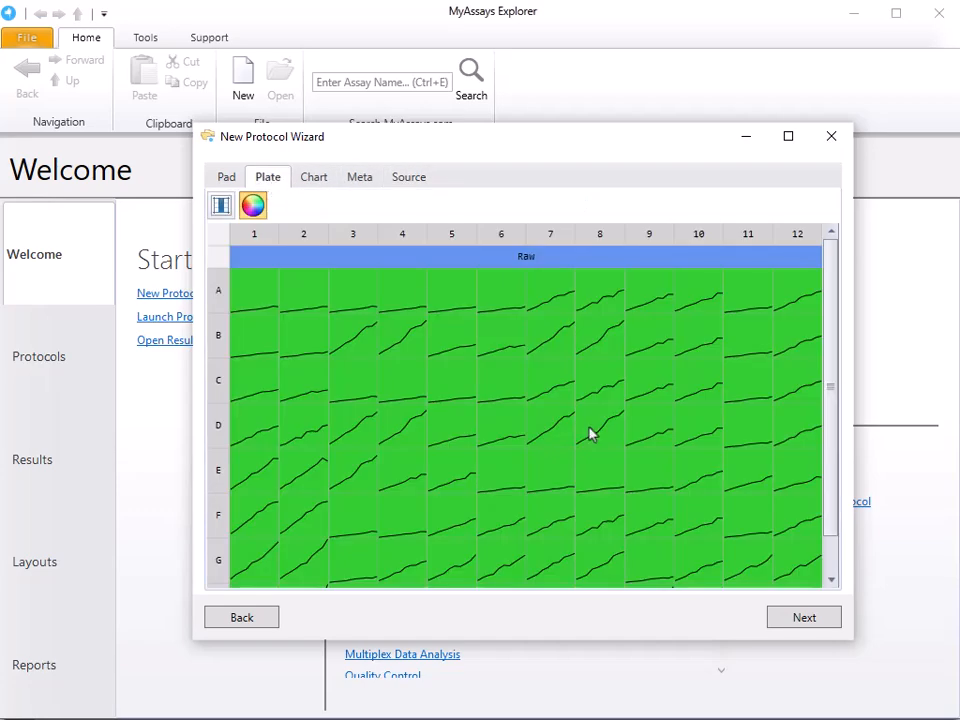
# Step: Accept the imported data and keep Unknown and Standard as the sample types used in the assay
pyautogui.click(813, 622)
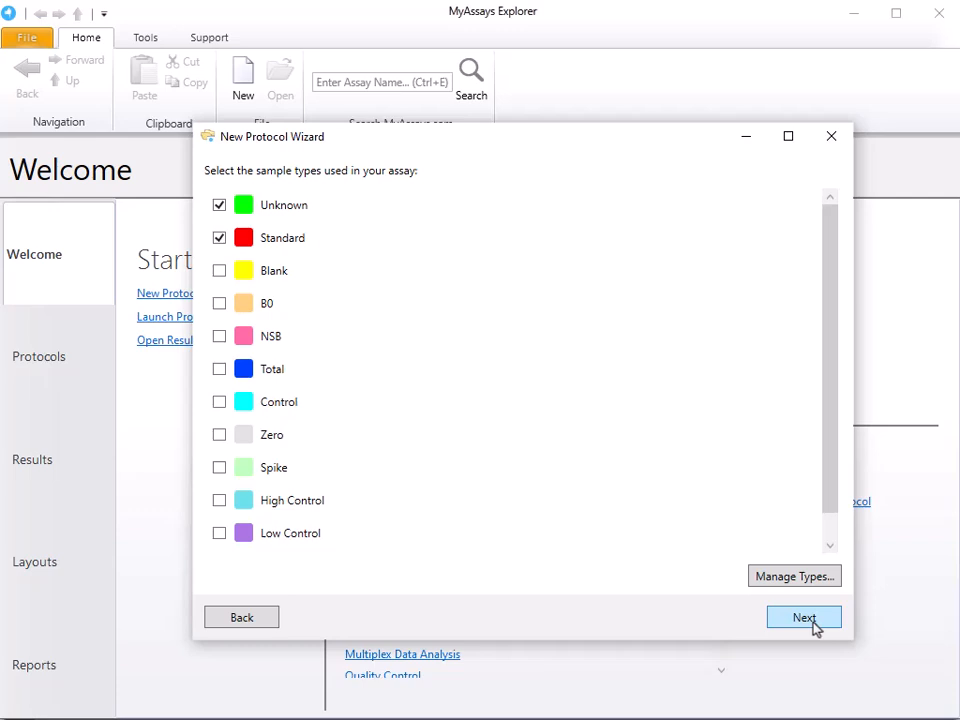
pyautogui.scroll(-1, 575, 405)
pyautogui.scroll(1, 546, 379)
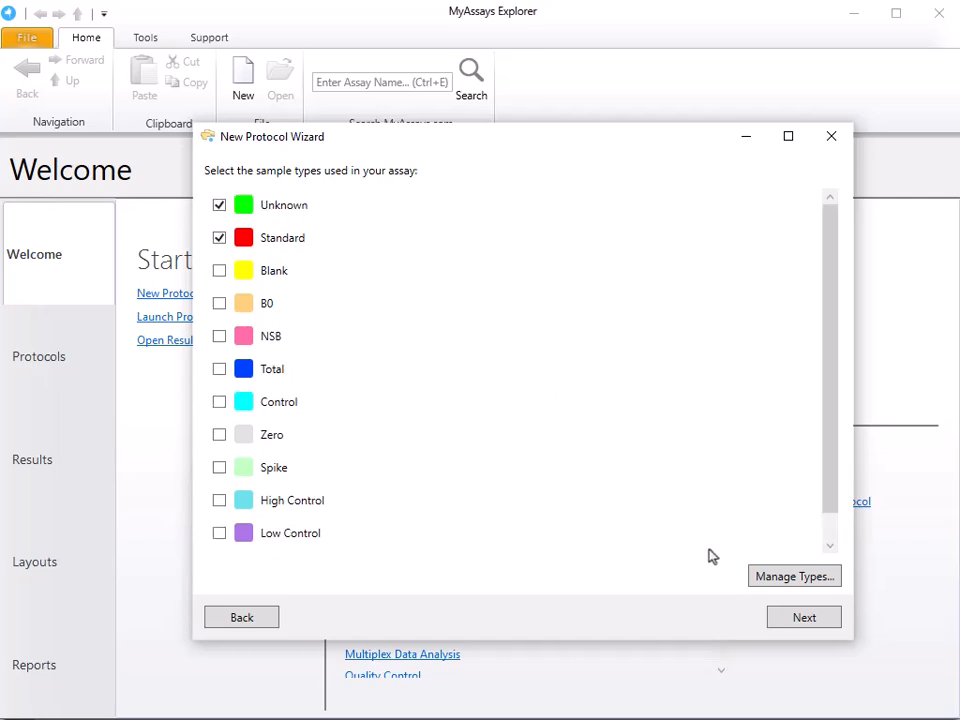
pyautogui.click(804, 618)
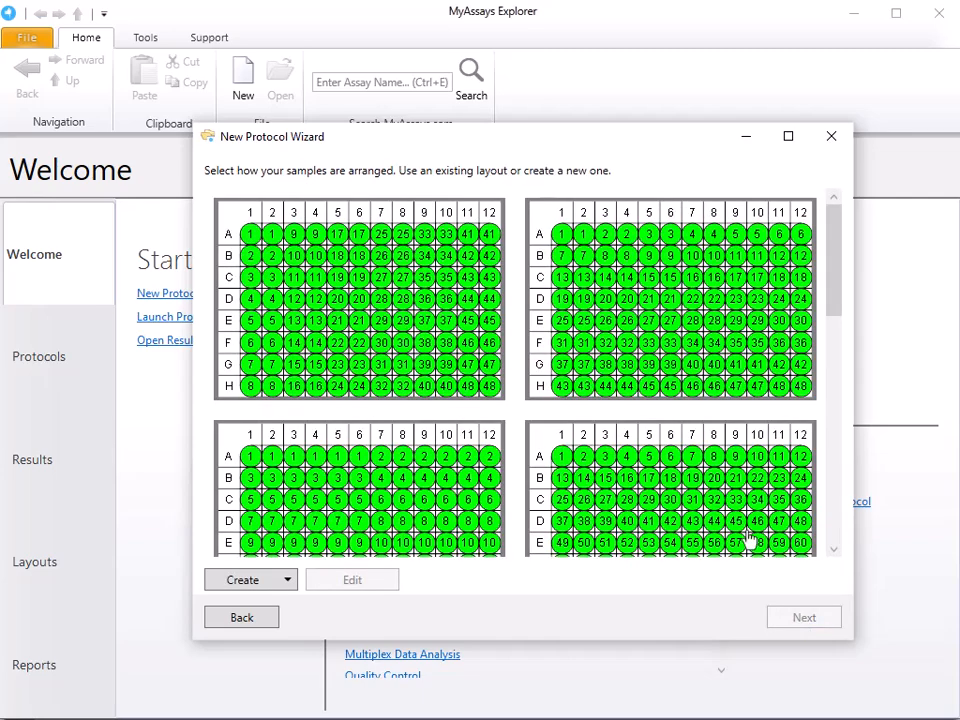
# Step: Choose the layout with duplicate standards 1–8 in columns 1–2 and duplicate unknowns 1–40 in columns 3–12, and accept the layout review
pyautogui.scroll(-5, 661, 418)
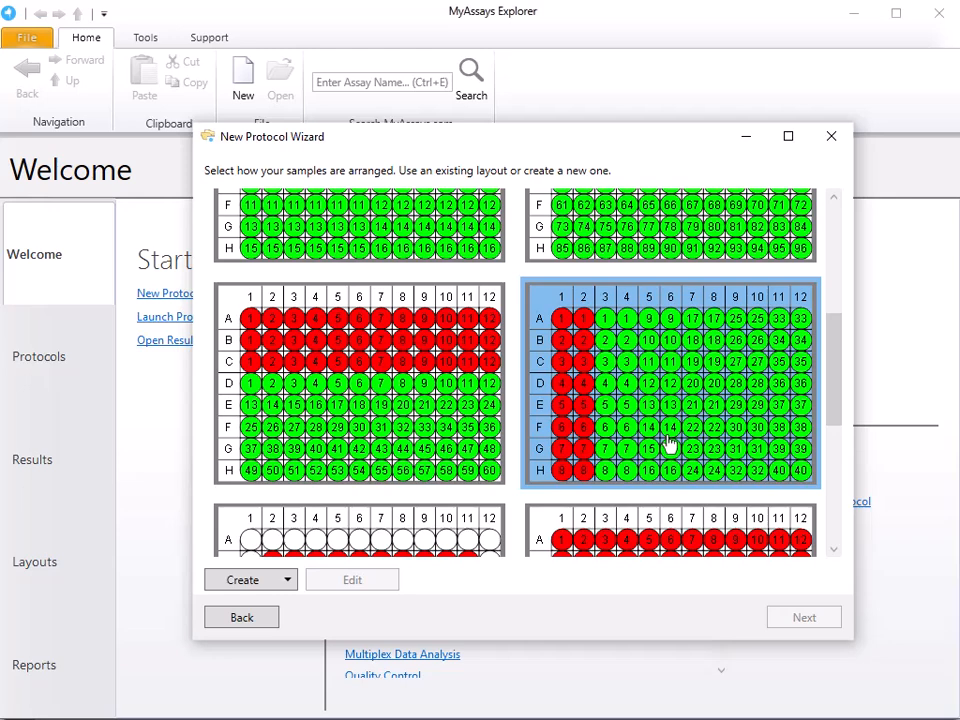
pyautogui.click(667, 445)
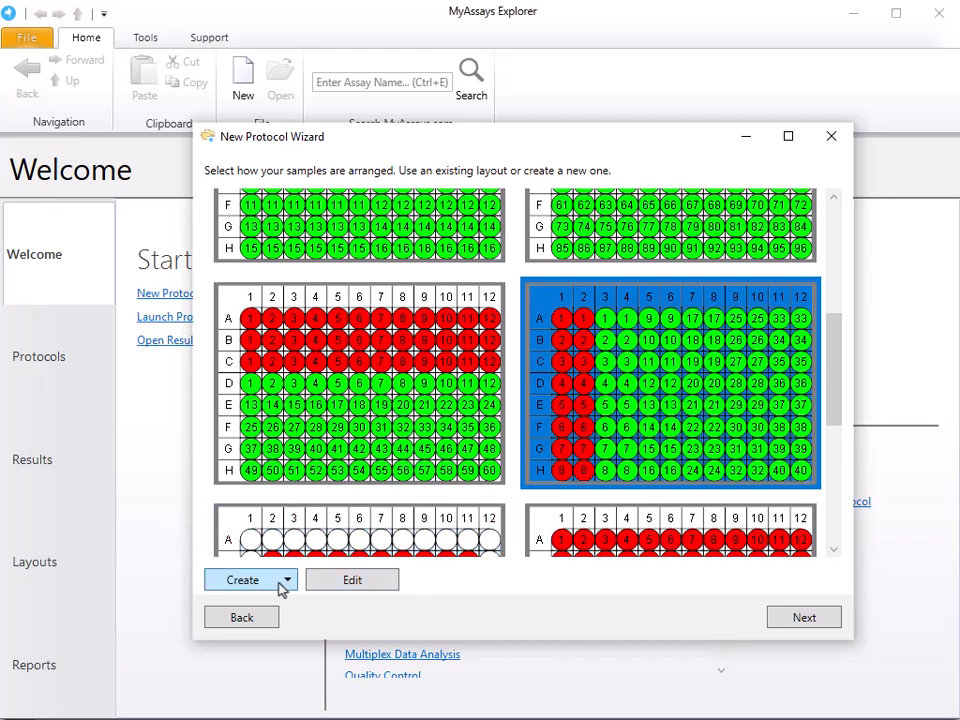
pyautogui.click(806, 618)
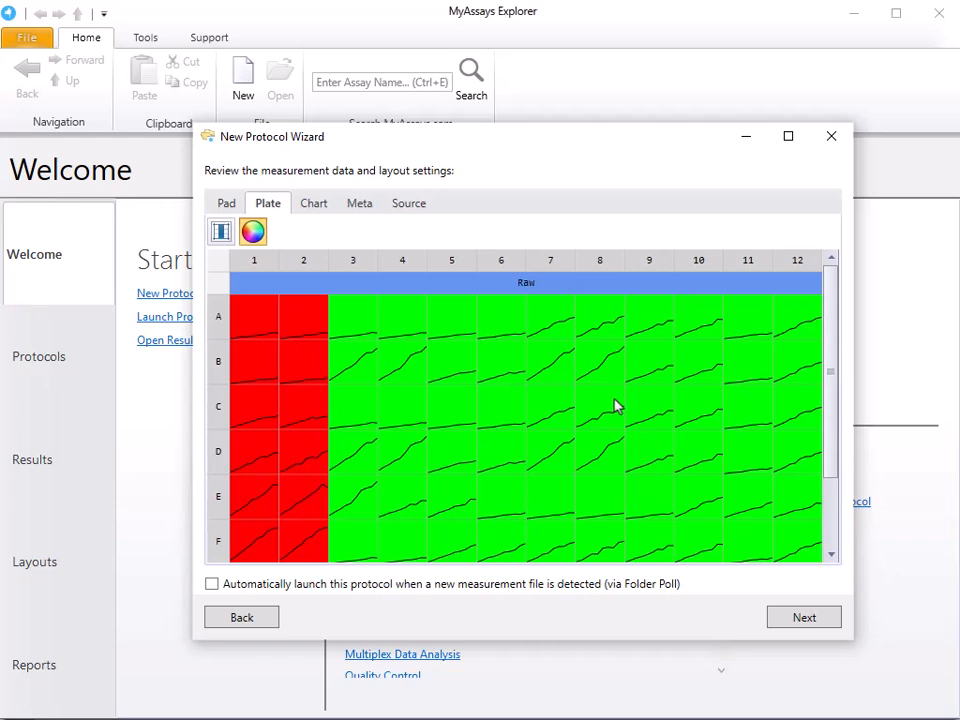
pyautogui.scroll(-2, 583, 396)
pyautogui.scroll(2, 583, 396)
pyautogui.click(801, 620)
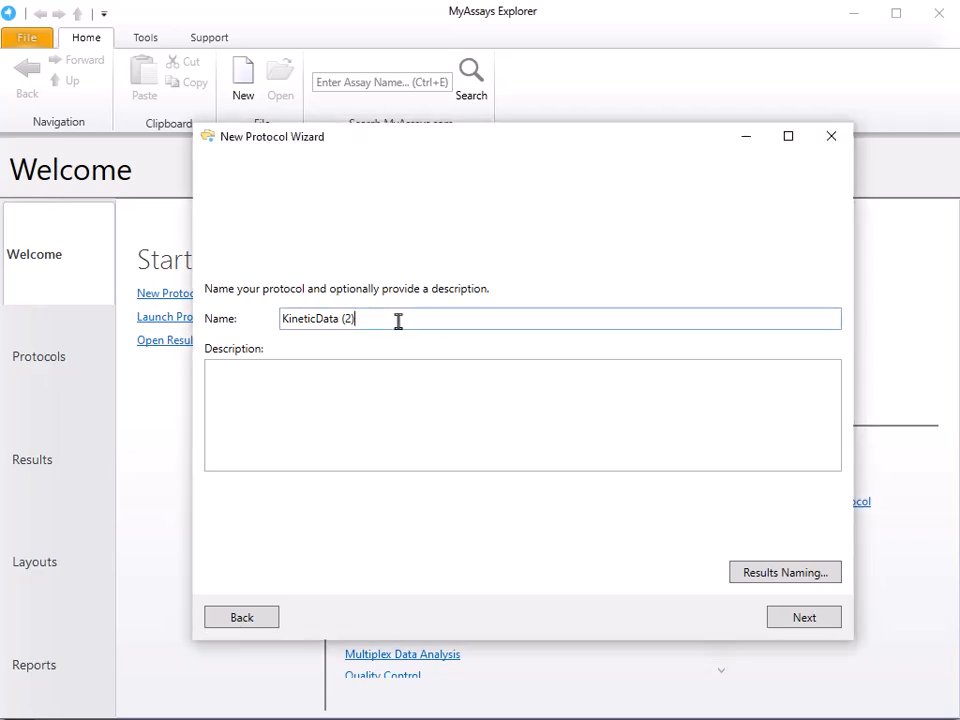
# Step: Name the protocol "Kinetic Analysis via Linear Regression and 4PL Curve Fitting", paste the four-point kinetic analysis description, and create it with launching enabled
pyautogui.moveTo(396, 319); pyautogui.dragTo(219, 328)
pyautogui.write('Kinetic Analysis via Linear Regression and 4PL Curve Fitting')
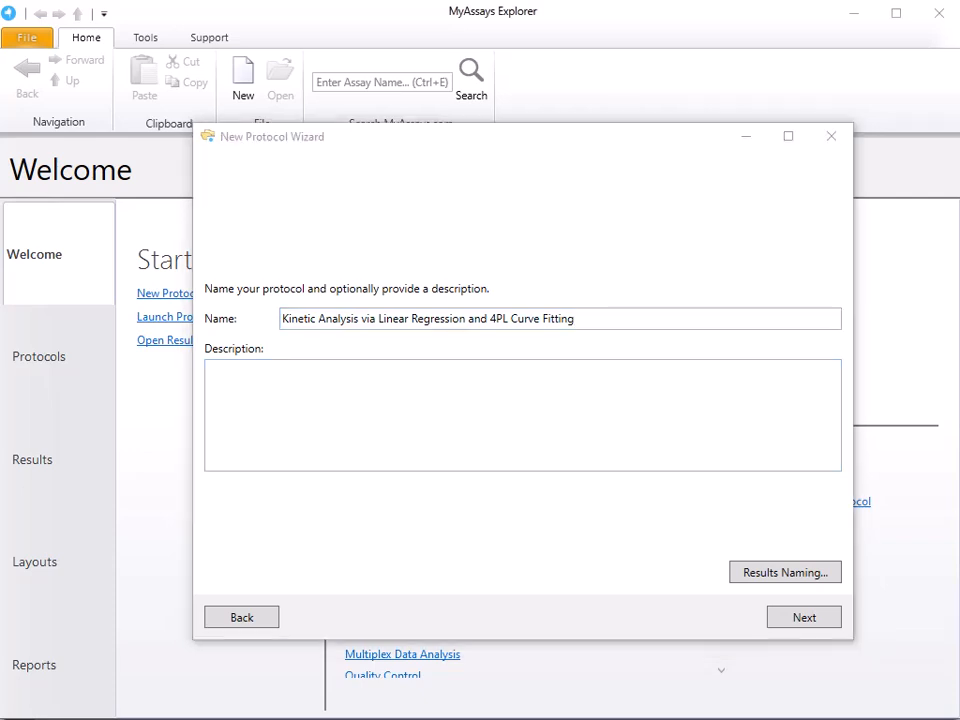
pyautogui.click(313, 399)
pyautogui.write('Performing kinetic analysis as follows: 1. Calculate the slope of each kinetic plot using linear regression 2. Apply 4PL standard curve fit plotting calibrator concentration (x) against slope (y) 3. Calculate sample concentrations using curve fit equation 4. %CV of concentration is calculated')
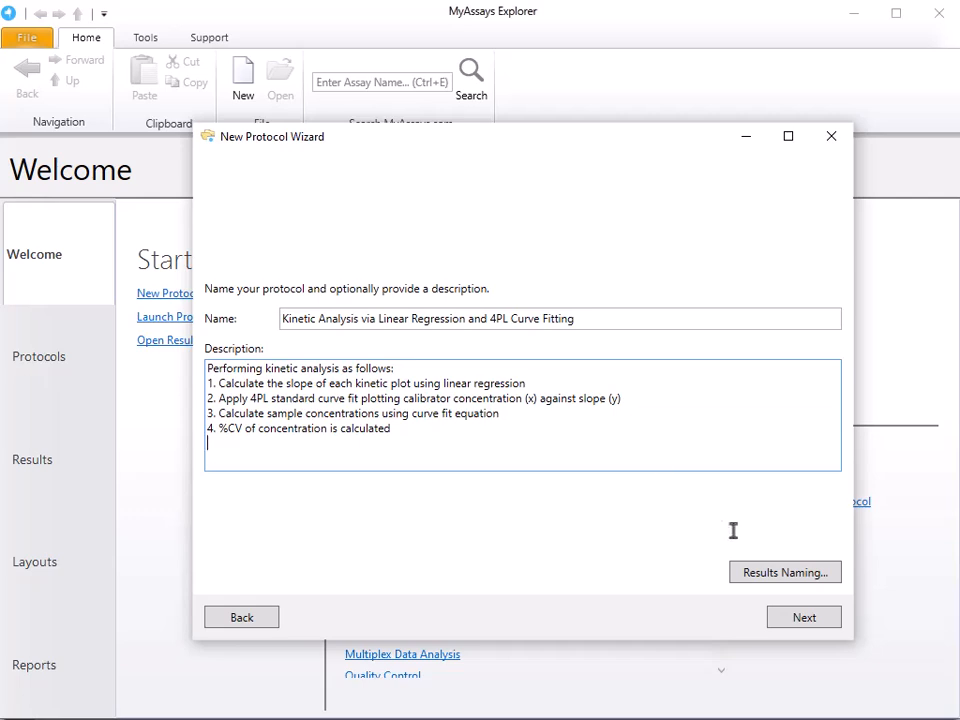
pyautogui.click(815, 618)
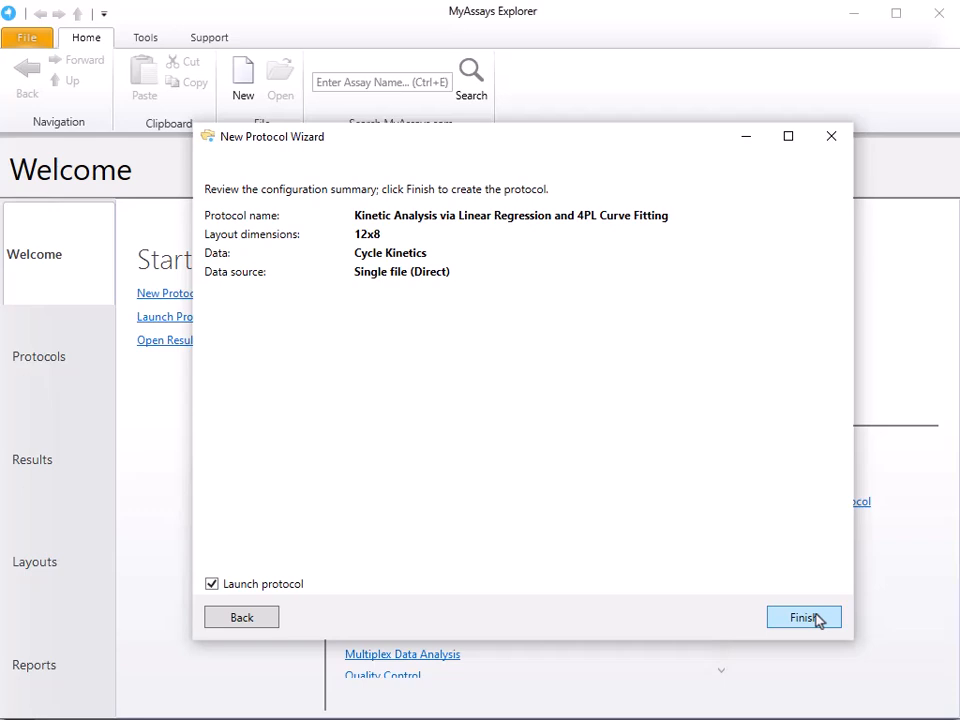
pyautogui.click(816, 619)
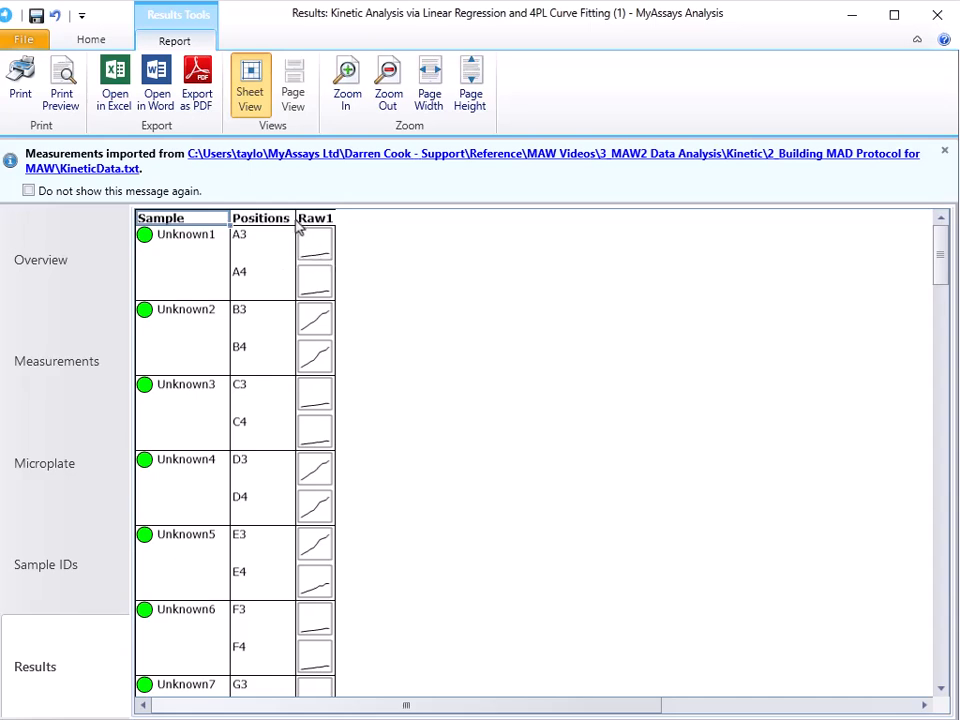
# Step: Add an XY Reduction Fit Parameter transform for Raw1 in the assay properties and name its output Slope
pyautogui.click(91, 40)
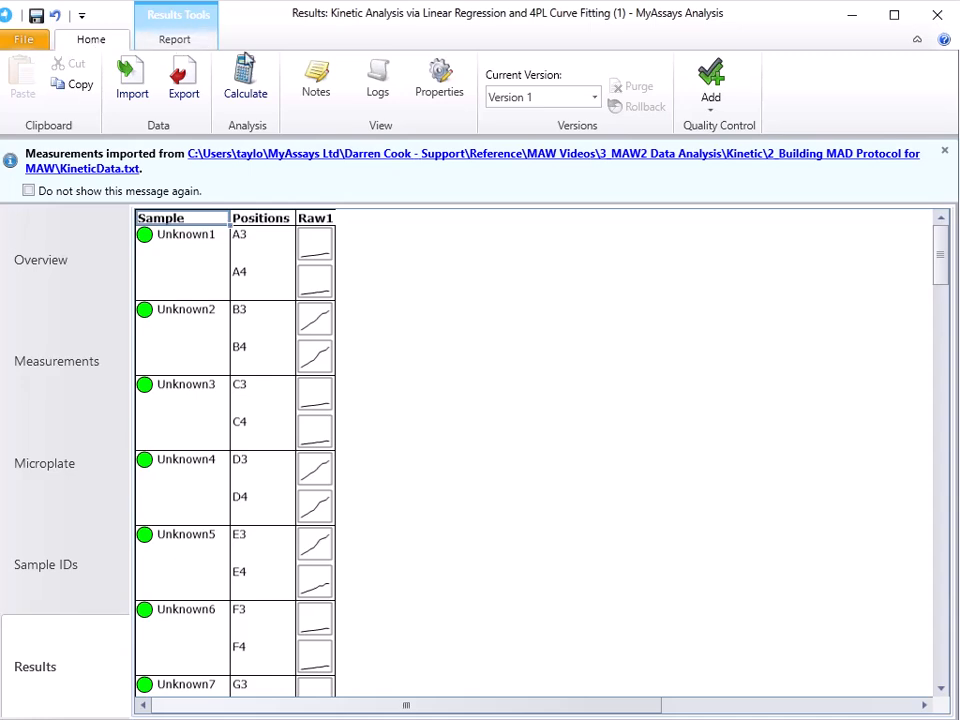
pyautogui.click(456, 101)
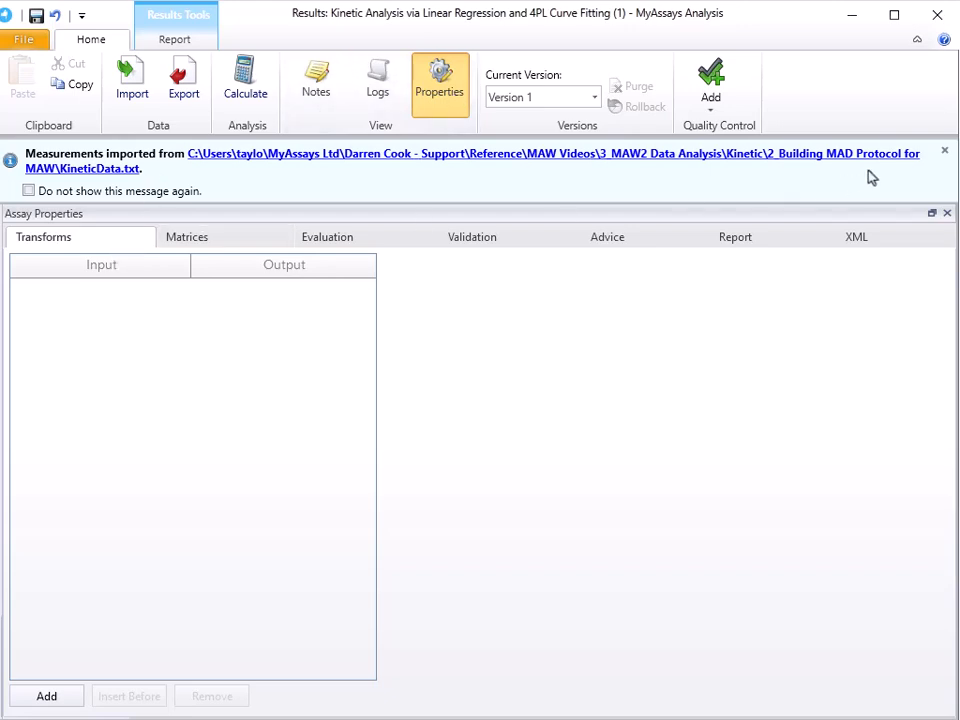
pyautogui.click(942, 155)
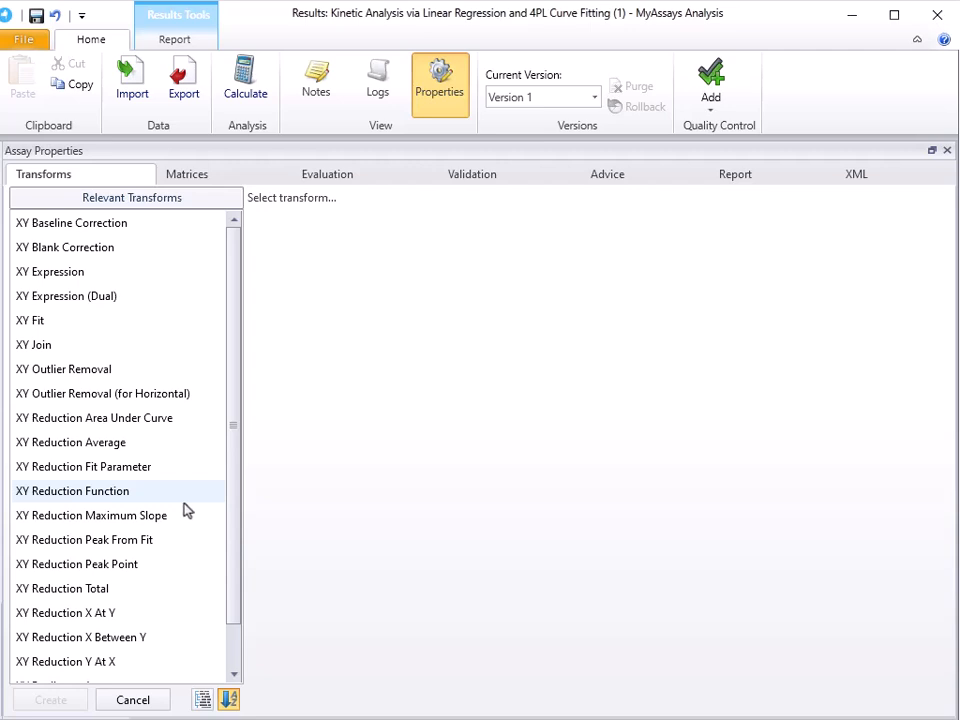
pyautogui.click(162, 274)
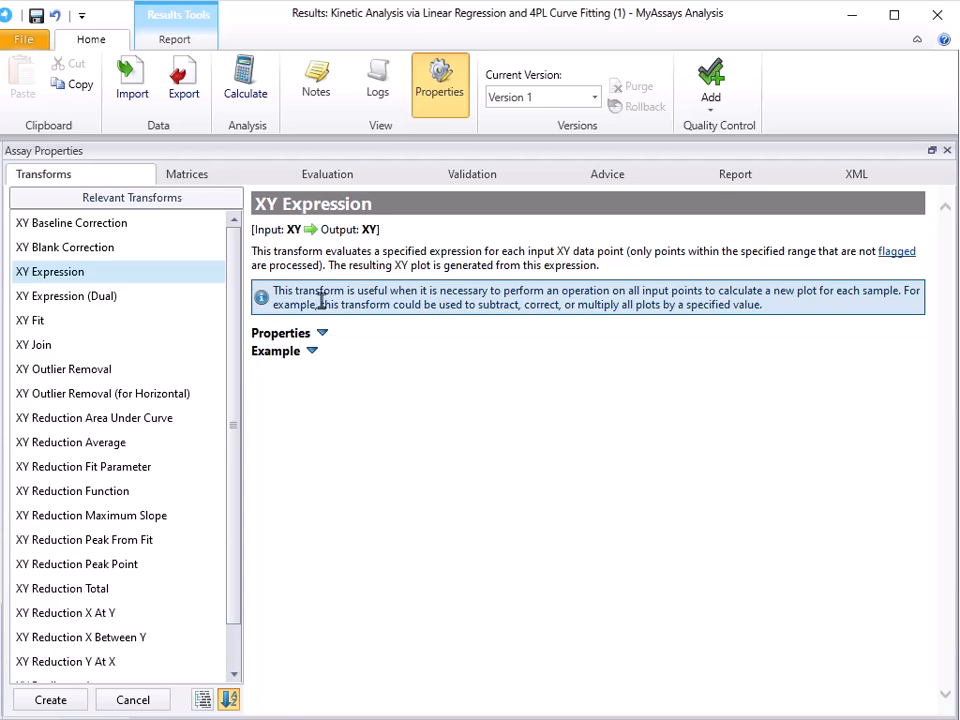
pyautogui.click(145, 426)
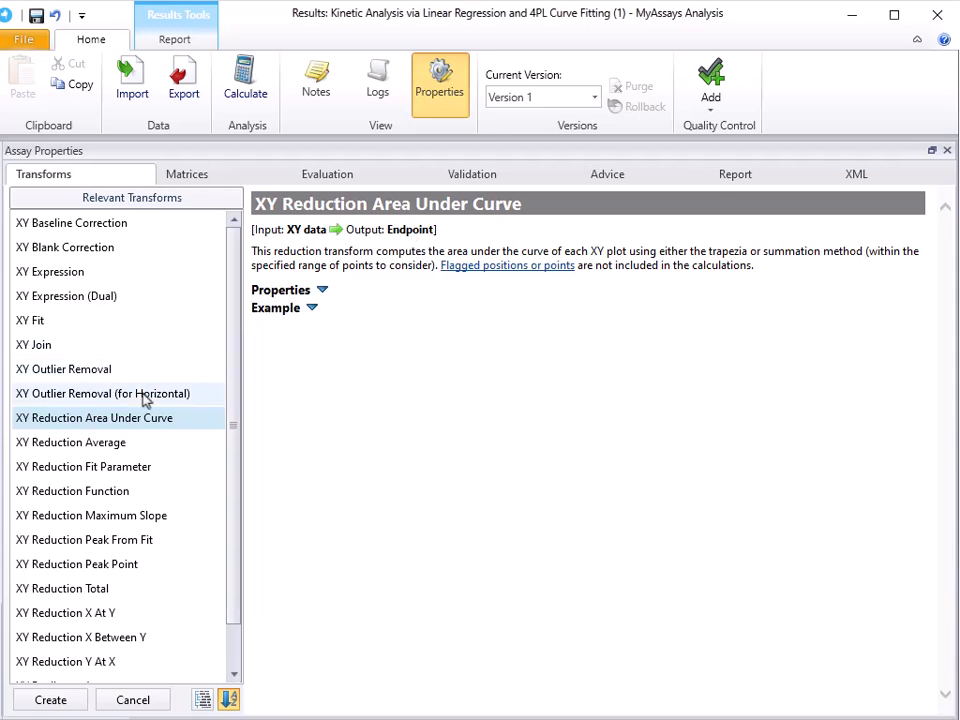
pyautogui.click(157, 476)
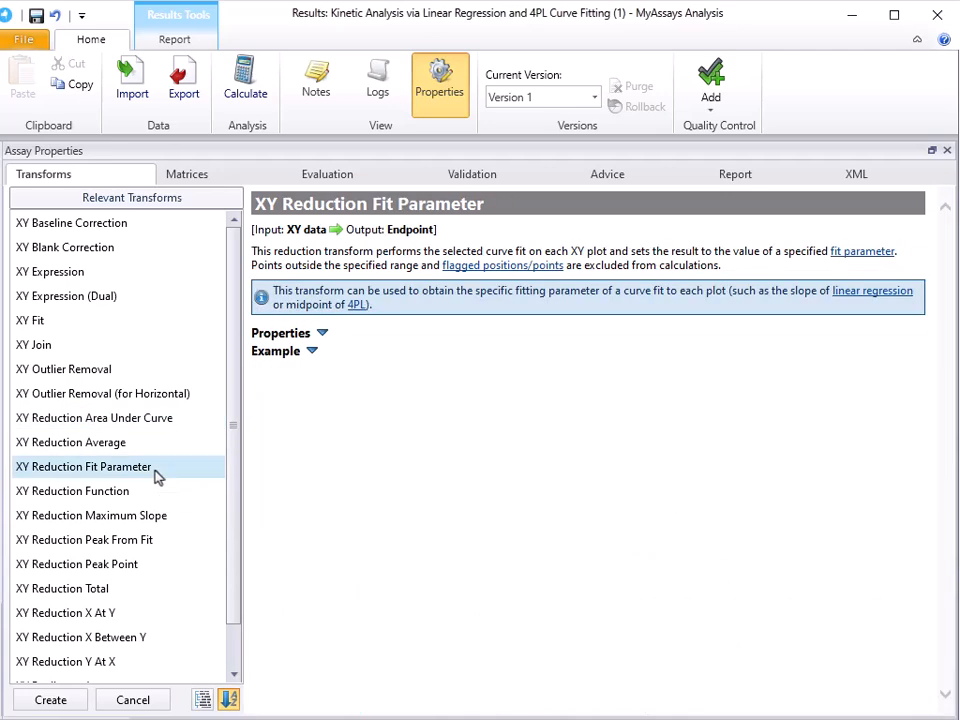
pyautogui.click(68, 702)
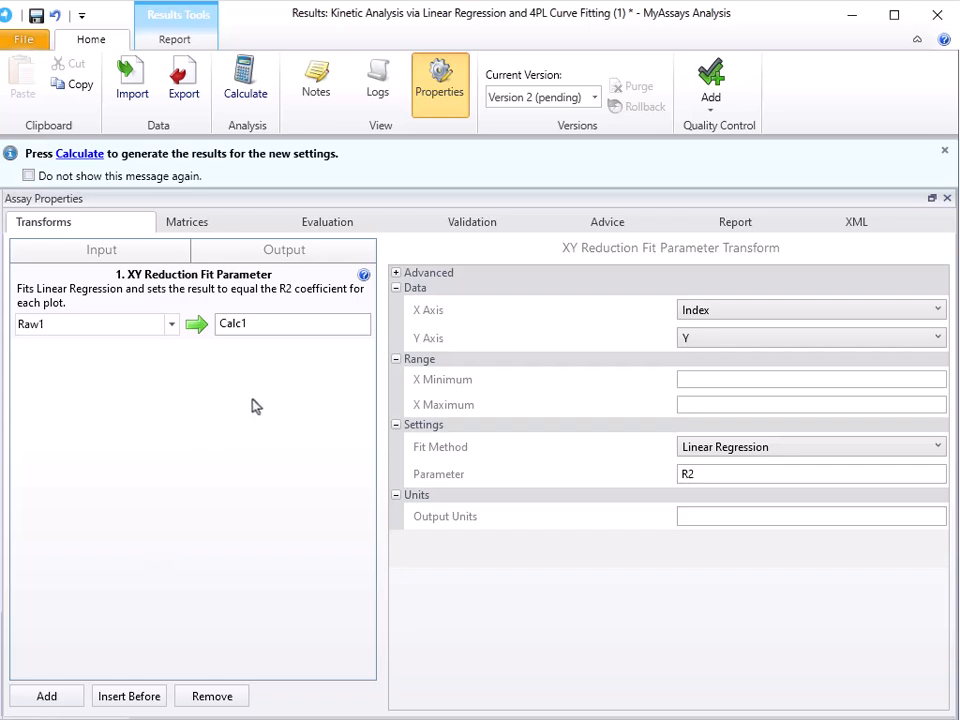
pyautogui.click(270, 323)
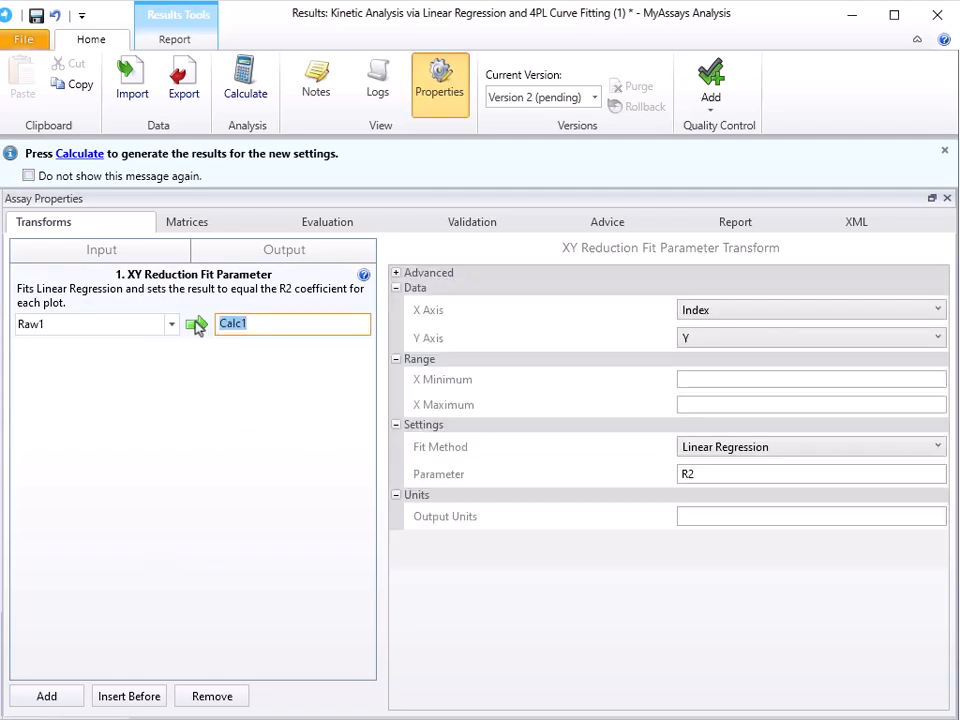
pyautogui.write('Slope')
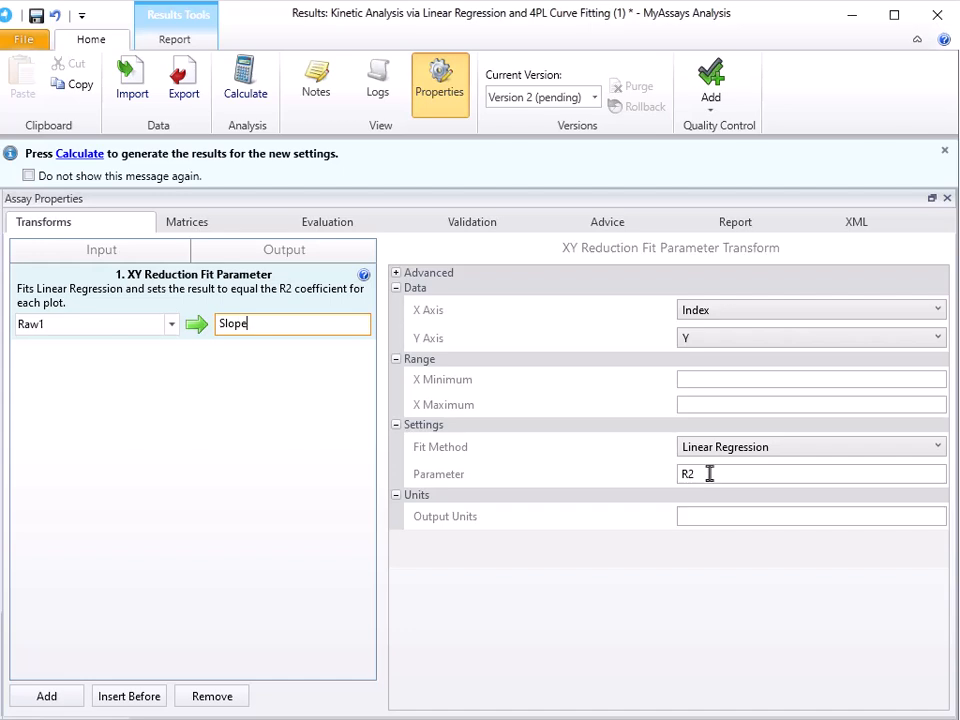
# Step: Set the XY Reduction Fit Parameter's parameter to m, and add a Standard Curve Fit transform that uses Slope as input
pyautogui.click(626, 478)
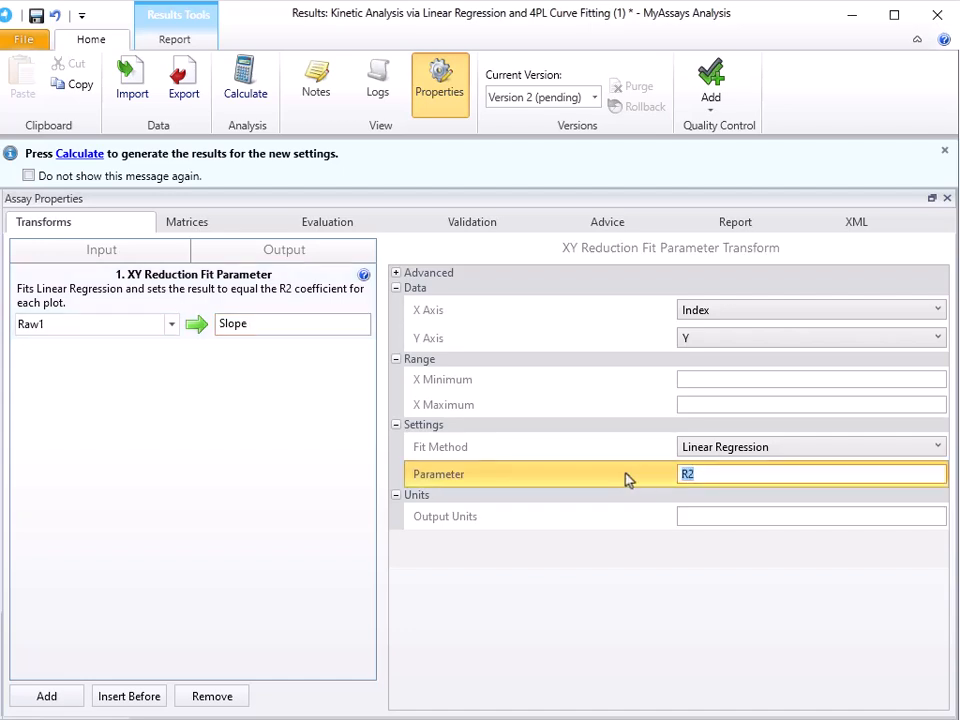
pyautogui.write('m')
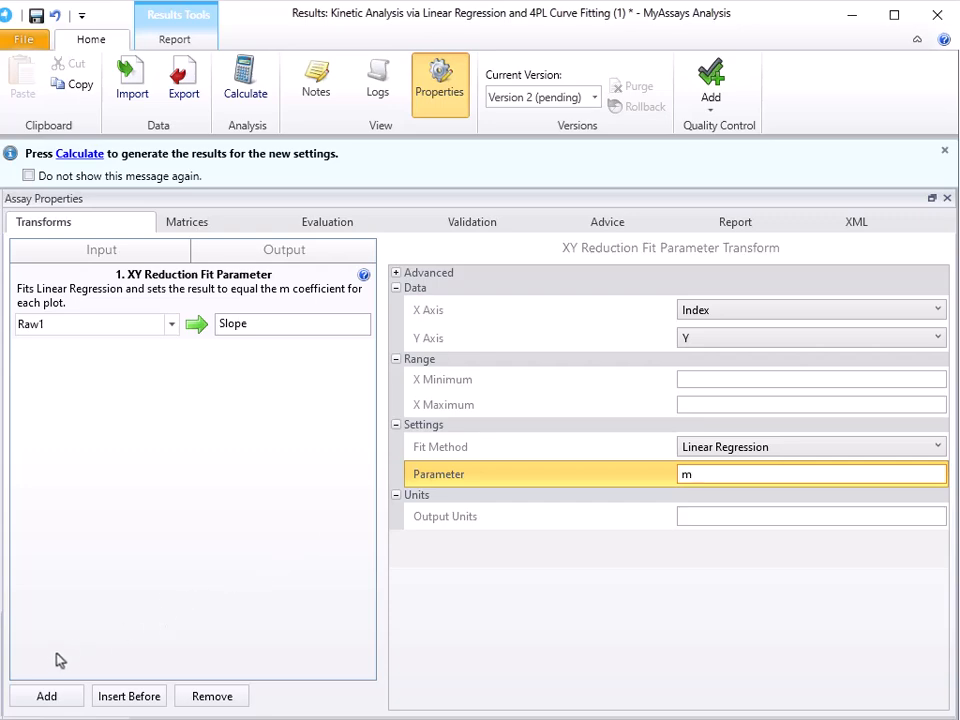
pyautogui.click(40, 696)
pyautogui.scroll(-10, 189, 443)
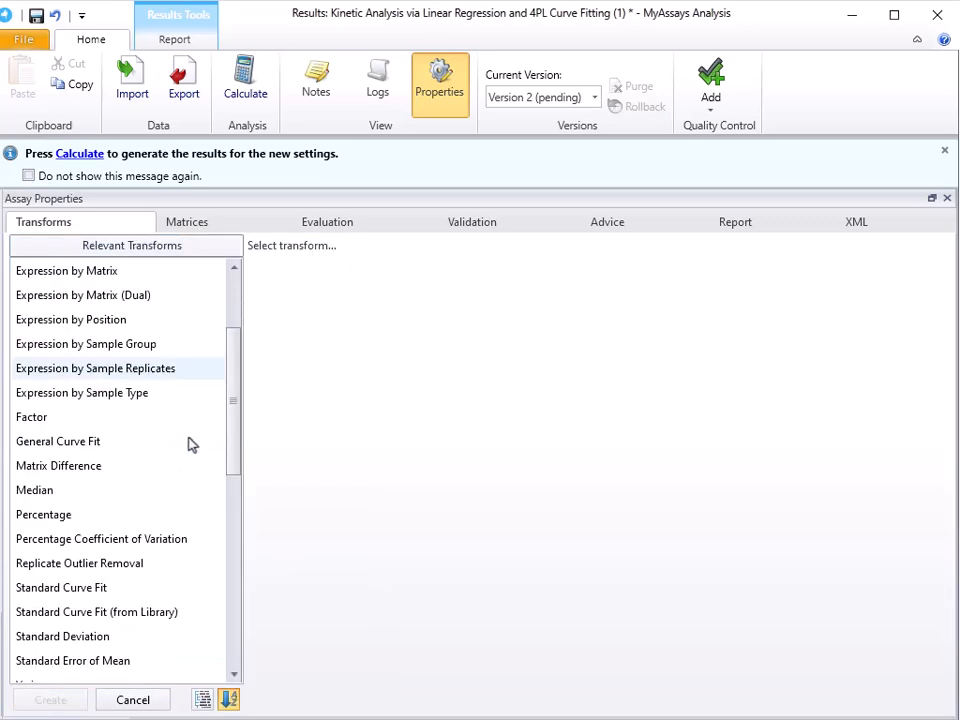
pyautogui.scroll(15, 190, 443)
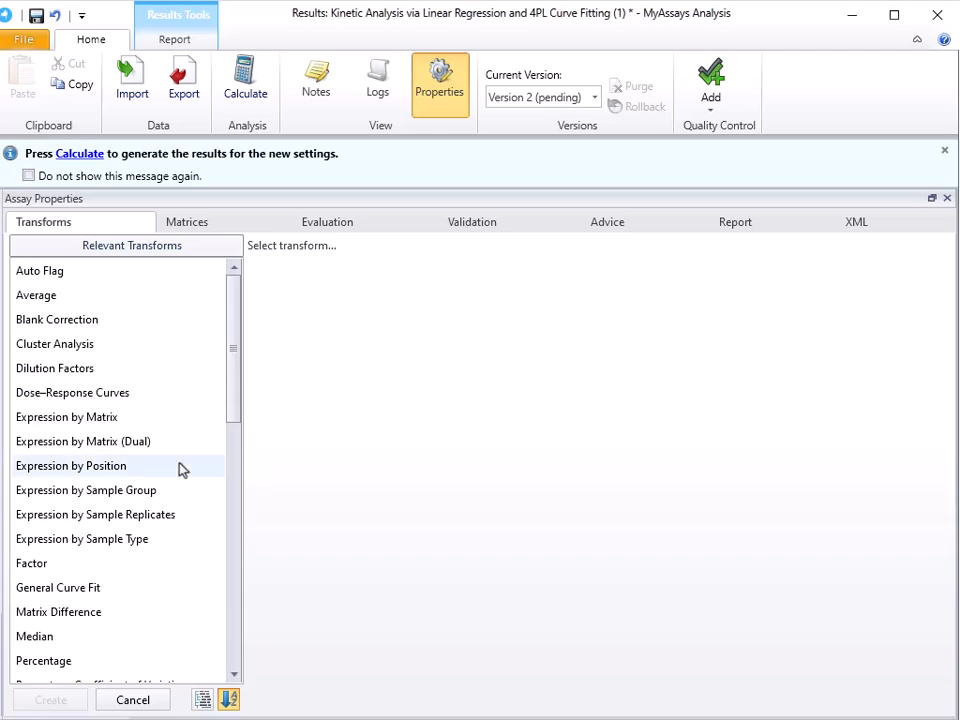
pyautogui.scroll(-2, 180, 469)
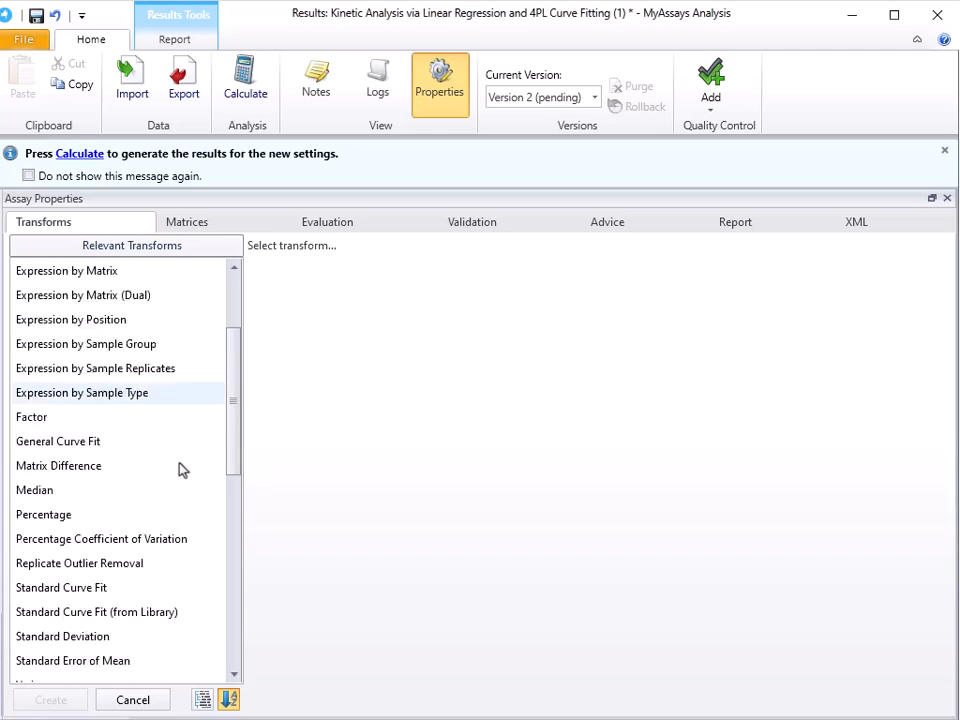
pyautogui.click(175, 587)
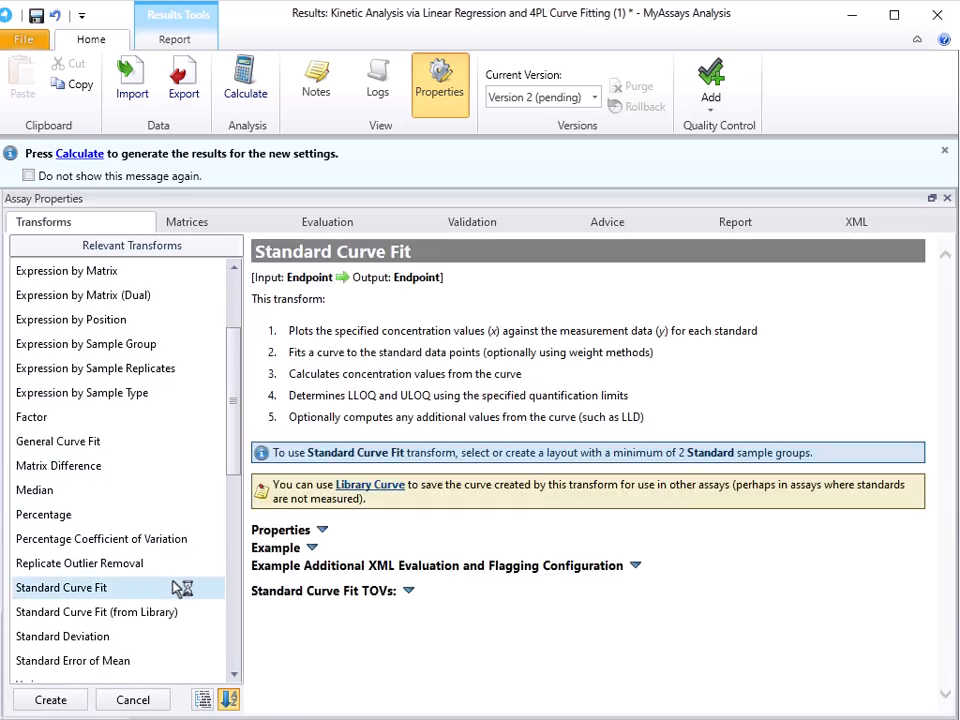
pyautogui.click(50, 699)
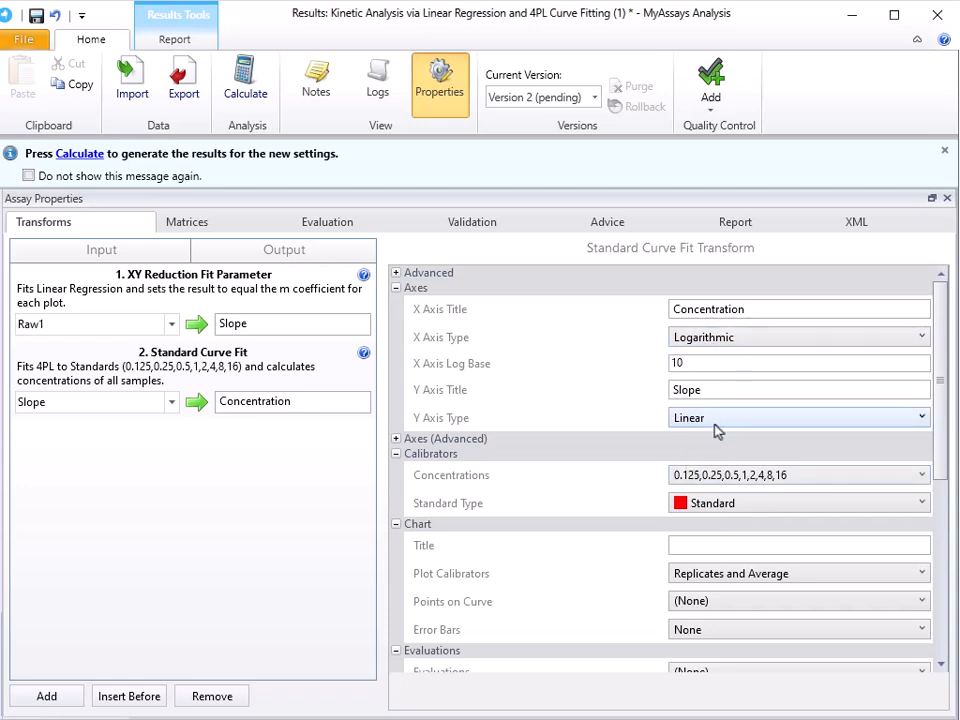
# Step: Set the Standard1 concentration to 2.5 in the calibrator series, with each following standard multiplied by 2
pyautogui.scroll(-3, 654, 446)
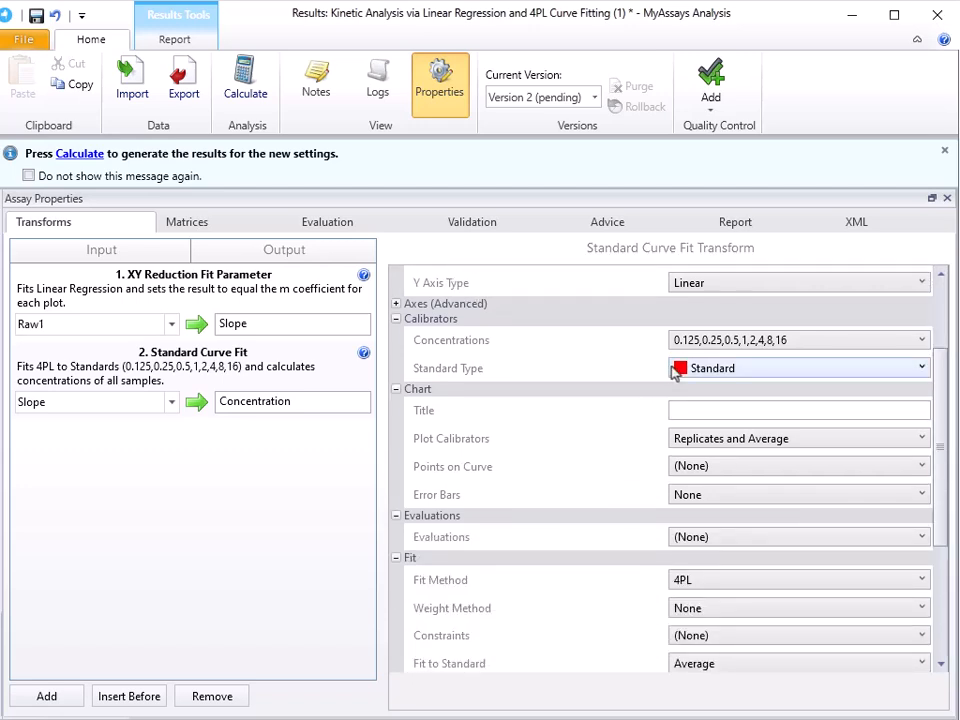
pyautogui.click(727, 343)
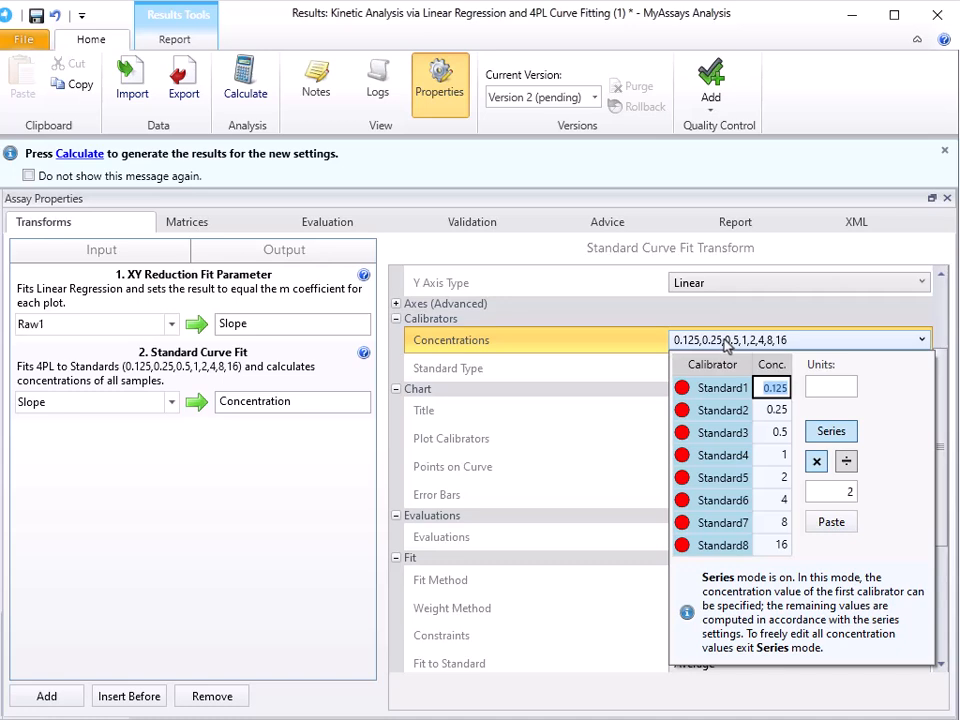
pyautogui.write('2.5')
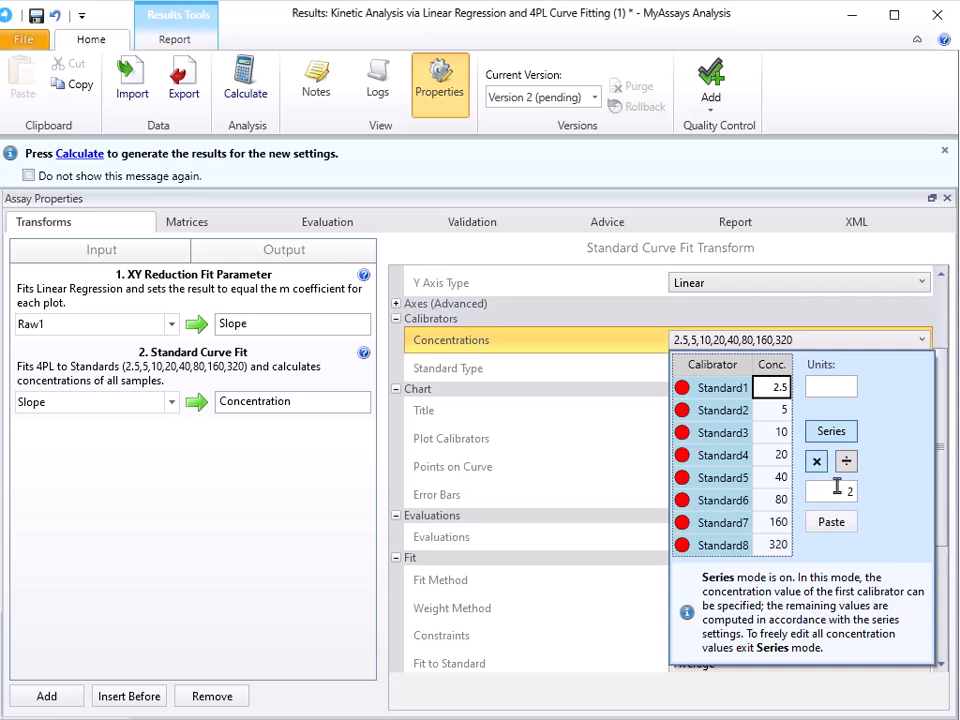
pyautogui.click(632, 349)
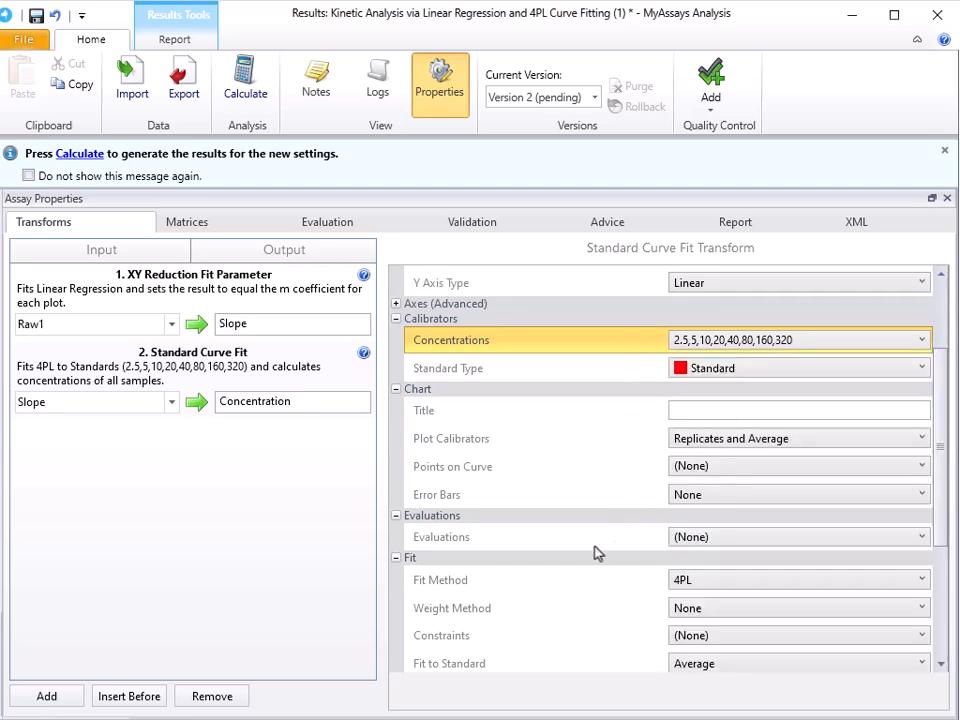
# Step: Examine the Standard Curve Fit's available fit methods and its weight method and constraint settings, keeping 4PL as the fit method
pyautogui.scroll(-3, 595, 552)
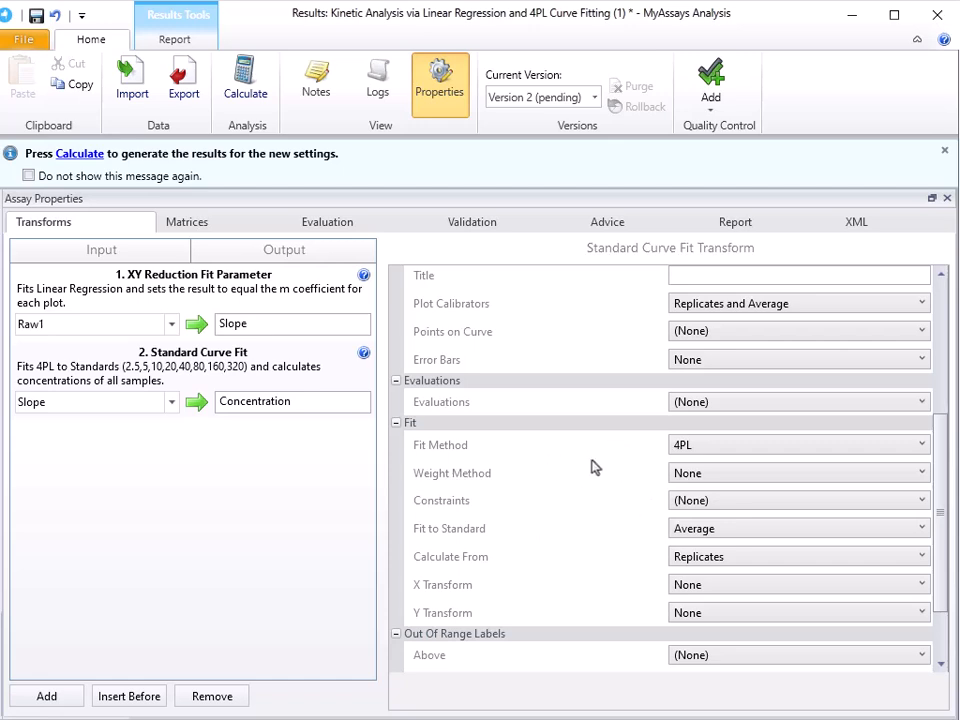
pyautogui.click(716, 452)
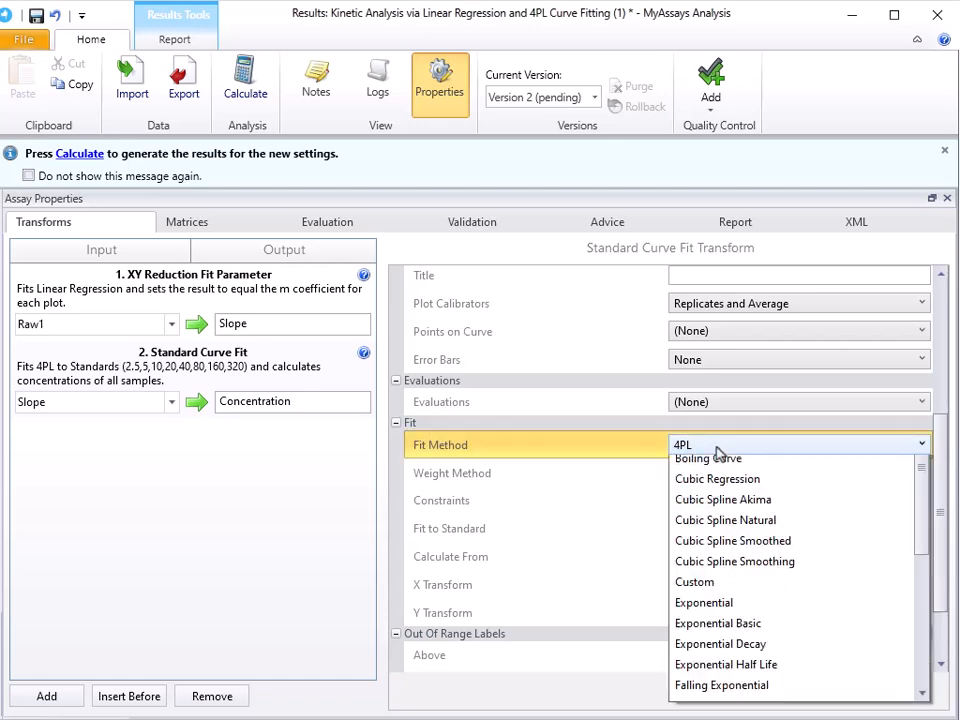
pyautogui.scroll(-4, 735, 525)
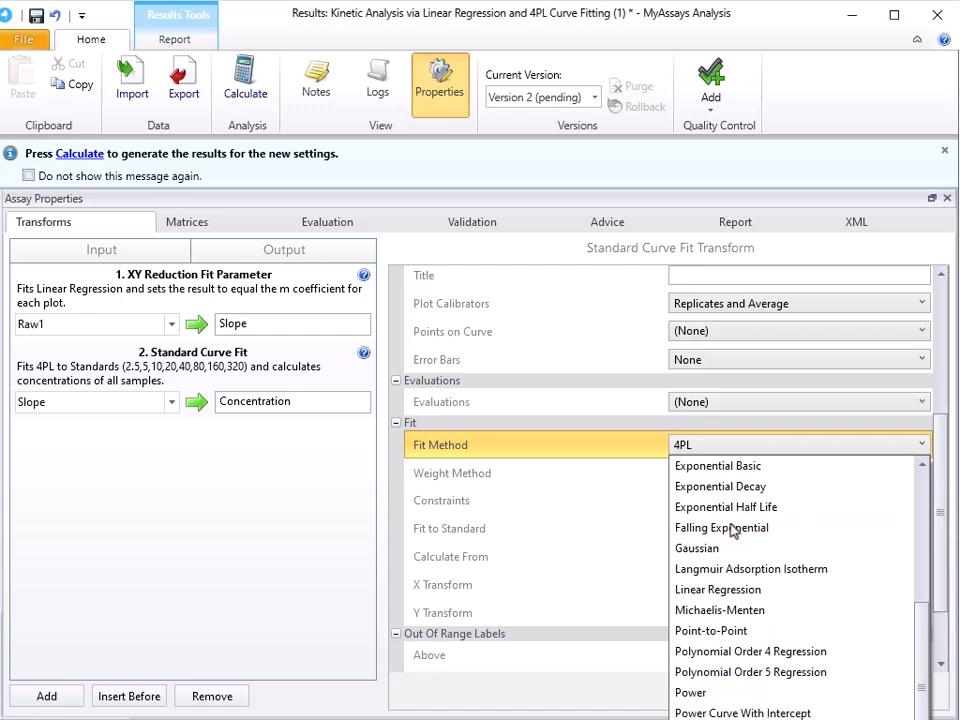
pyautogui.scroll(4, 735, 520)
pyautogui.click(621, 457)
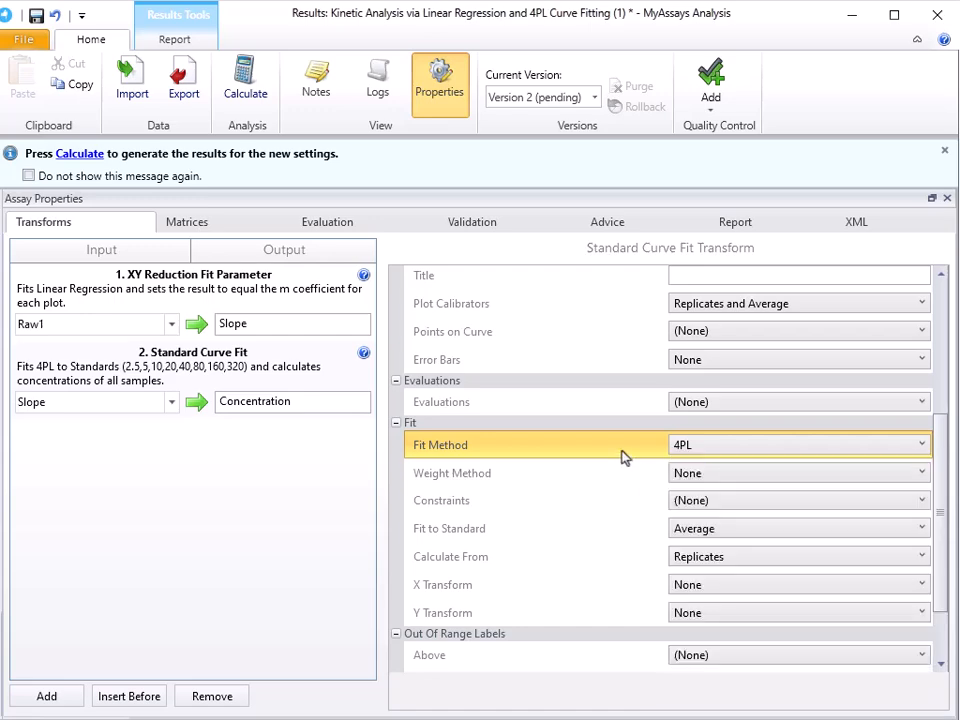
pyautogui.click(632, 487)
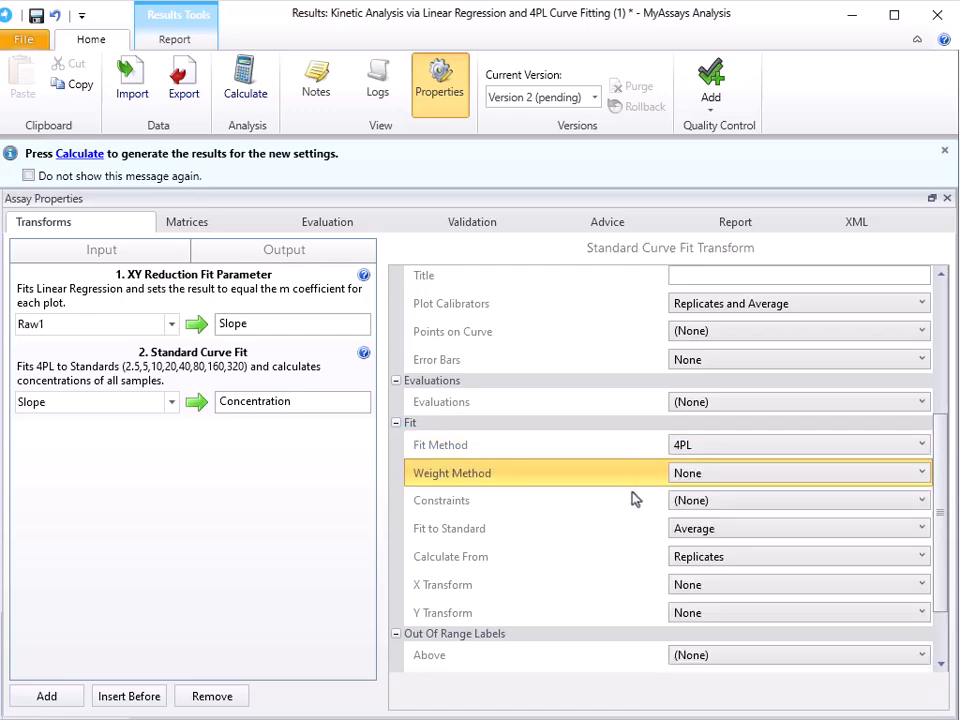
pyautogui.click(631, 521)
pyautogui.click(630, 508)
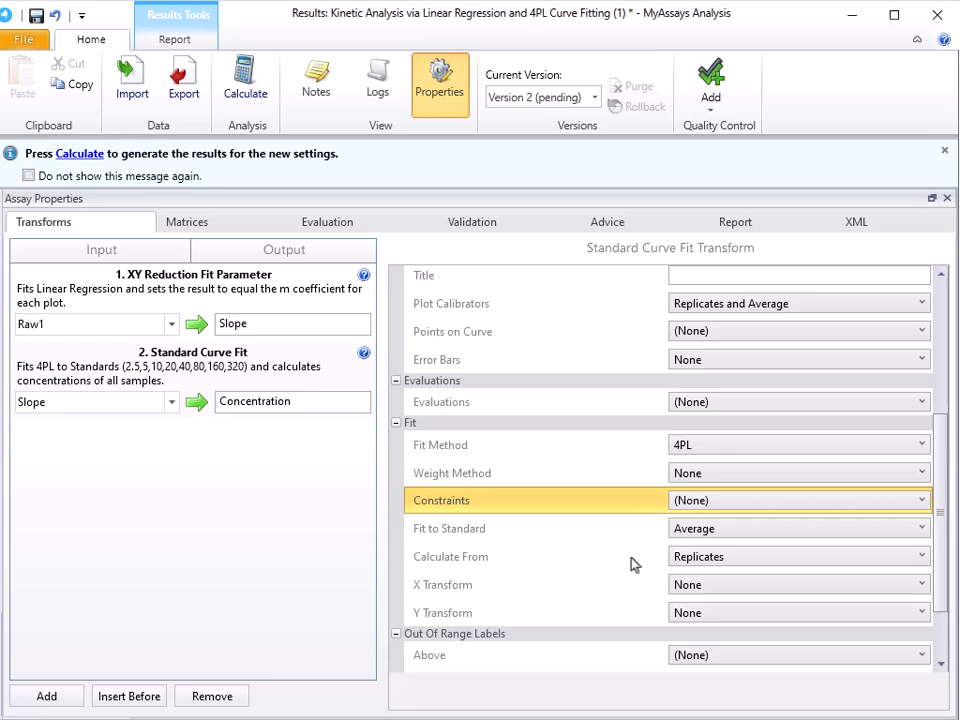
# Step: Apply out-of-range labels to the standard curve: "> Curve" for values above the limit and "< Curve" for values below it
pyautogui.scroll(-1, 628, 561)
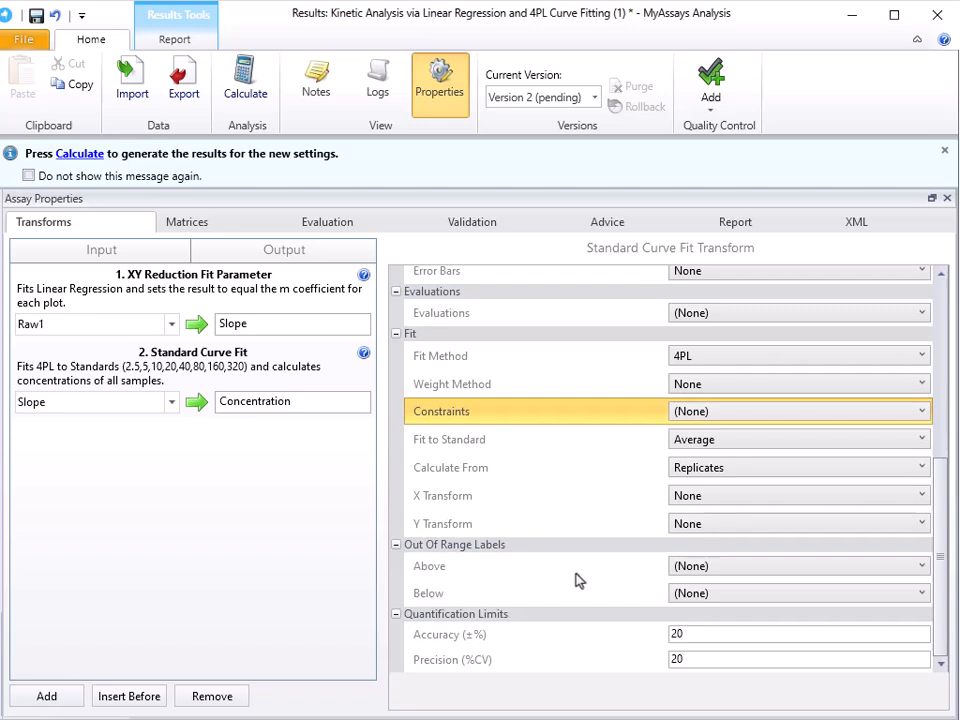
pyautogui.click(695, 566)
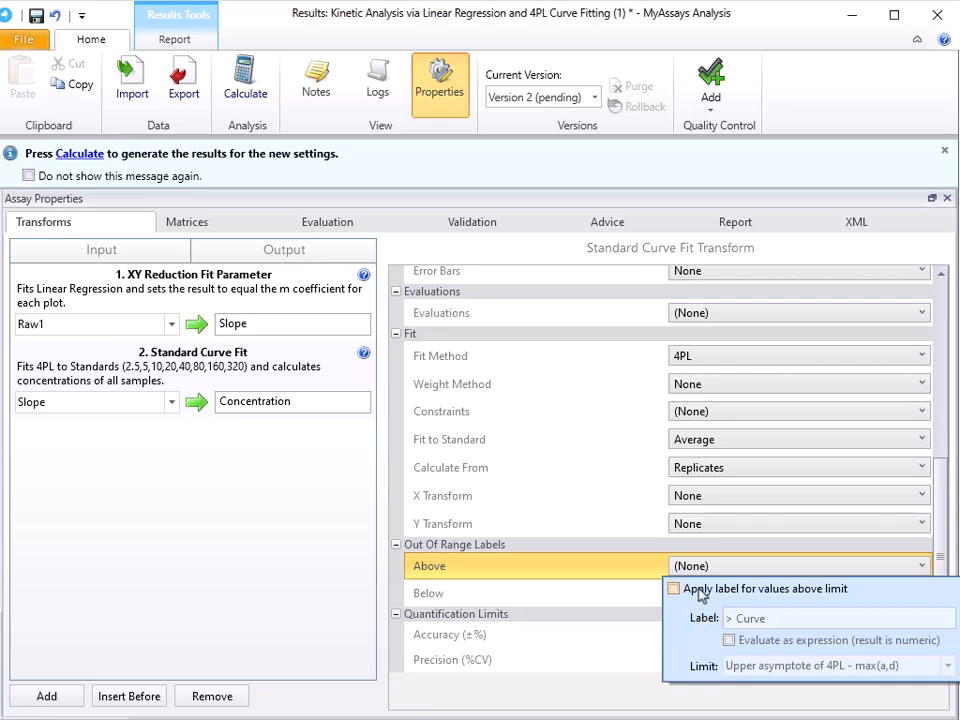
pyautogui.click(674, 589)
pyautogui.click(620, 568)
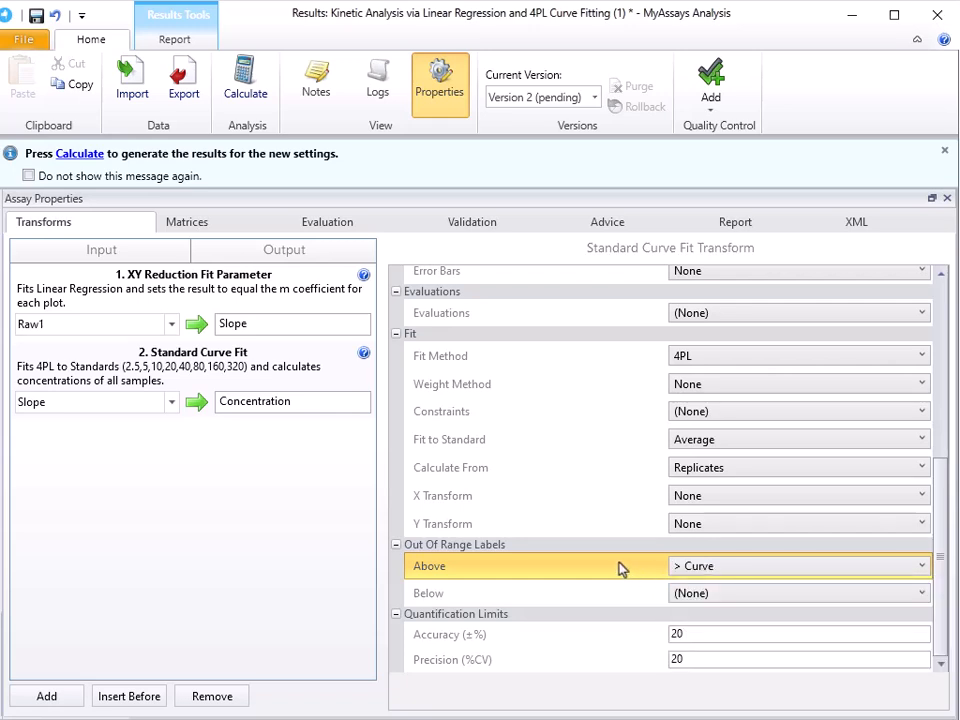
pyautogui.click(707, 596)
pyautogui.click(700, 618)
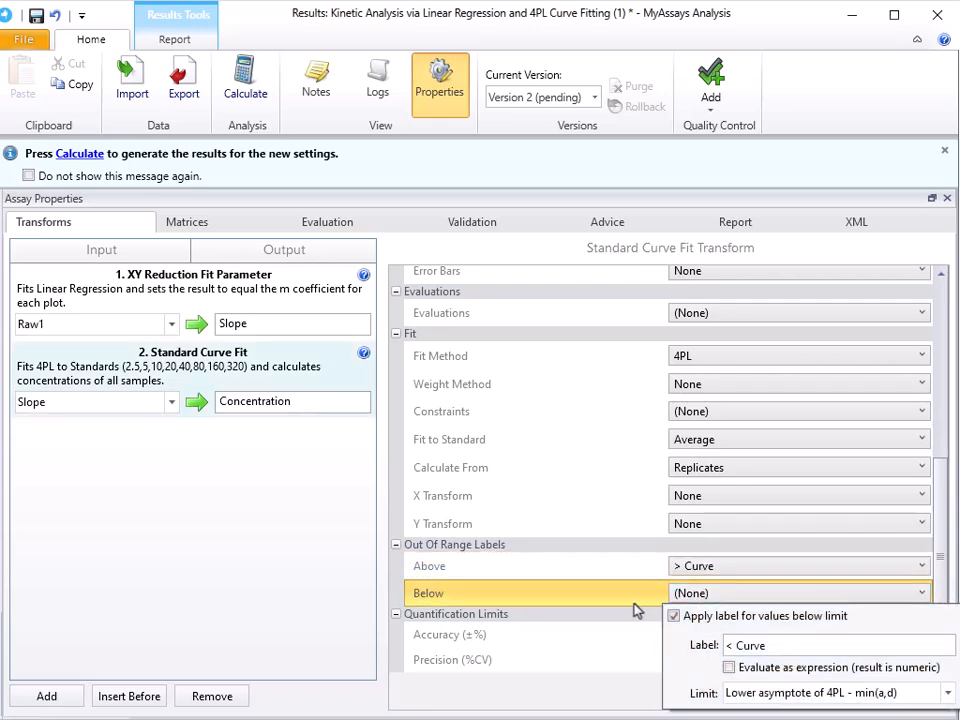
pyautogui.click(622, 598)
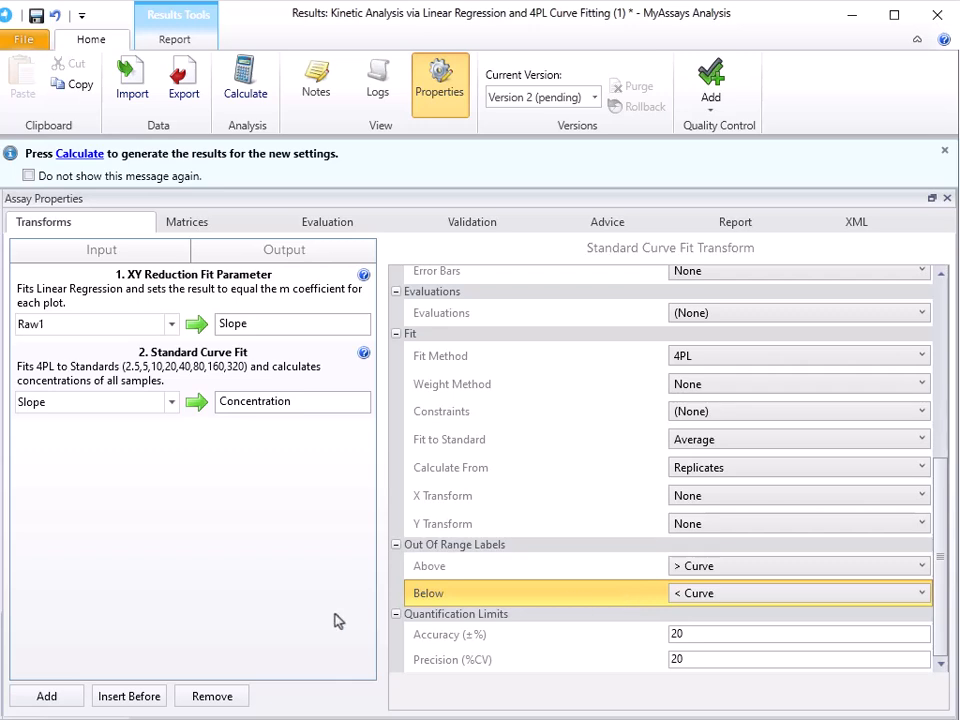
# Step: Add a Percentage Coefficient of Variation transform with Concentration as its input and %CV as its output
pyautogui.click(36, 700)
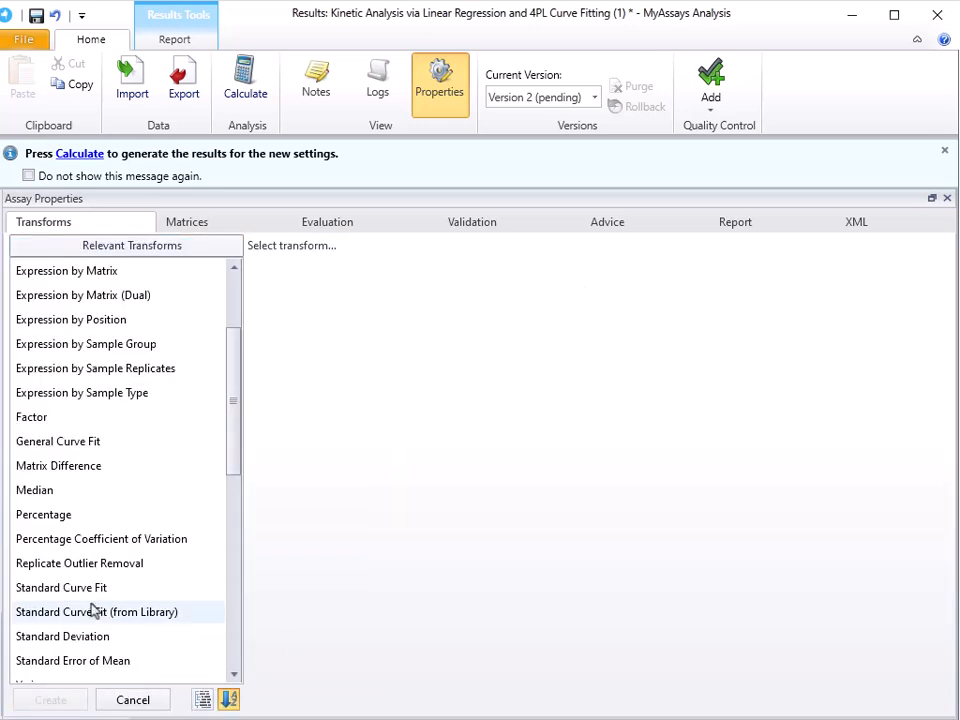
pyautogui.click(95, 543)
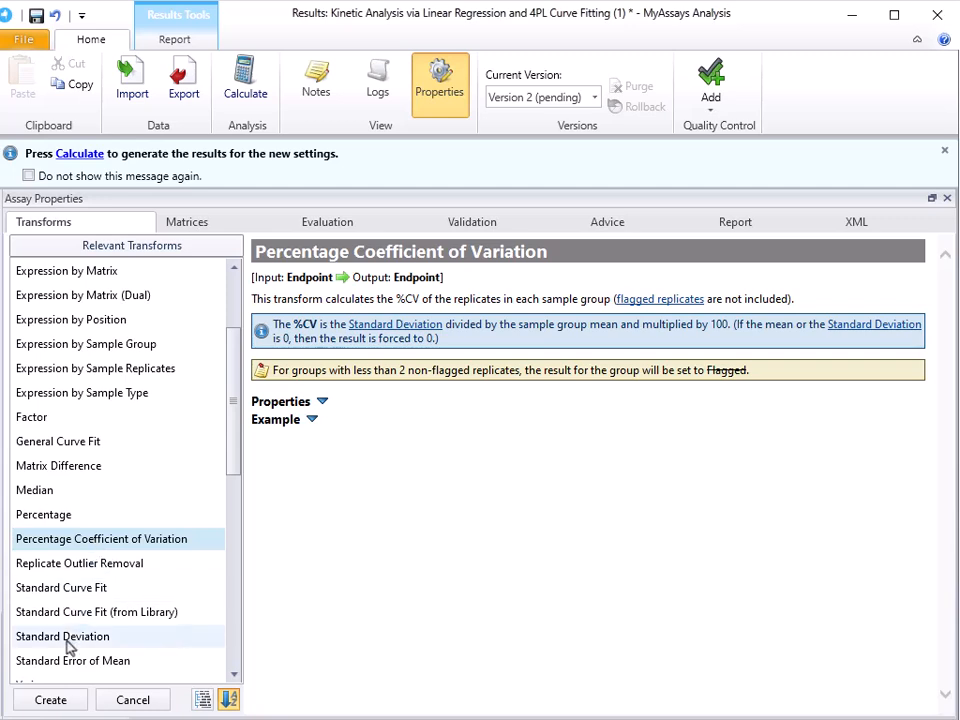
pyautogui.click(61, 704)
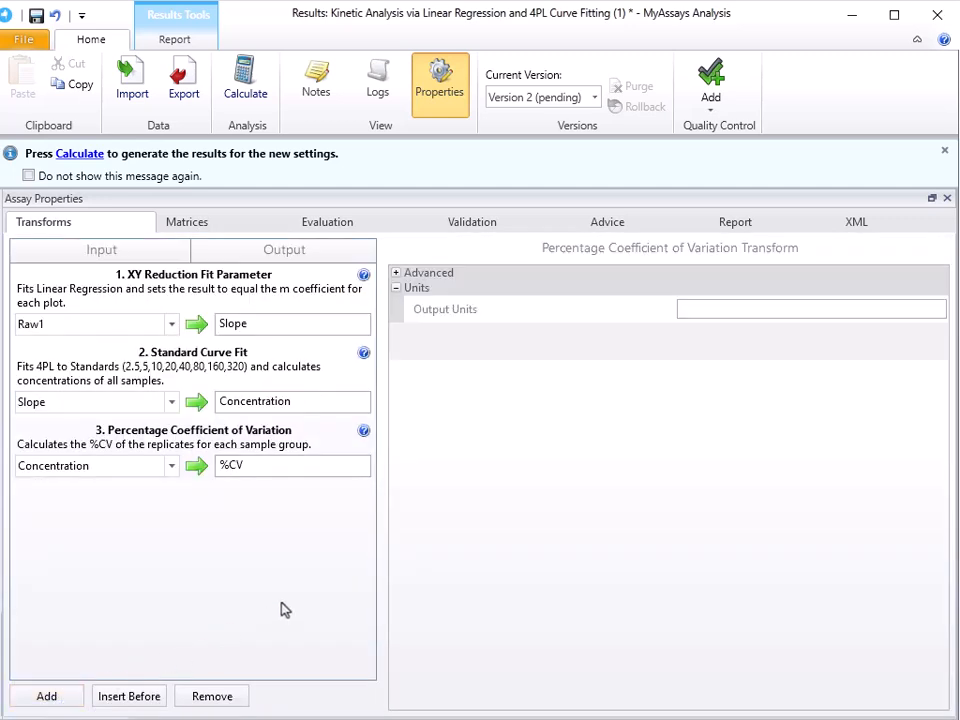
pyautogui.click(172, 466)
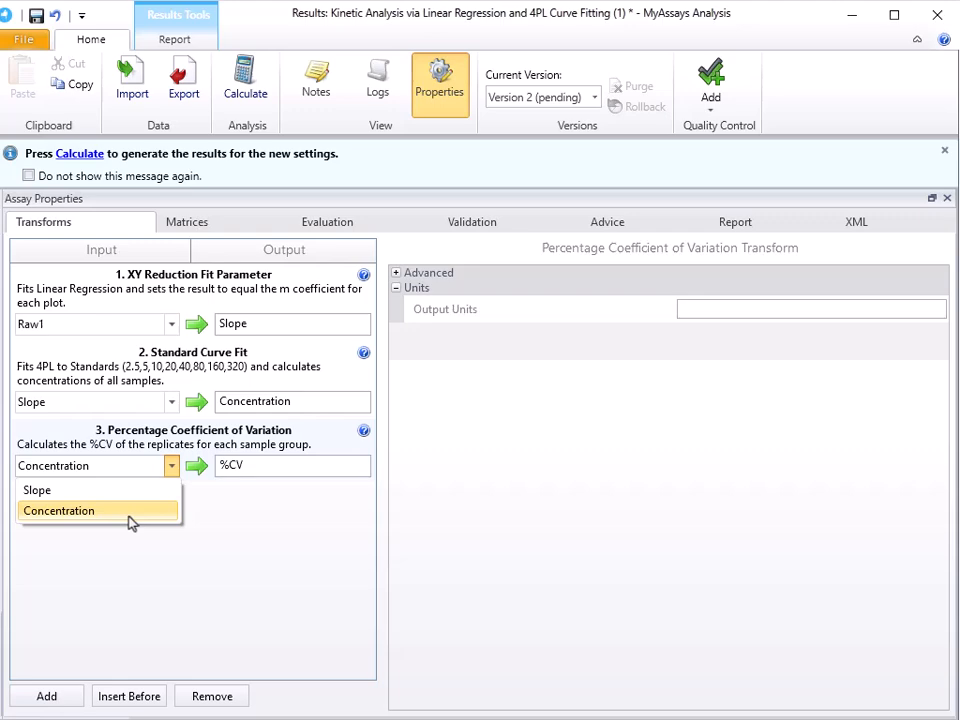
pyautogui.click(279, 565)
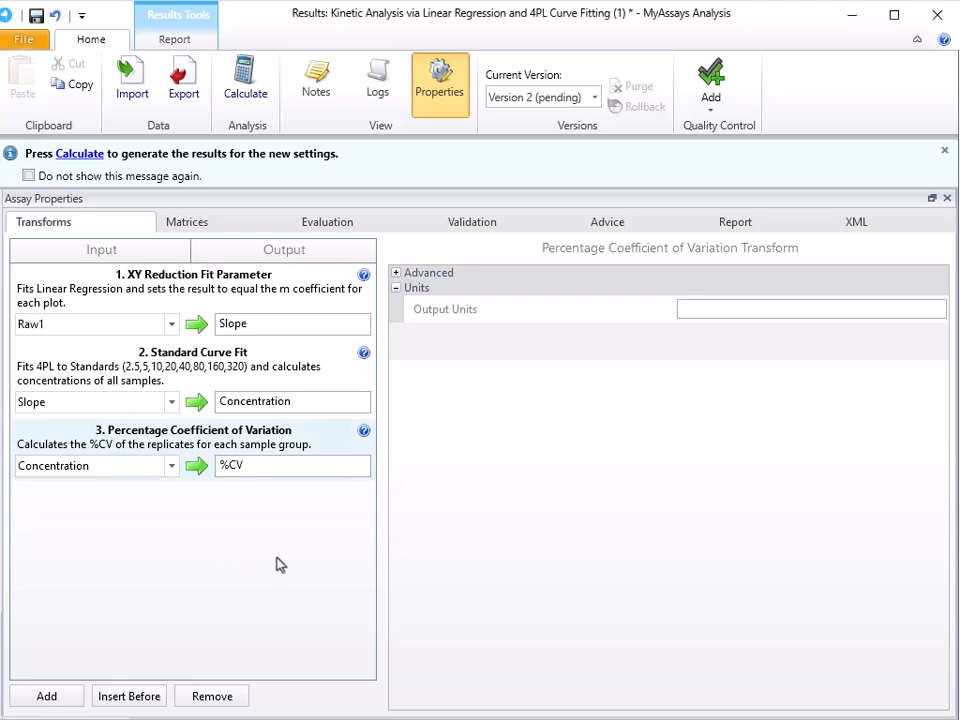
# Step: Close the assay properties and calculate the results with the new transform settings
pyautogui.click(459, 104)
pyautogui.click(248, 94)
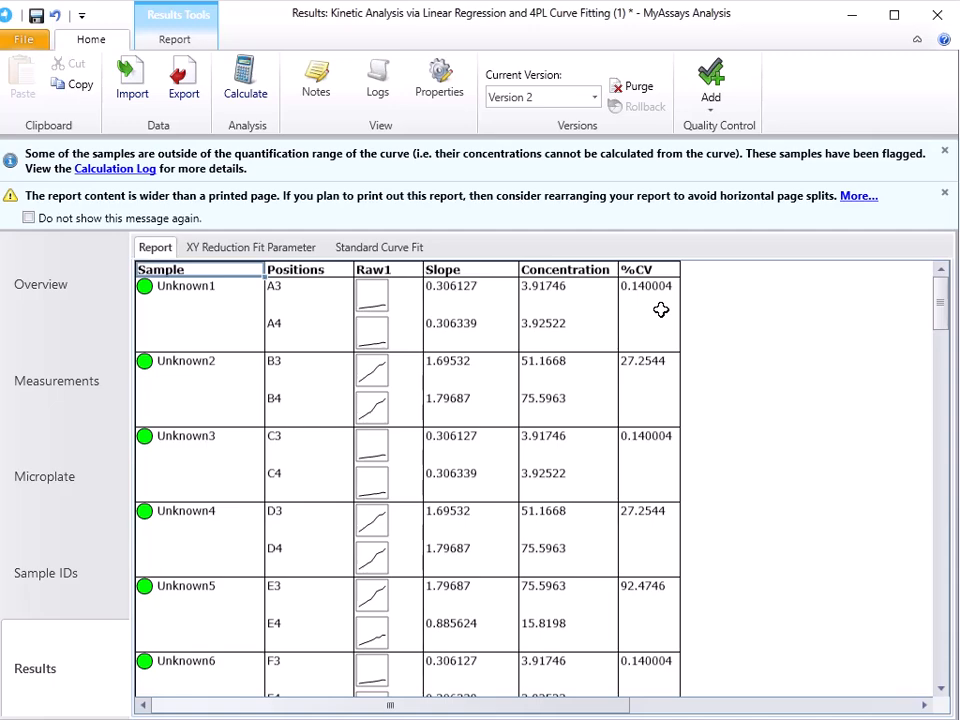
# Step: Examine the report's sample results, 4PL standard curve, coefficients, goodness measures and calibrator table, and view the XY Reduction Fit Parameter plot
pyautogui.scroll(-15, 681, 377)
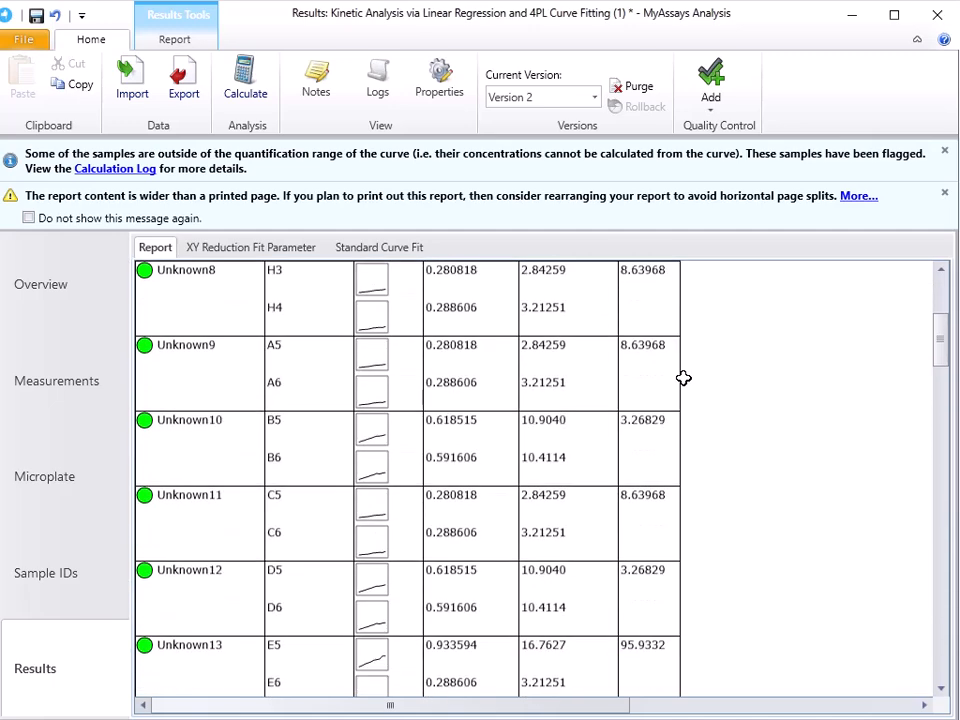
pyautogui.scroll(-20, 683, 378)
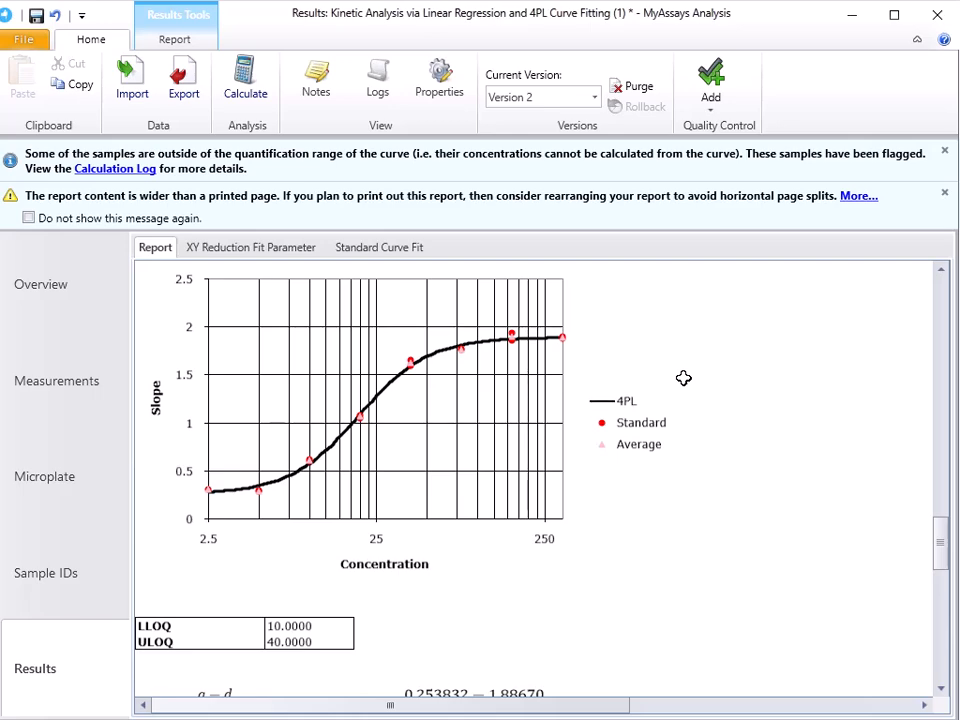
pyautogui.scroll(-3, 683, 378)
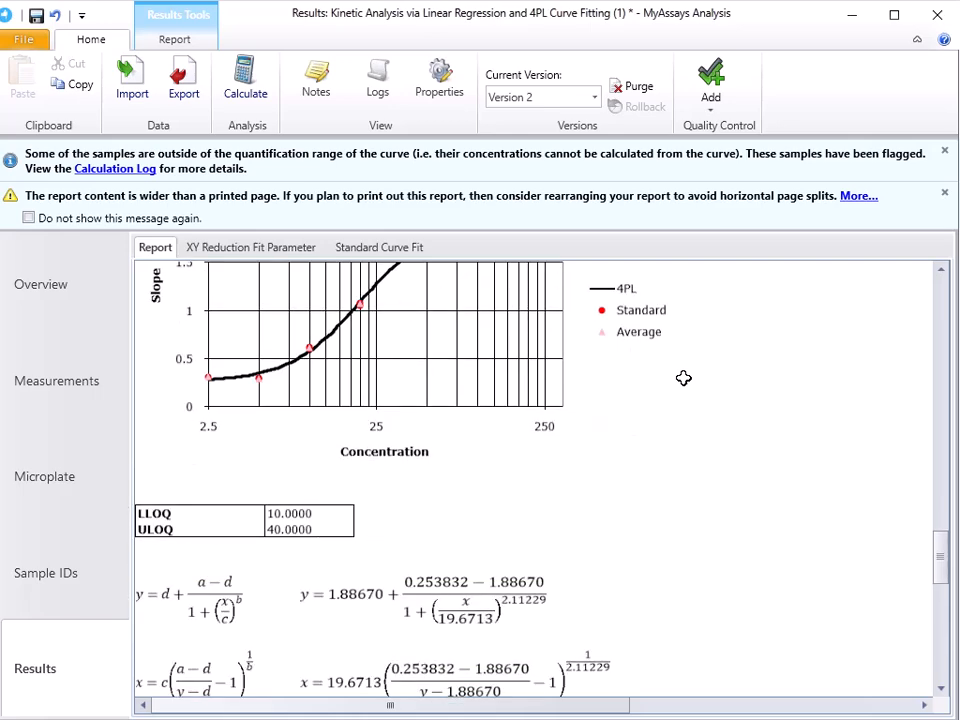
pyautogui.scroll(-3, 683, 378)
pyautogui.scroll(-3, 457, 424)
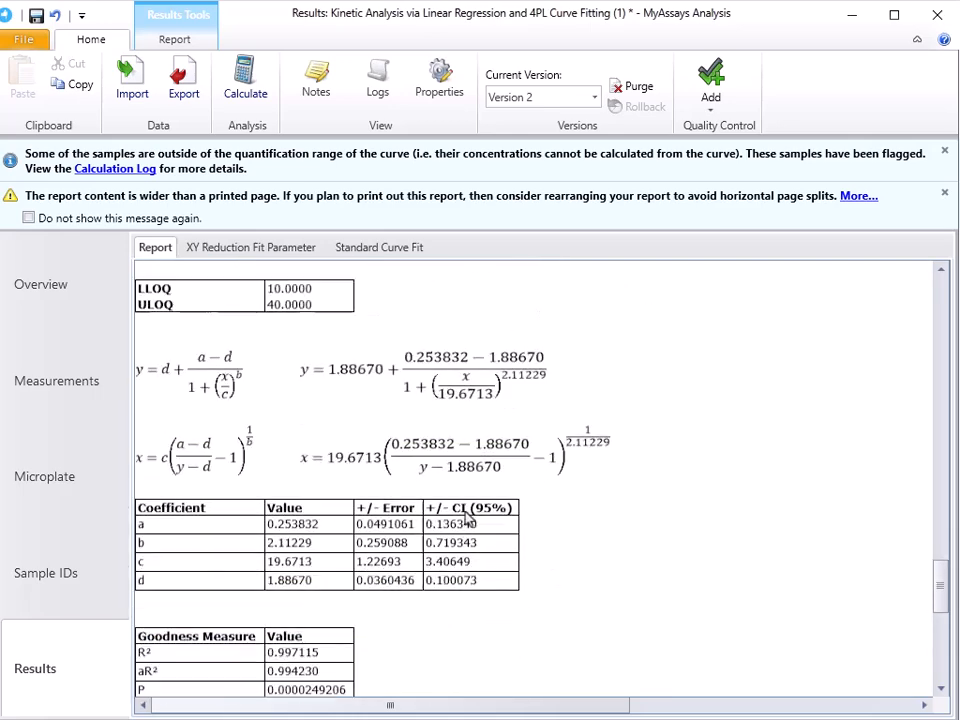
pyautogui.scroll(-6, 490, 557)
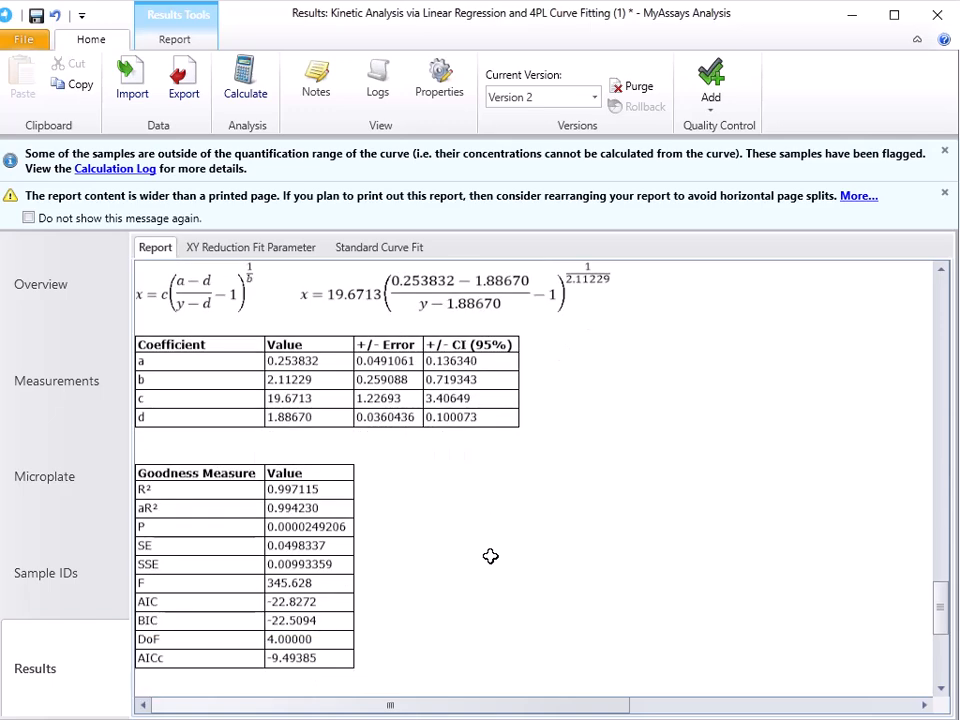
pyautogui.scroll(-9, 636, 495)
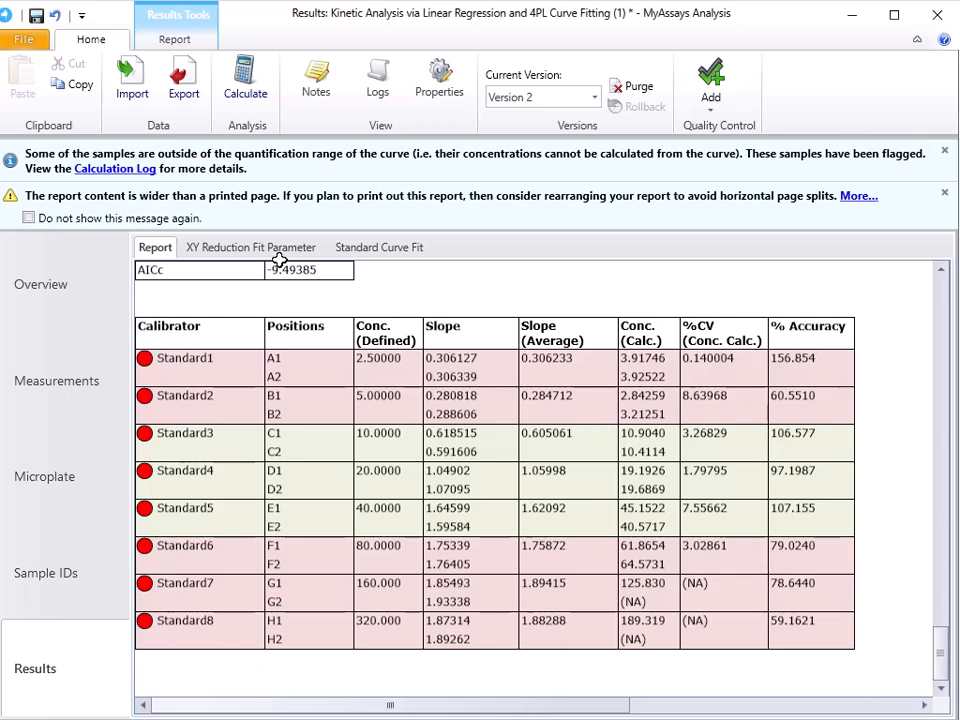
pyautogui.click(232, 254)
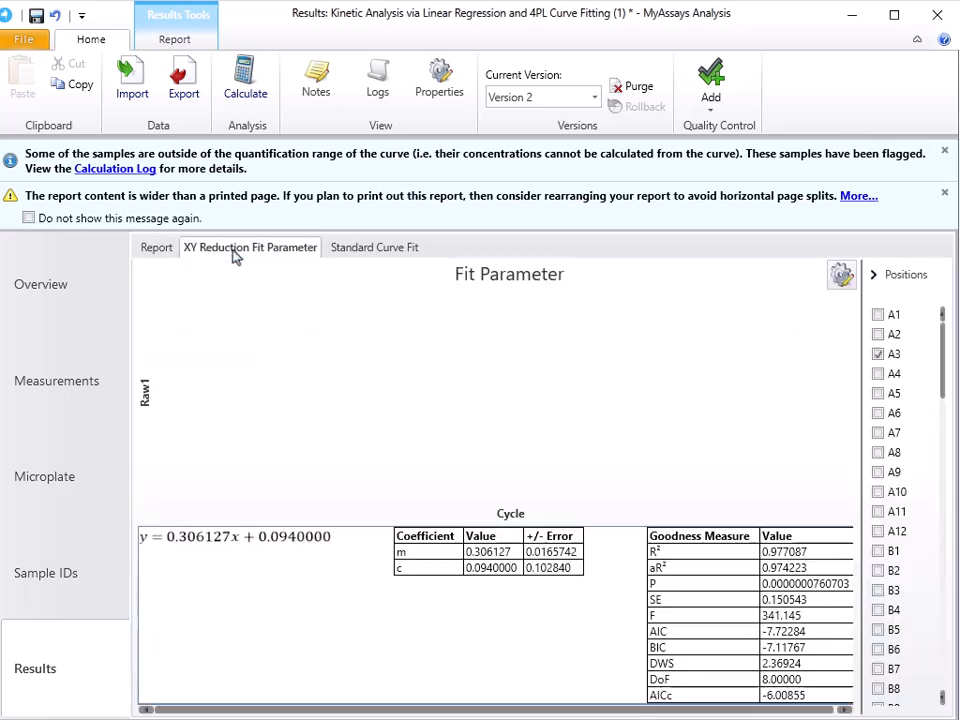
# Step: View the Standard Curve Fit plot and equations, and review the report from the calibrator table back up to the sample results
pyautogui.click(380, 250)
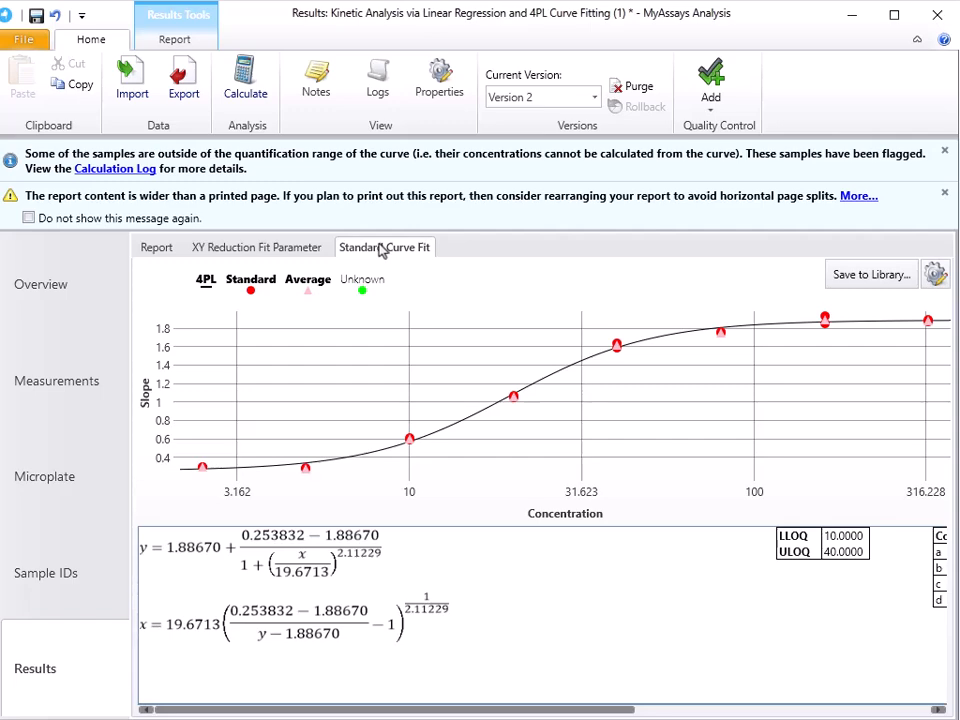
pyautogui.click(157, 252)
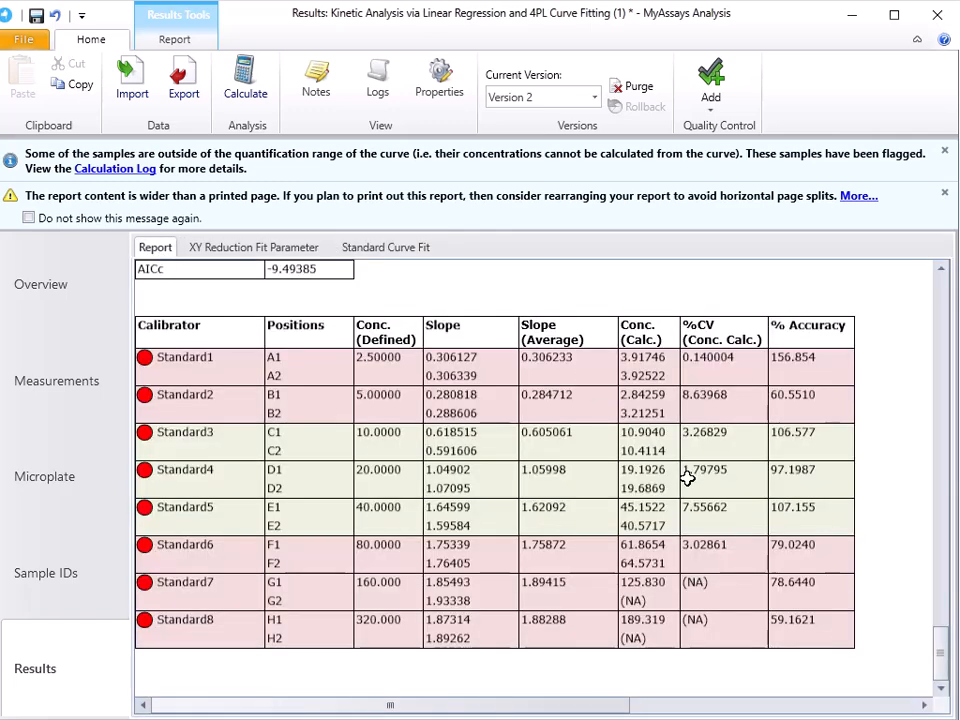
pyautogui.scroll(15, 687, 478)
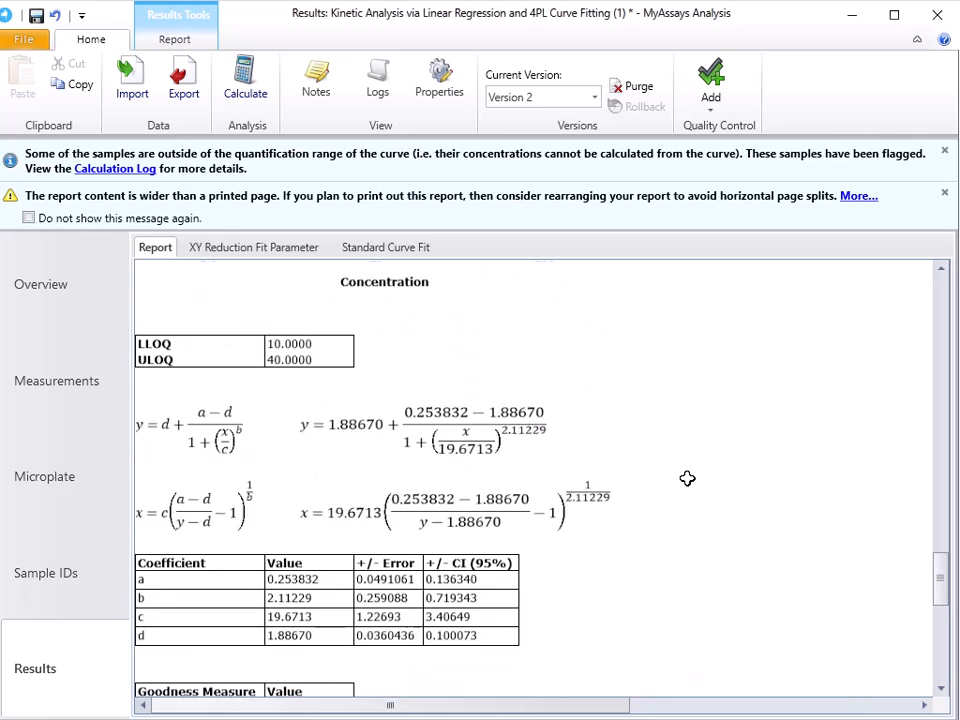
pyautogui.scroll(10, 687, 478)
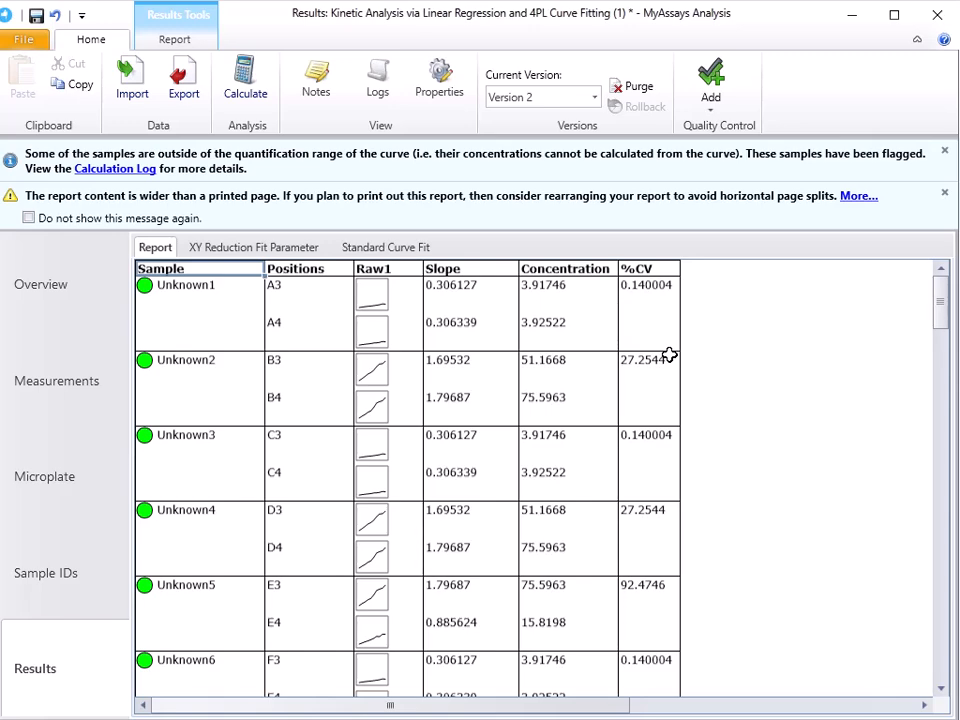
# Step: In the assay properties, format the Slope, Concentration and %CV matrices together to a precision of 2 decimal places
pyautogui.click(452, 91)
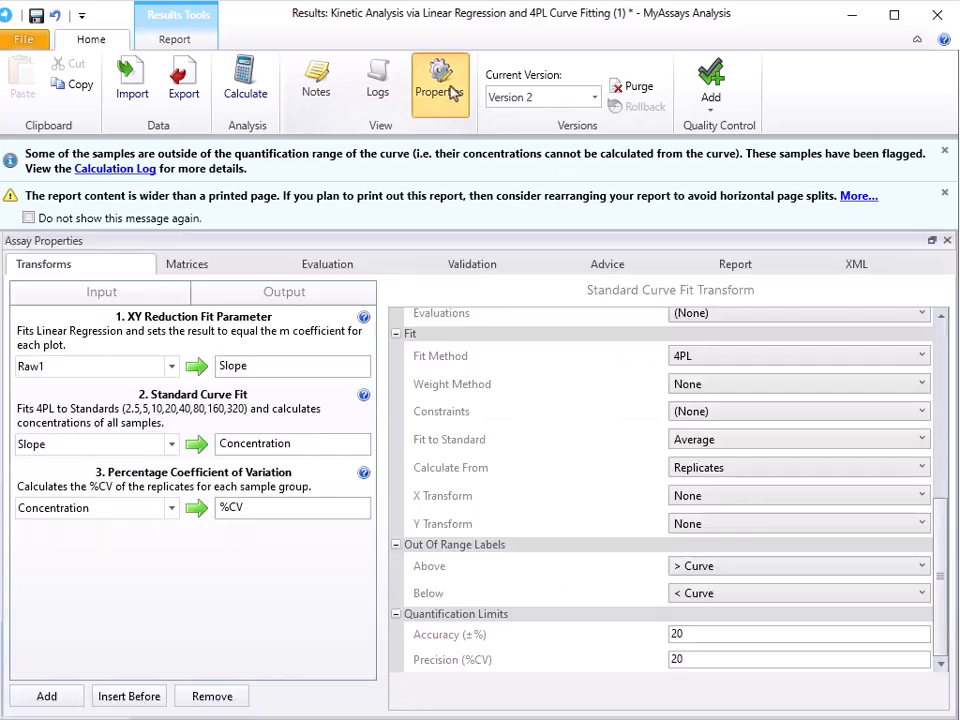
pyautogui.click(210, 268)
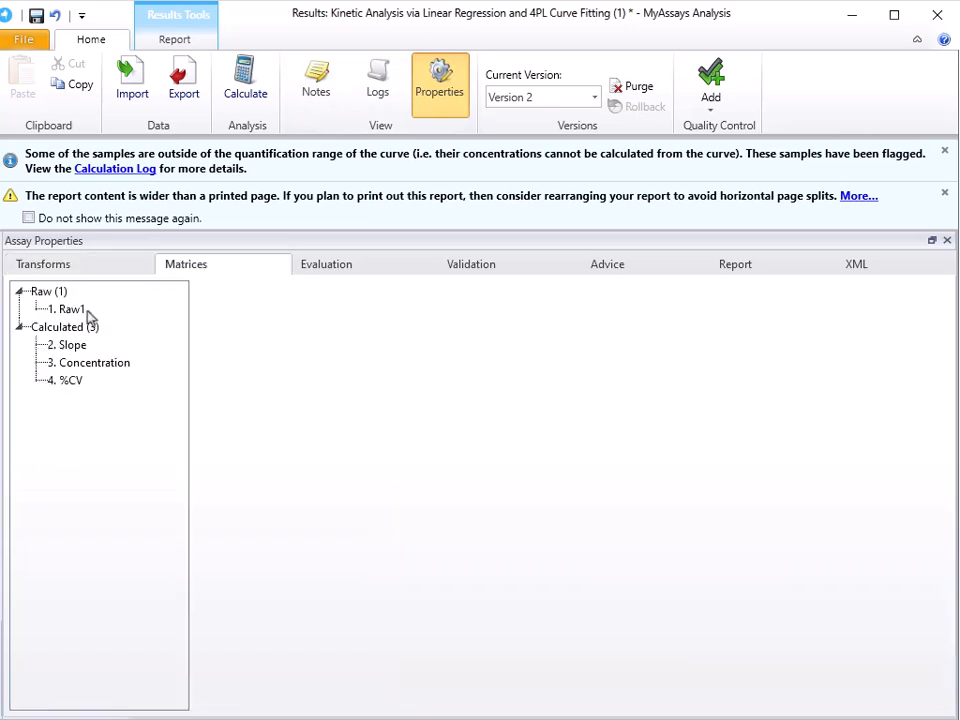
pyautogui.click(72, 346)
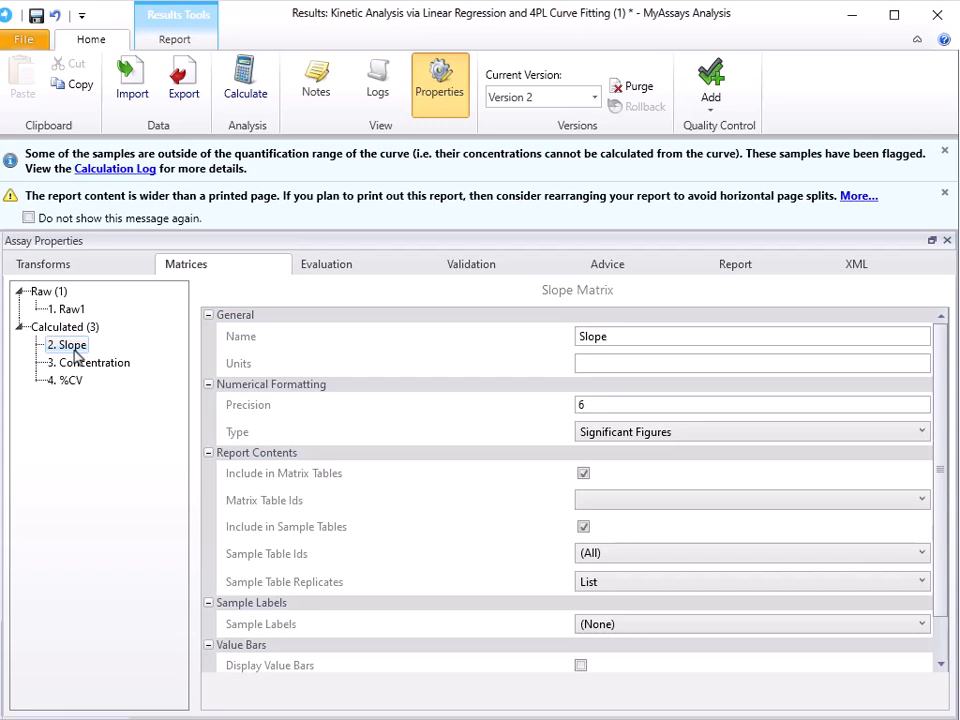
pyautogui.keyDown('ctrl'); pyautogui.click(76, 362); pyautogui.keyUp('ctrl')
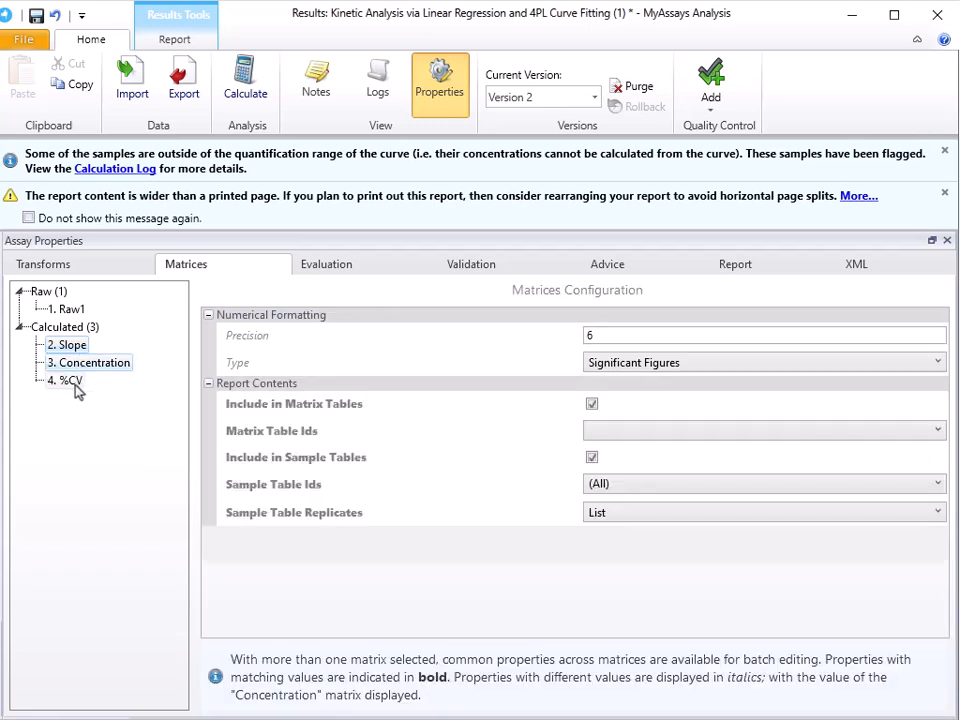
pyautogui.keyDown('ctrl'); pyautogui.click(74, 382); pyautogui.keyUp('ctrl')
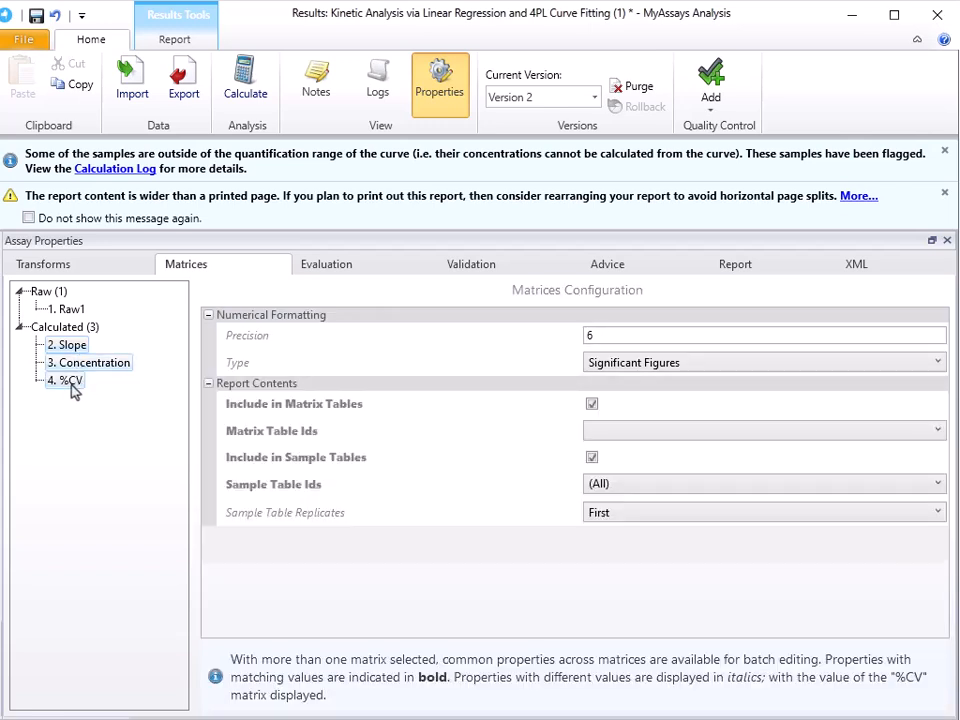
pyautogui.click(628, 335)
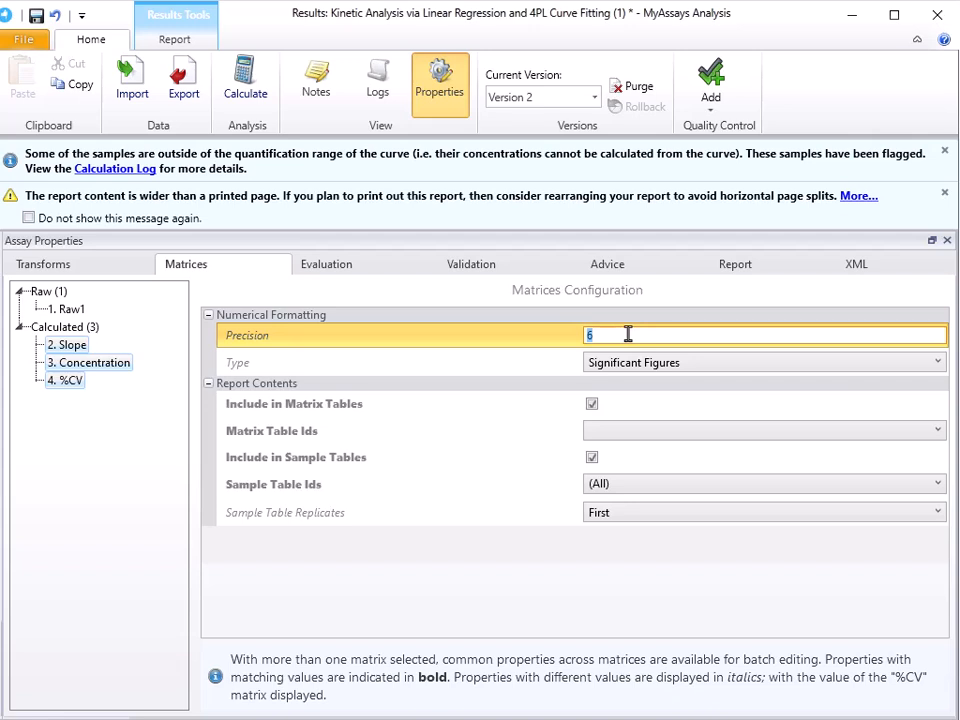
pyautogui.write('2')
pyautogui.press('Return')
pyautogui.click(660, 412)
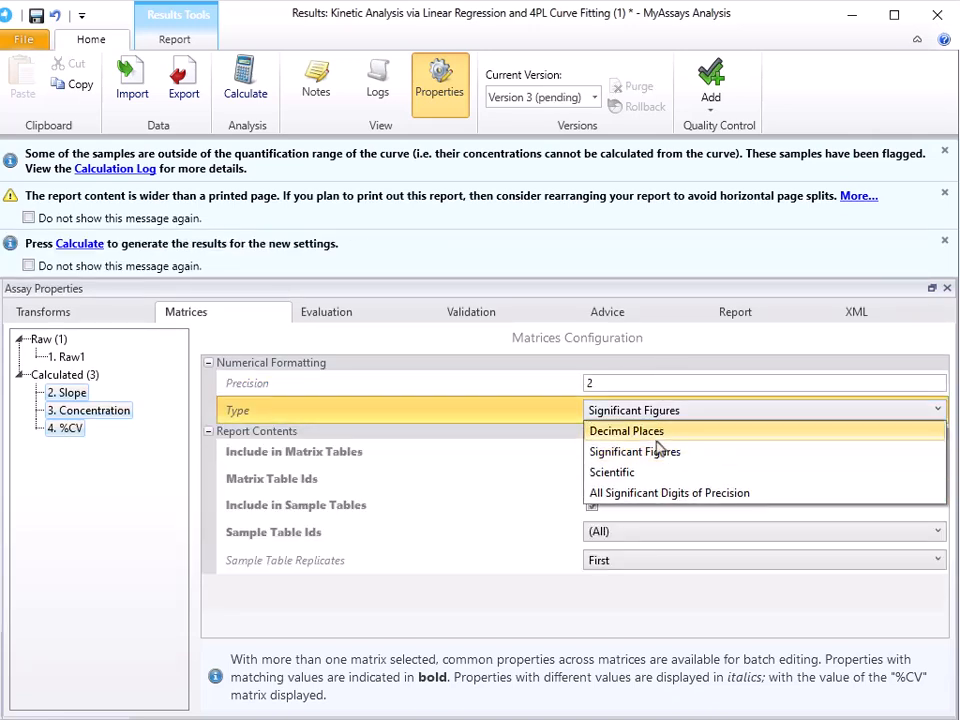
pyautogui.click(659, 433)
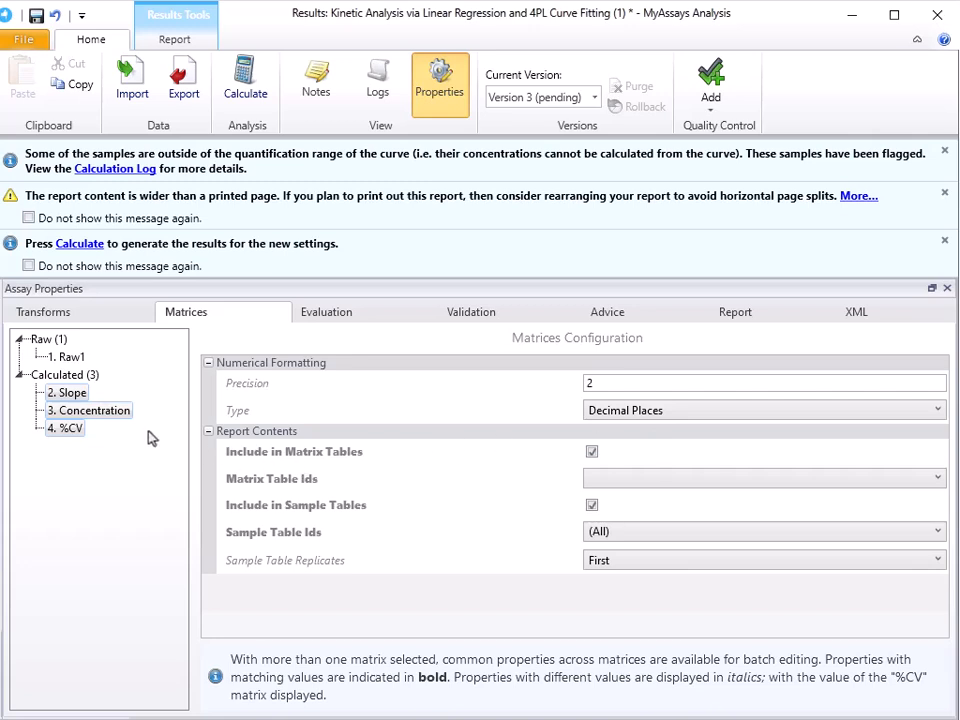
# Step: Set the Concentration matrix's sample table replicates to Average and turn on value bars for it
pyautogui.click(111, 414)
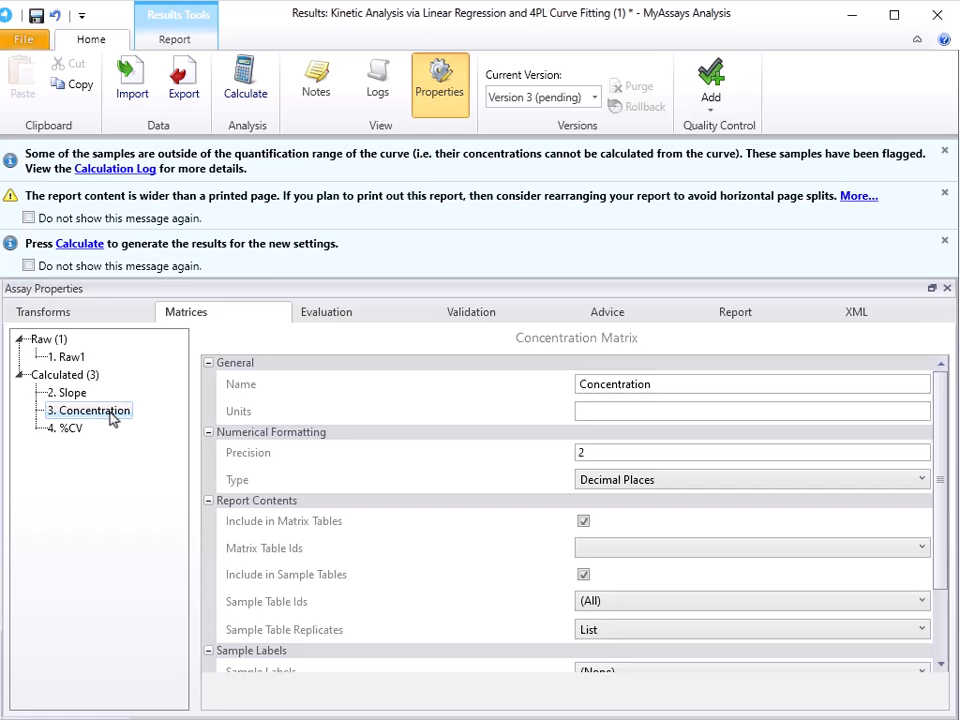
pyautogui.click(622, 636)
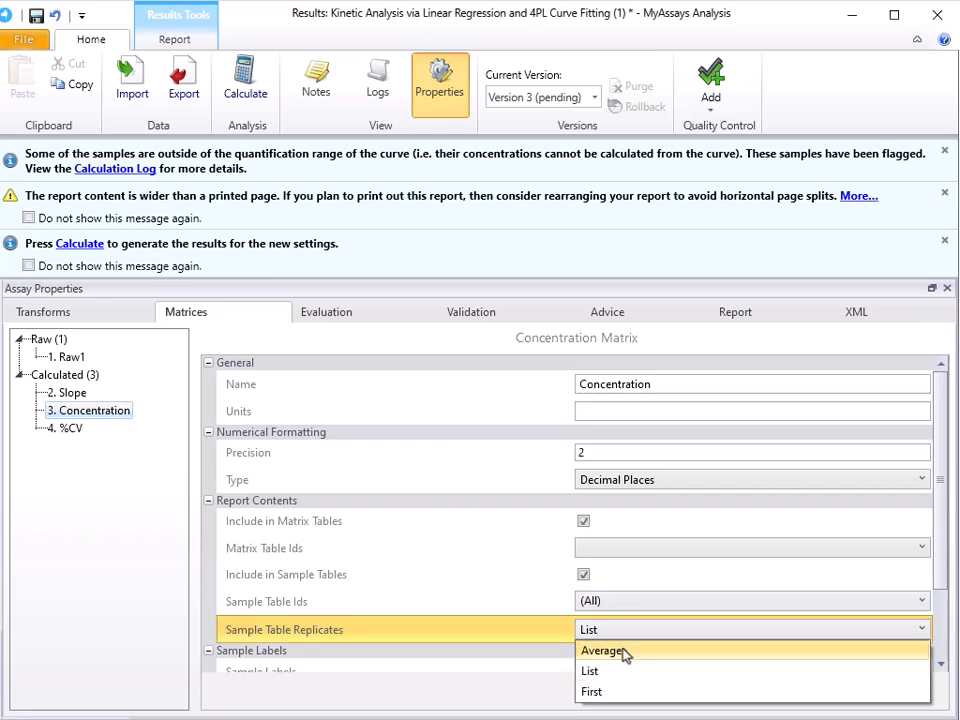
pyautogui.click(560, 640)
pyautogui.scroll(-2, 489, 634)
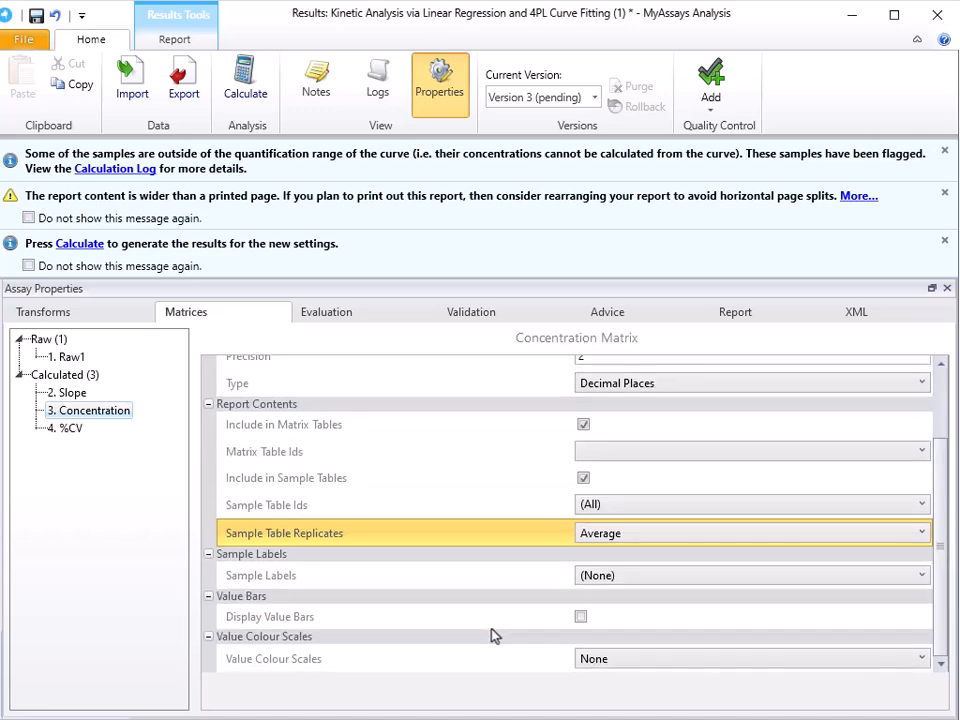
pyautogui.click(580, 616)
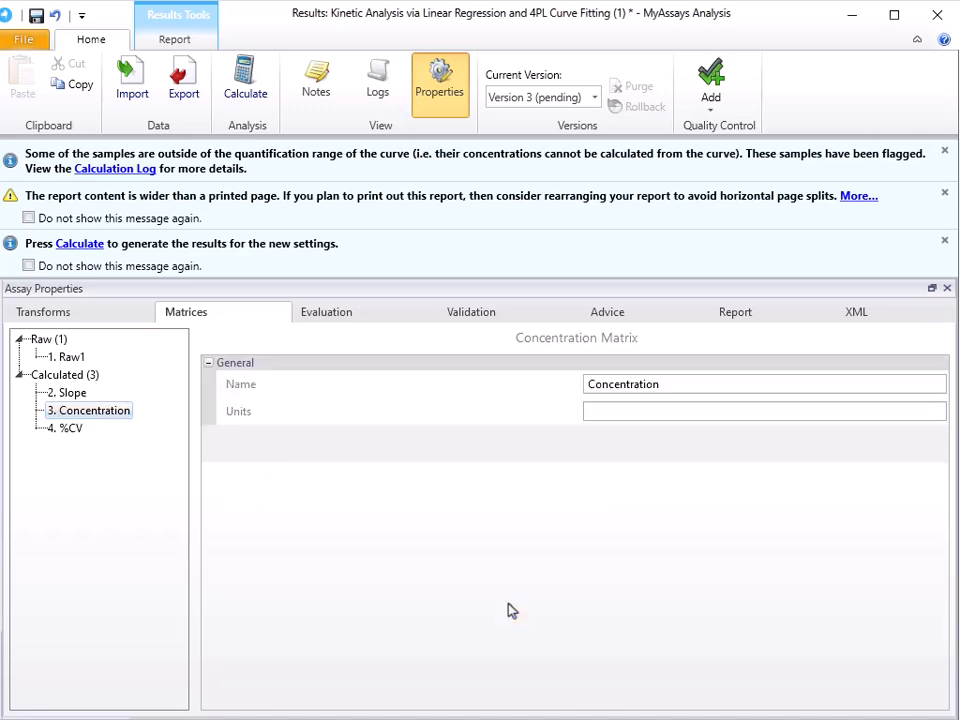
pyautogui.scroll(-2, 510, 610)
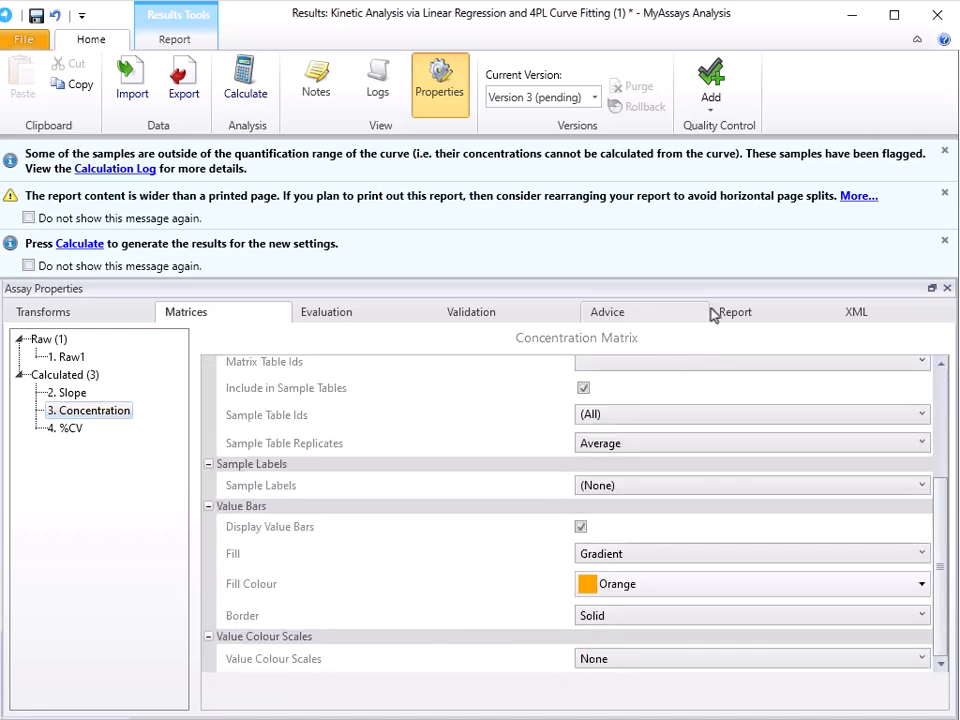
# Step: Restrict the report's SampleTable1 element to Unknown samples by excluding the Standard sample type
pyautogui.click(740, 314)
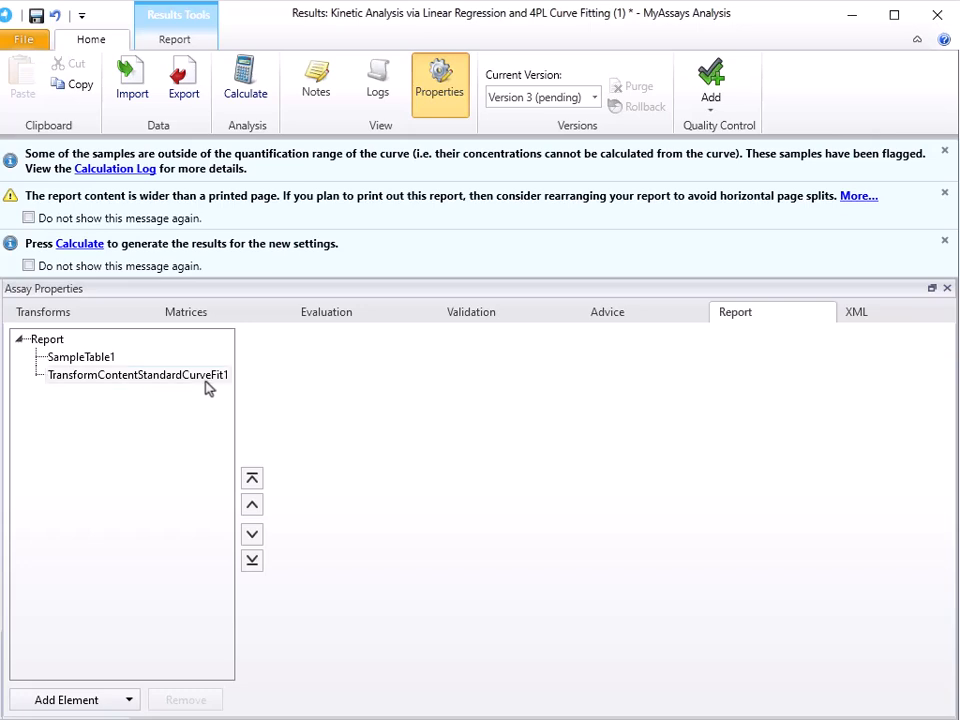
pyautogui.click(104, 362)
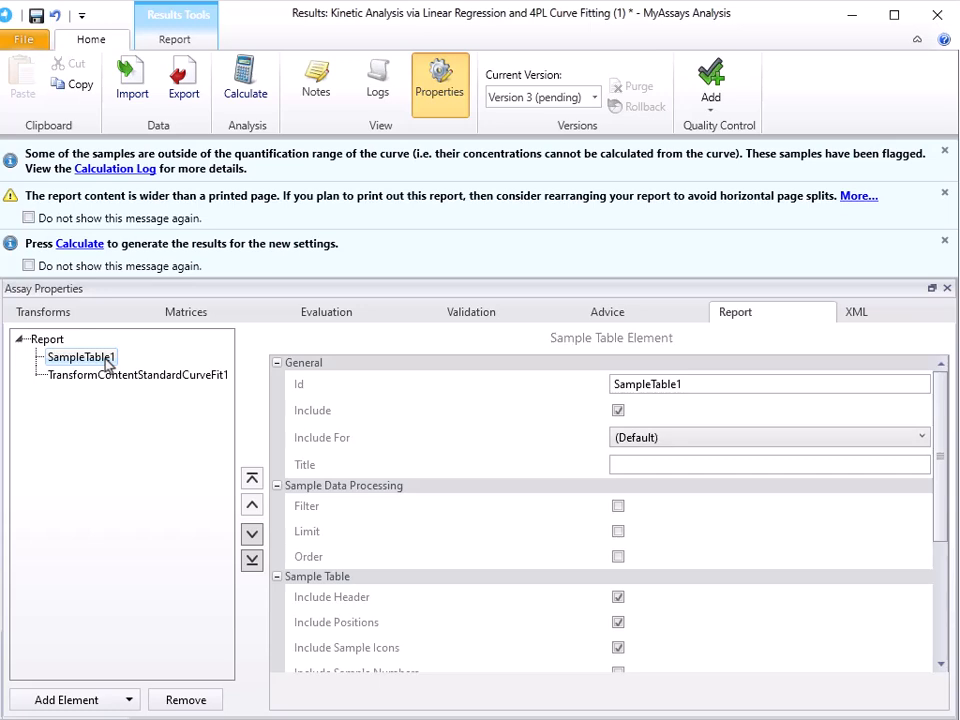
pyautogui.scroll(-1, 498, 493)
pyautogui.scroll(-2, 498, 493)
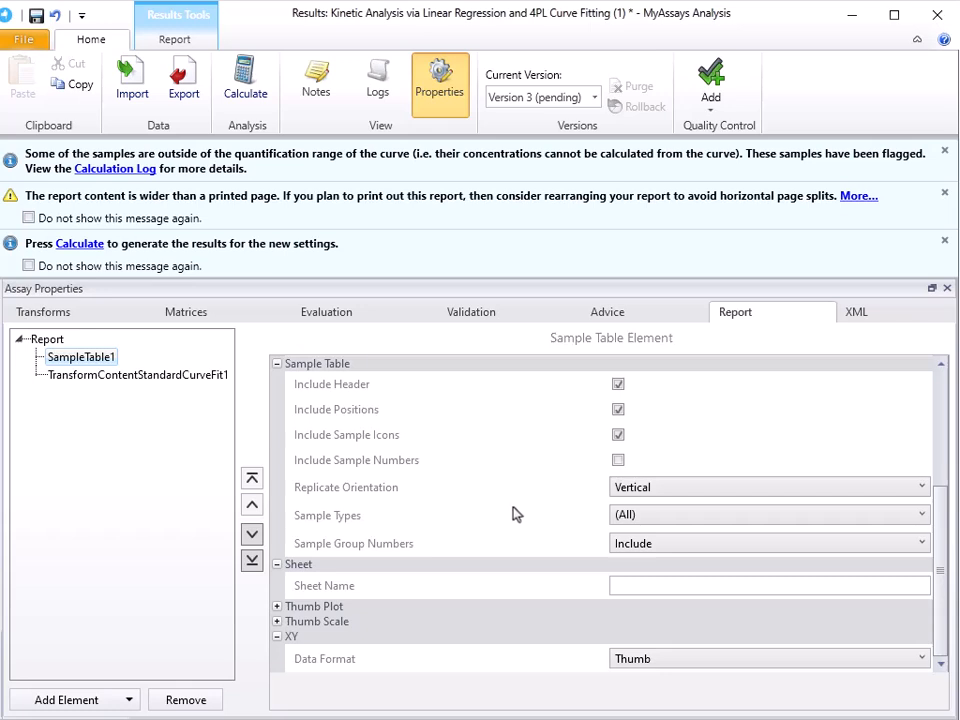
pyautogui.click(665, 525)
pyautogui.click(665, 520)
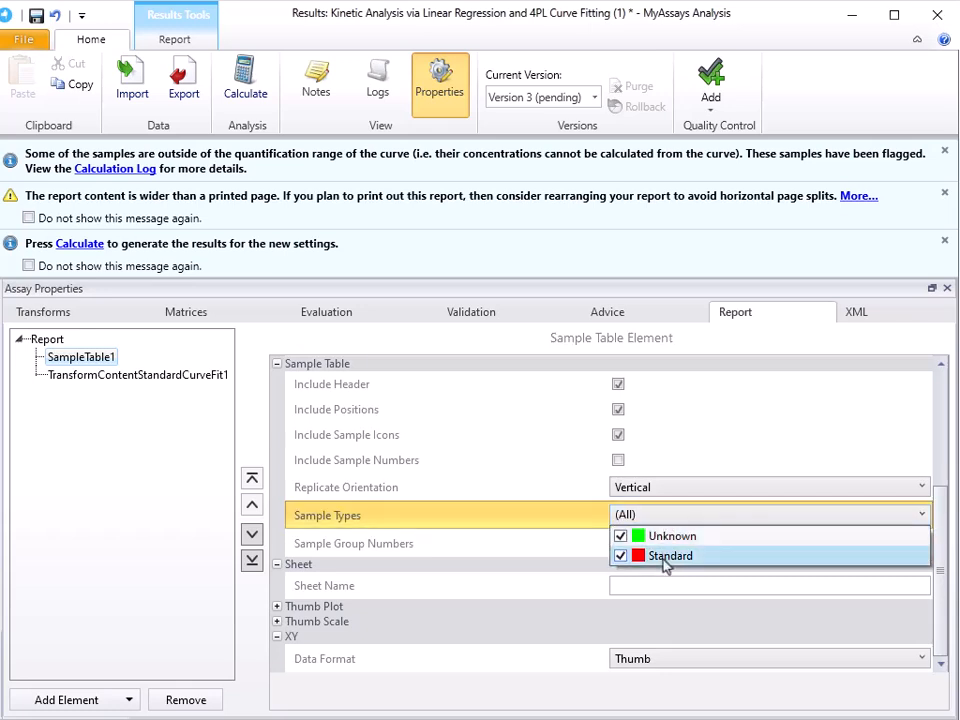
pyautogui.click(664, 558)
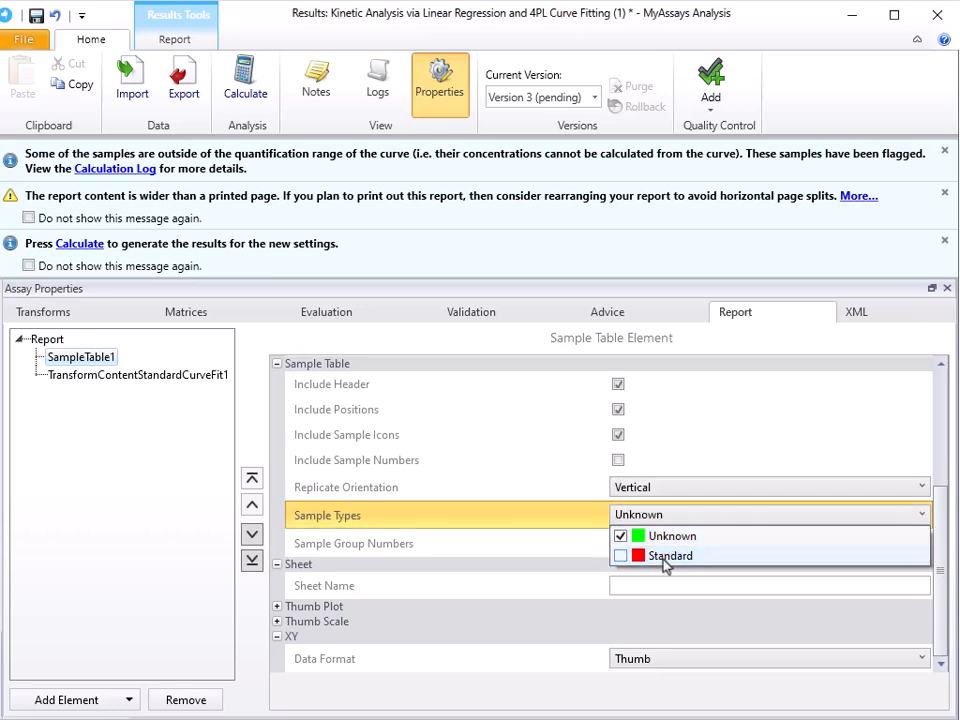
pyautogui.click(546, 517)
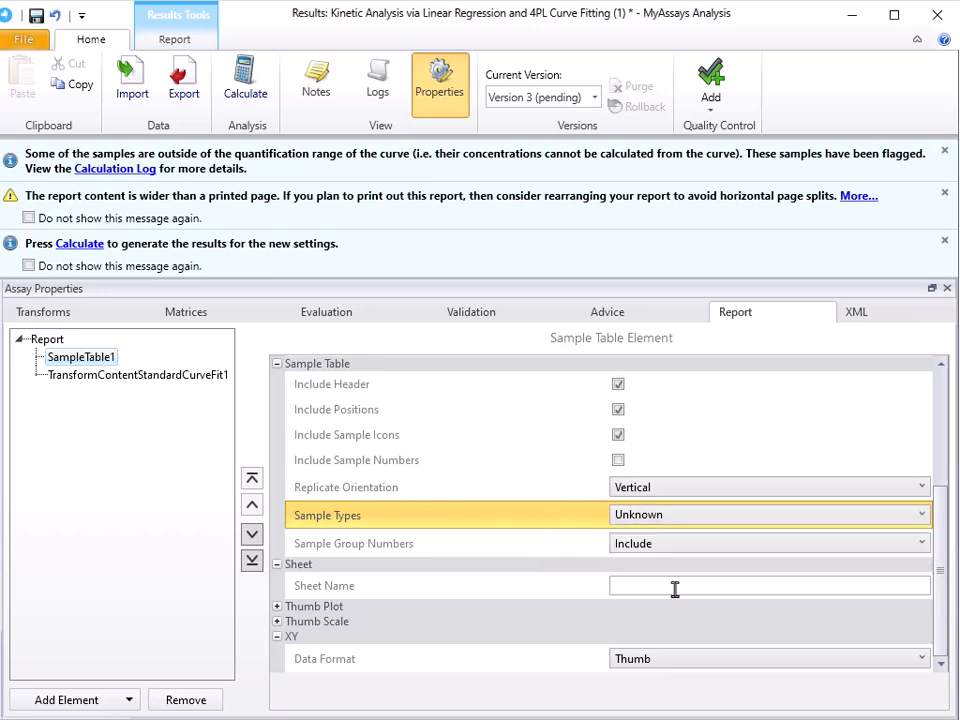
# Step: Set the sheet name of SampleTable1 to "Unknown Results"
pyautogui.click(675, 590)
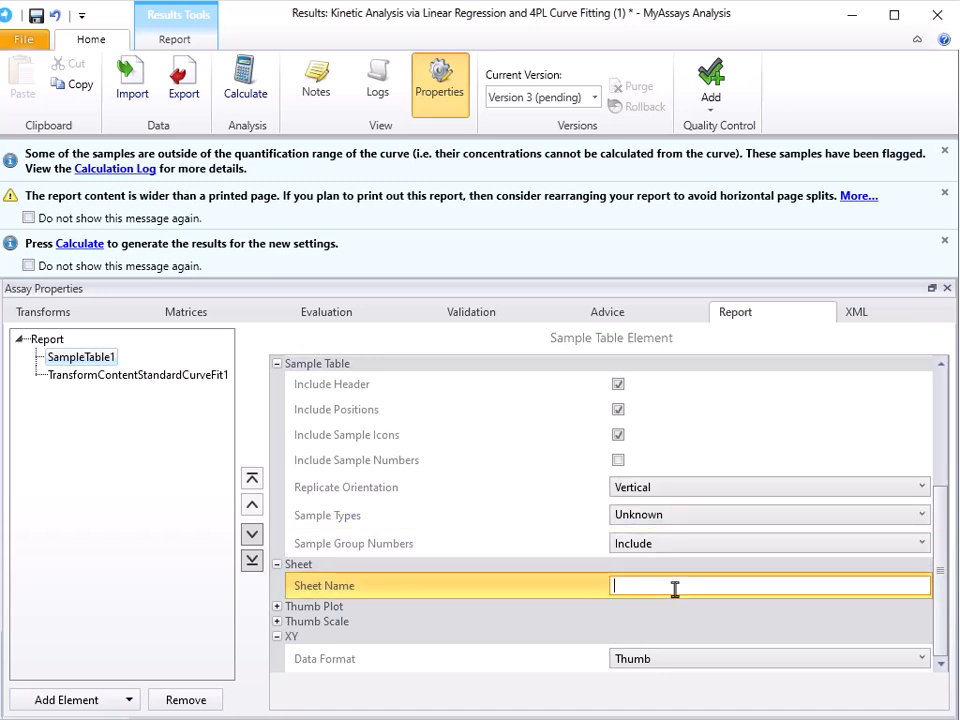
pyautogui.write('Unknown Results')
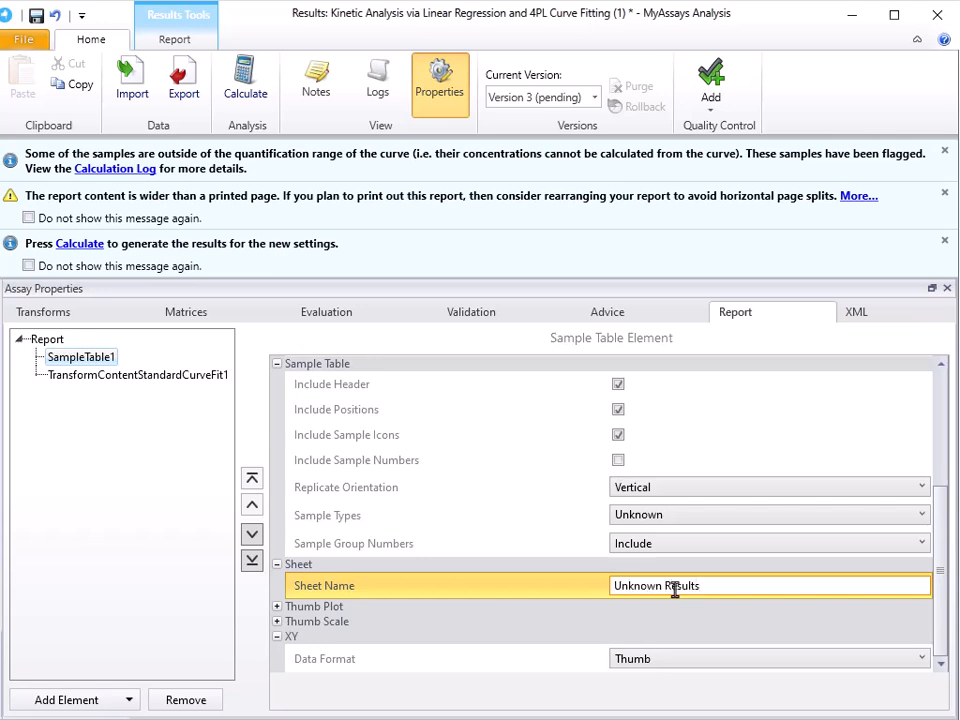
# Step: Add a second Sample Table element to the report and restrict its sample types to Standard
pyautogui.click(115, 702)
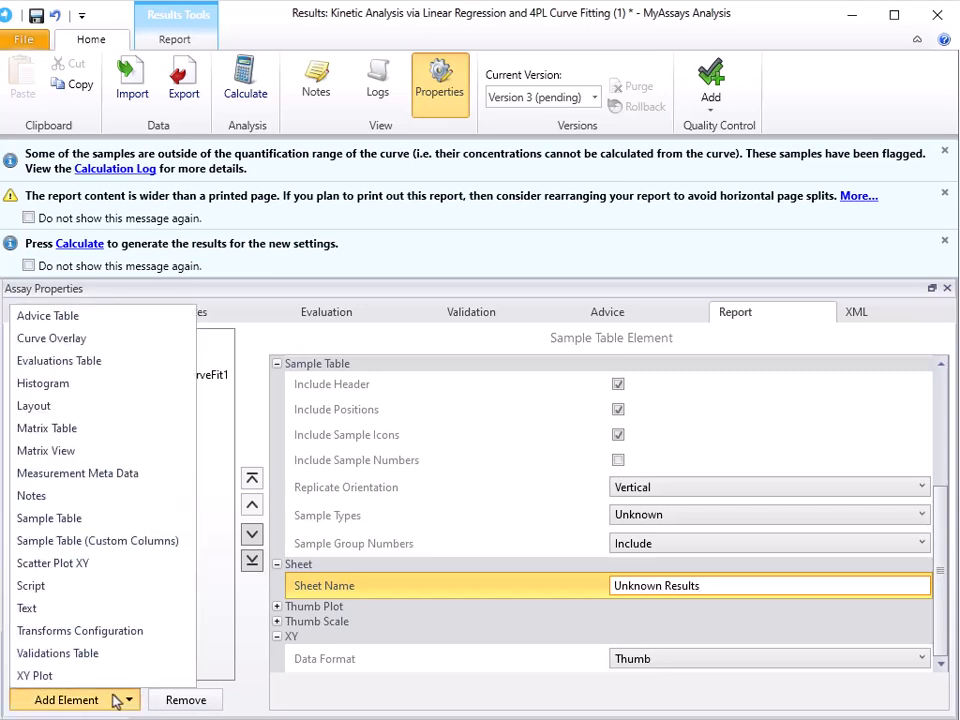
pyautogui.click(100, 521)
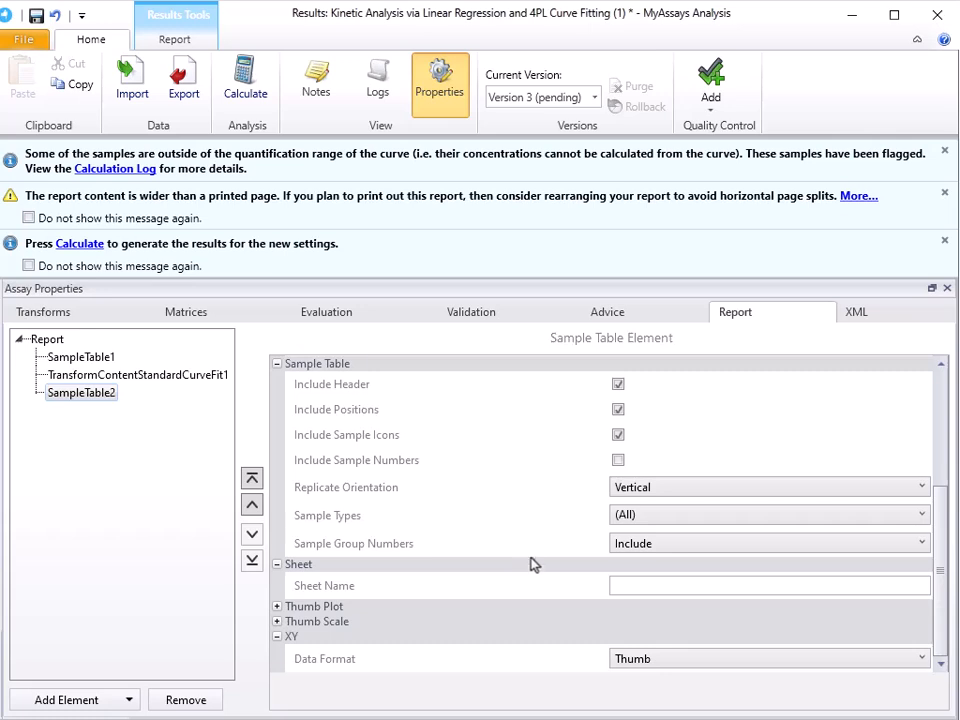
pyautogui.click(658, 516)
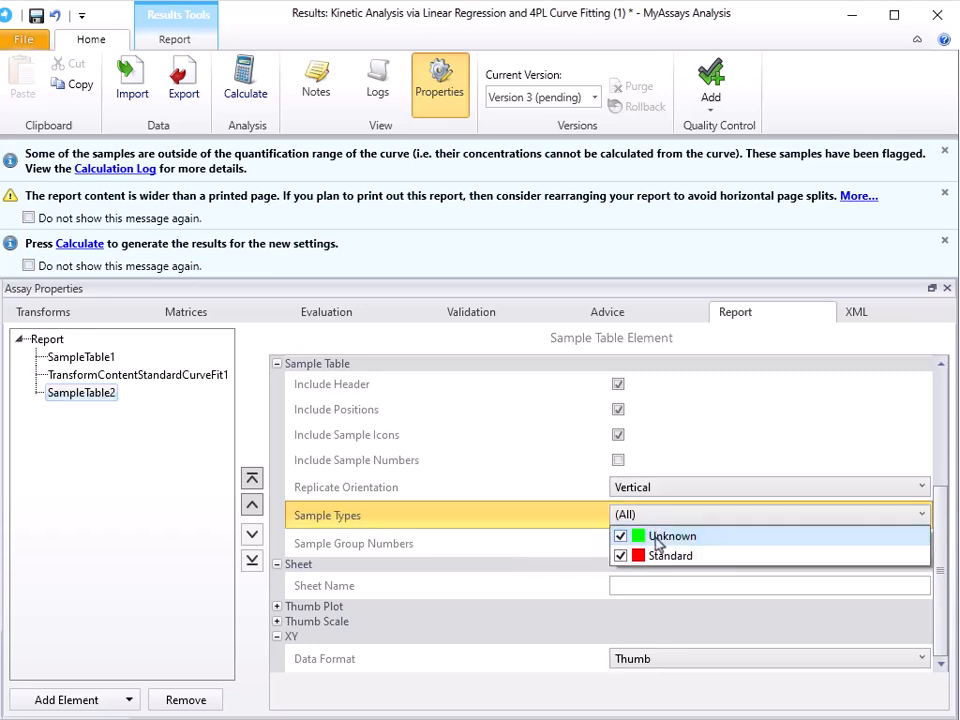
pyautogui.click(655, 538)
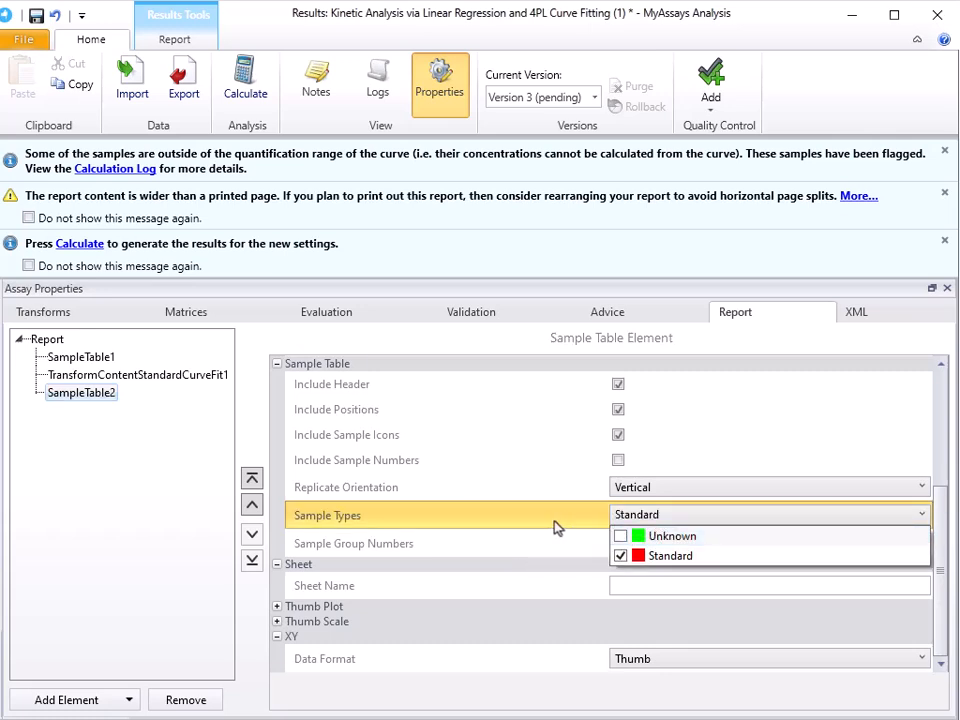
pyautogui.click(554, 521)
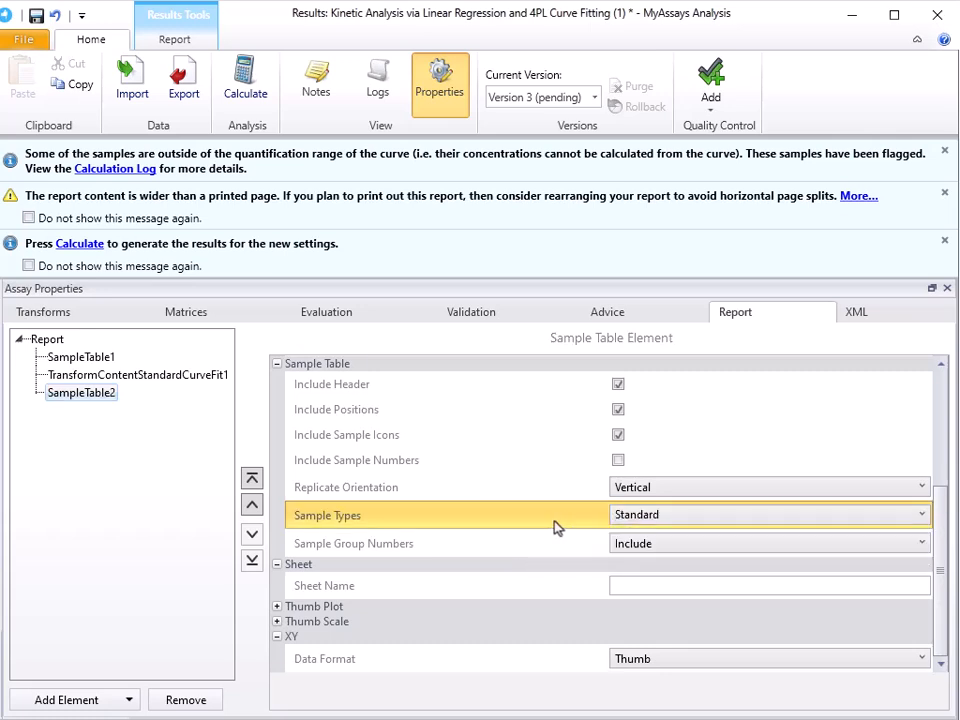
# Step: Name the new sample table's sheet "Standard Results" and move the element above the standard curve fit content
pyautogui.click(637, 586)
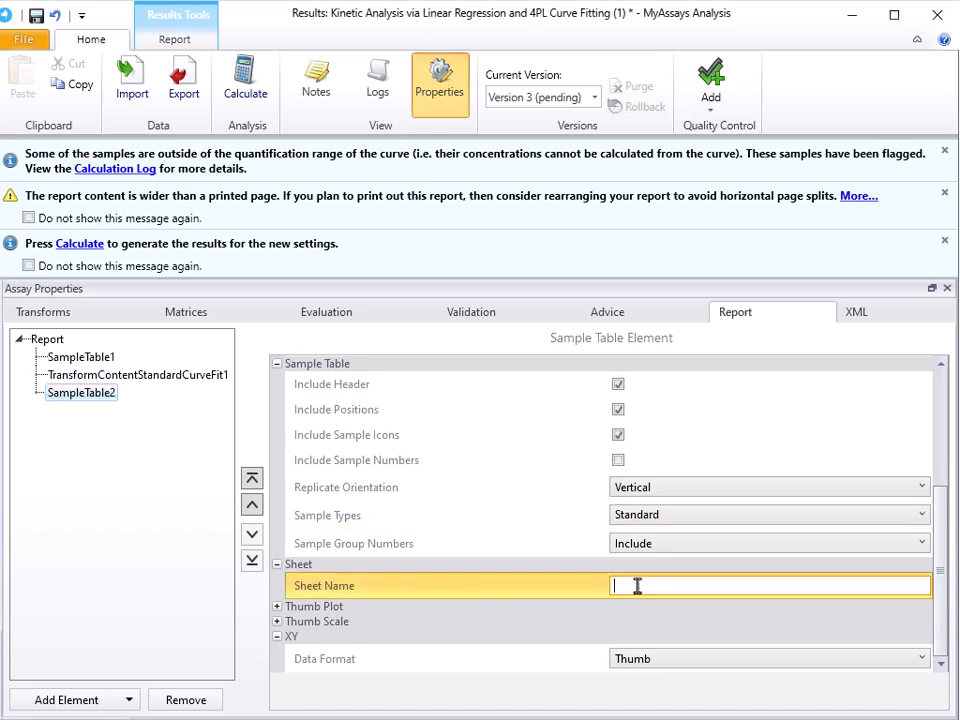
pyautogui.write('Standard Results')
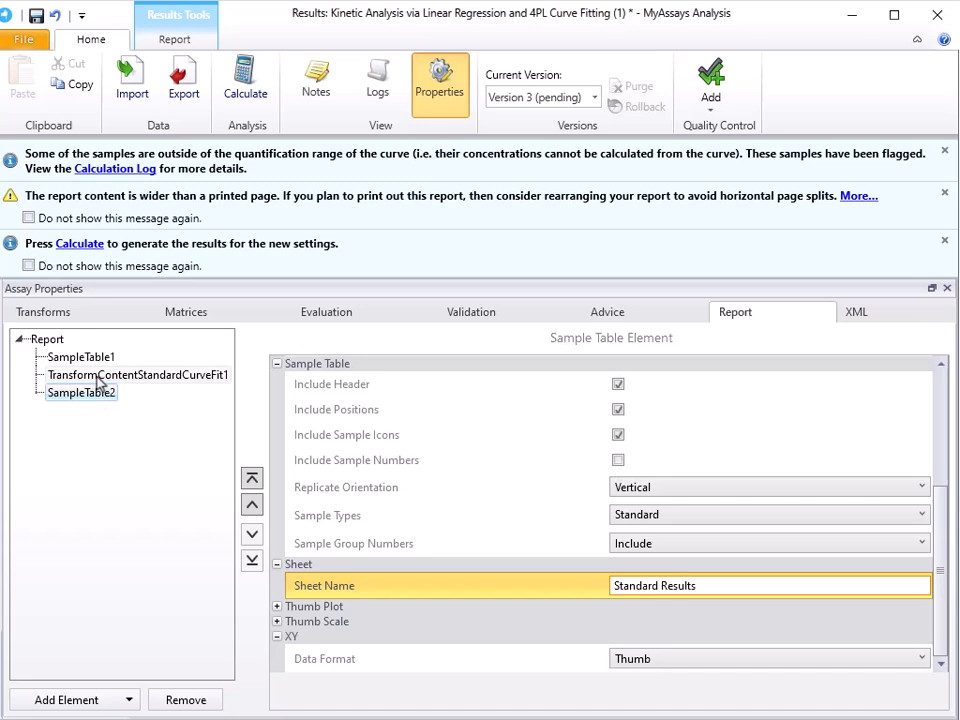
pyautogui.click(253, 507)
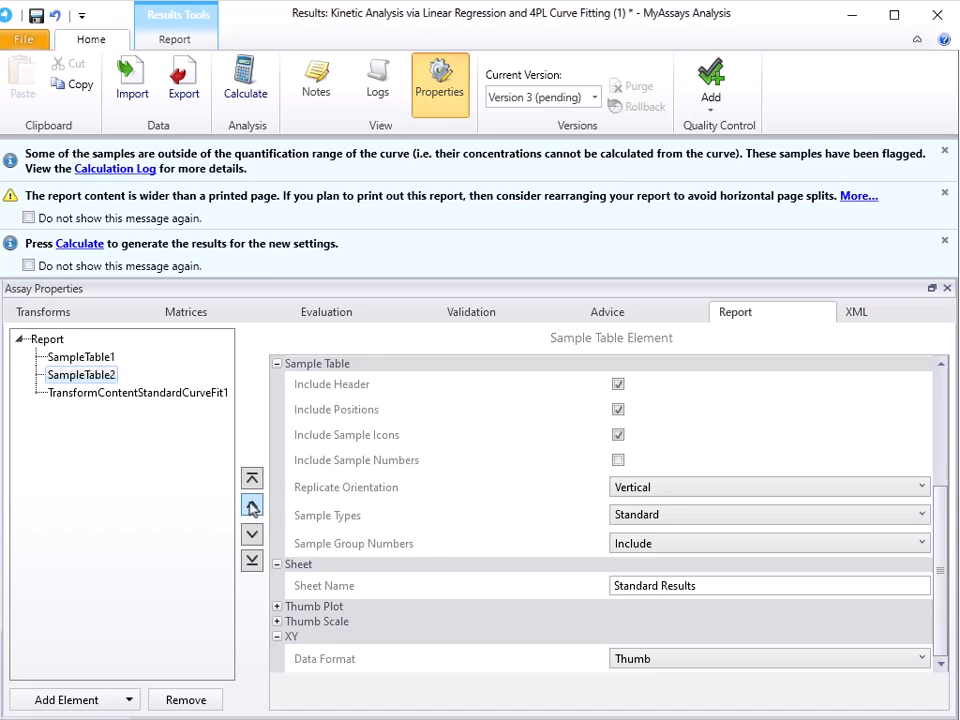
pyautogui.scroll(3, 467, 518)
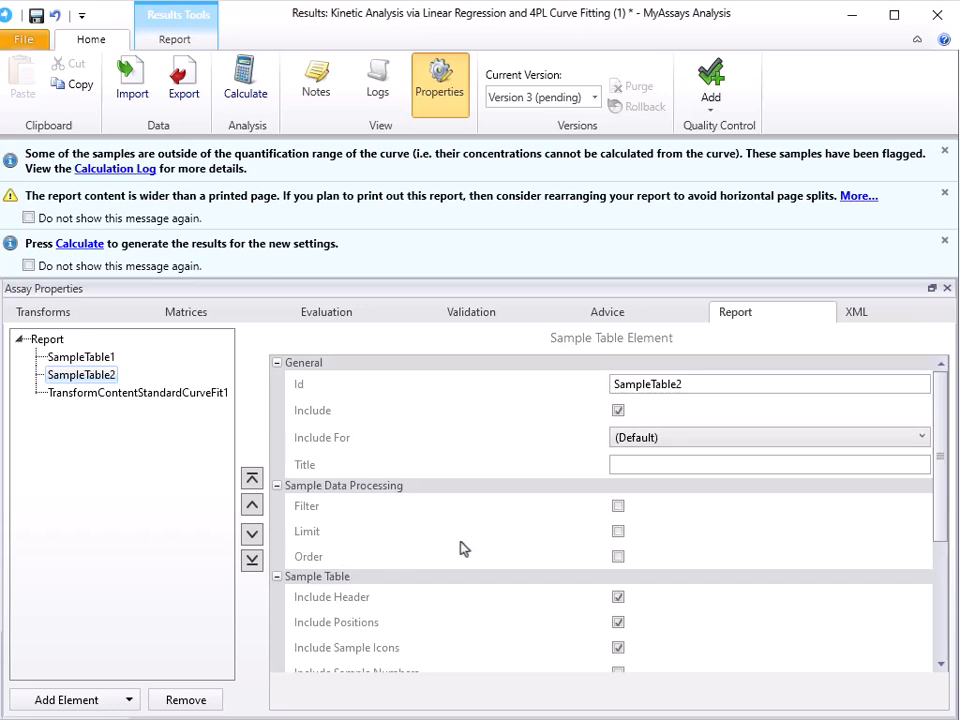
# Step: Set the sheet name of the report's TransformContentStandardCurveFit1 element to "Fit Details" and close the assay properties
pyautogui.click(210, 397)
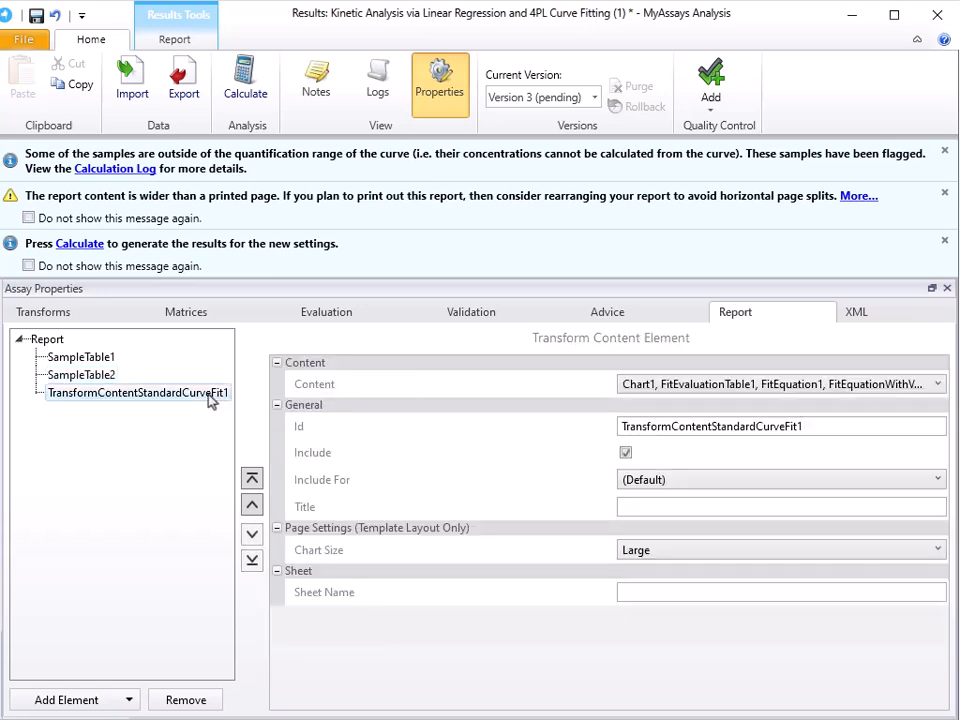
pyautogui.click(655, 594)
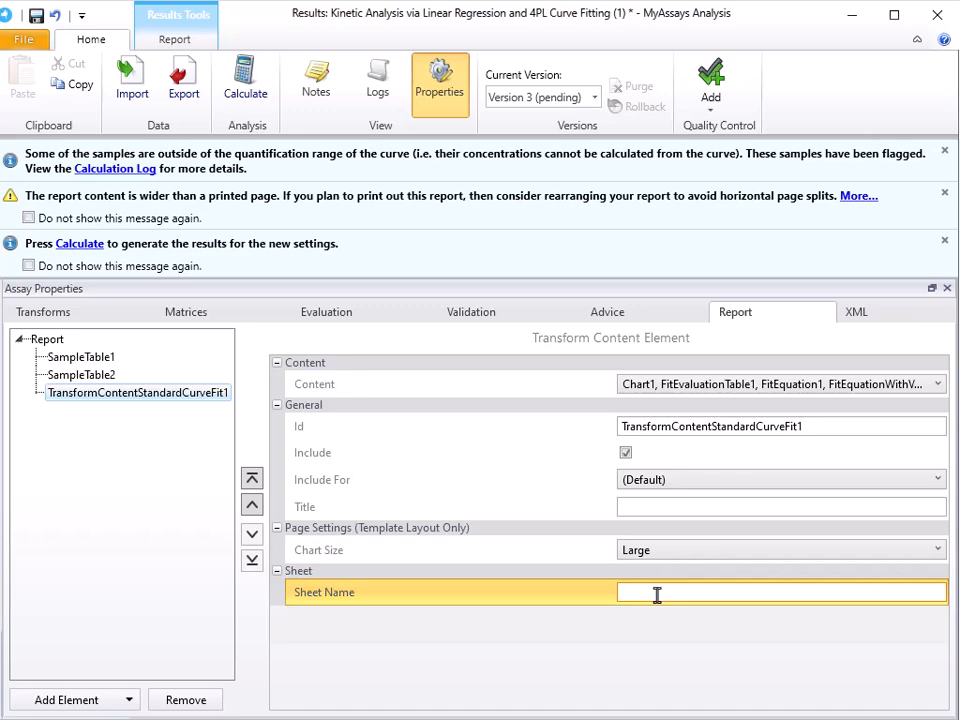
pyautogui.write('Fit Details')
pyautogui.click(440, 92)
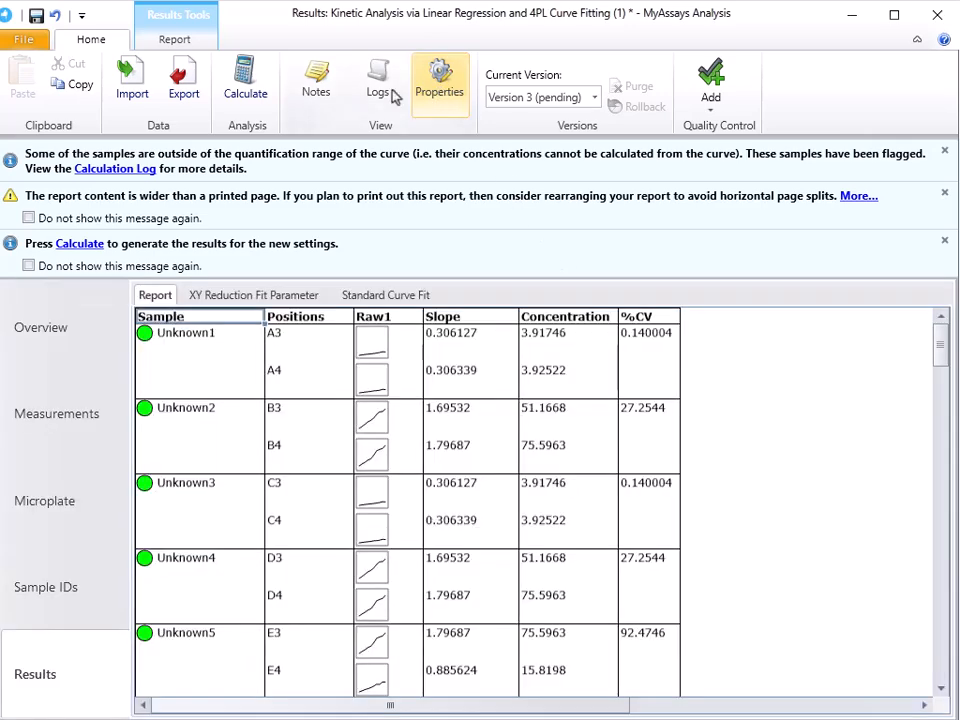
# Step: Recalculate the analysis with the new report settings, dismiss the notifications, and review the Standard Results and Fit Details sheets
pyautogui.click(243, 100)
pyautogui.click(944, 152)
pyautogui.click(944, 152)
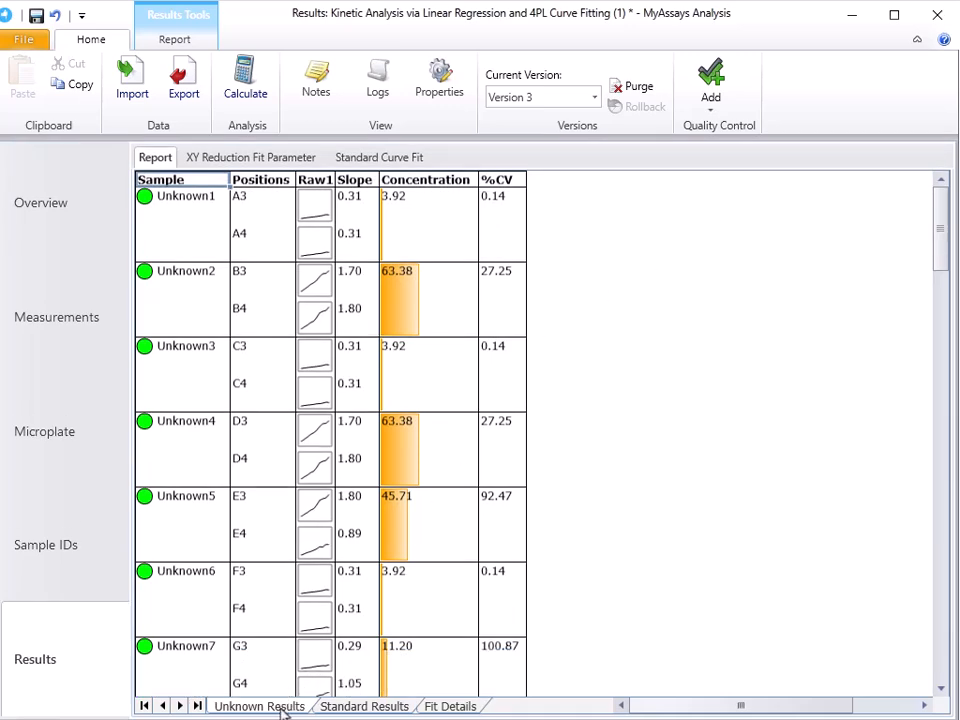
pyautogui.click(376, 707)
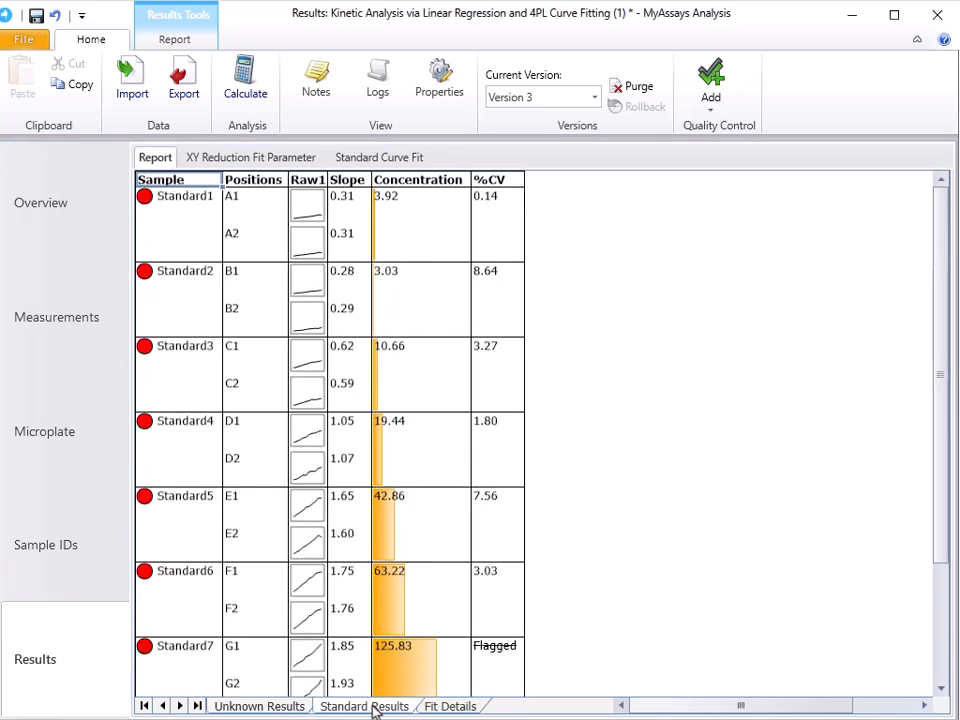
pyautogui.click(440, 707)
pyautogui.scroll(-5, 851, 554)
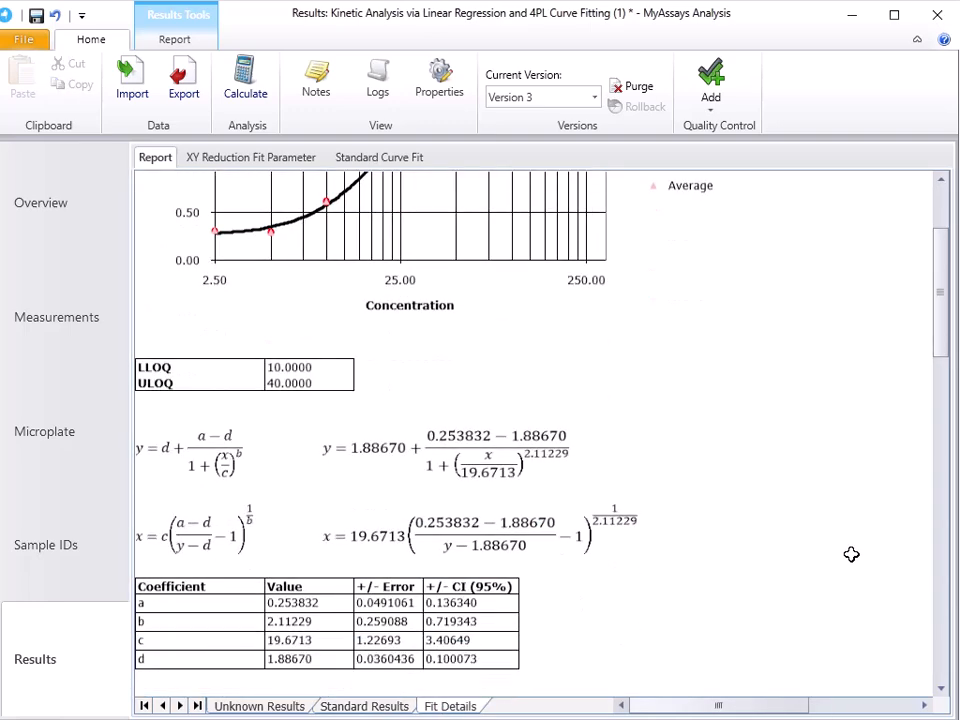
pyautogui.scroll(5, 851, 554)
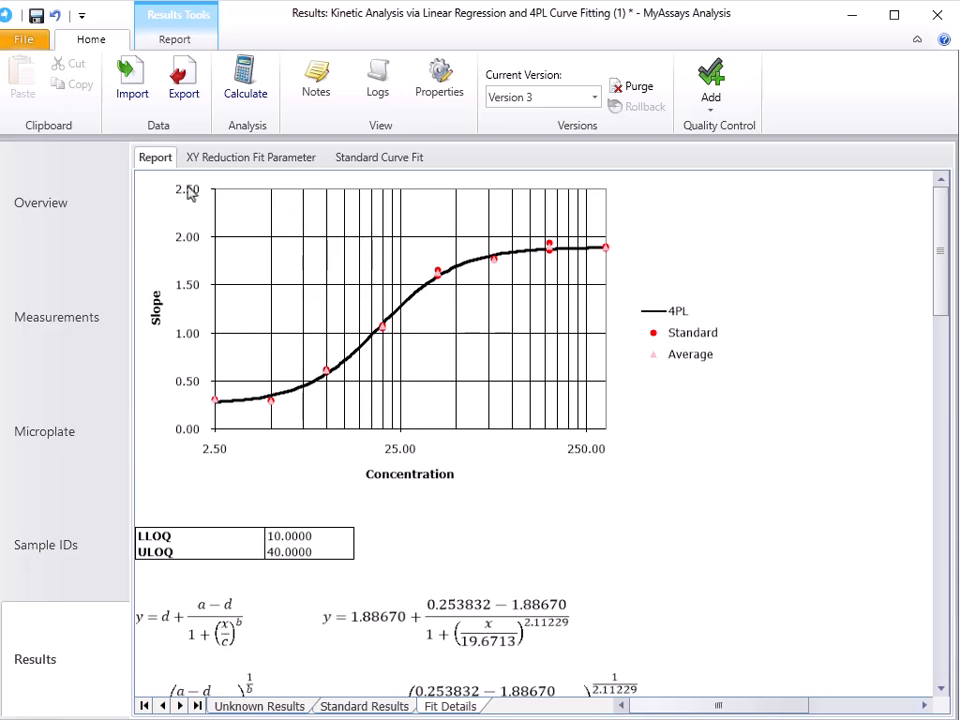
# Step: Save the analysis and close its window
pyautogui.click(35, 16)
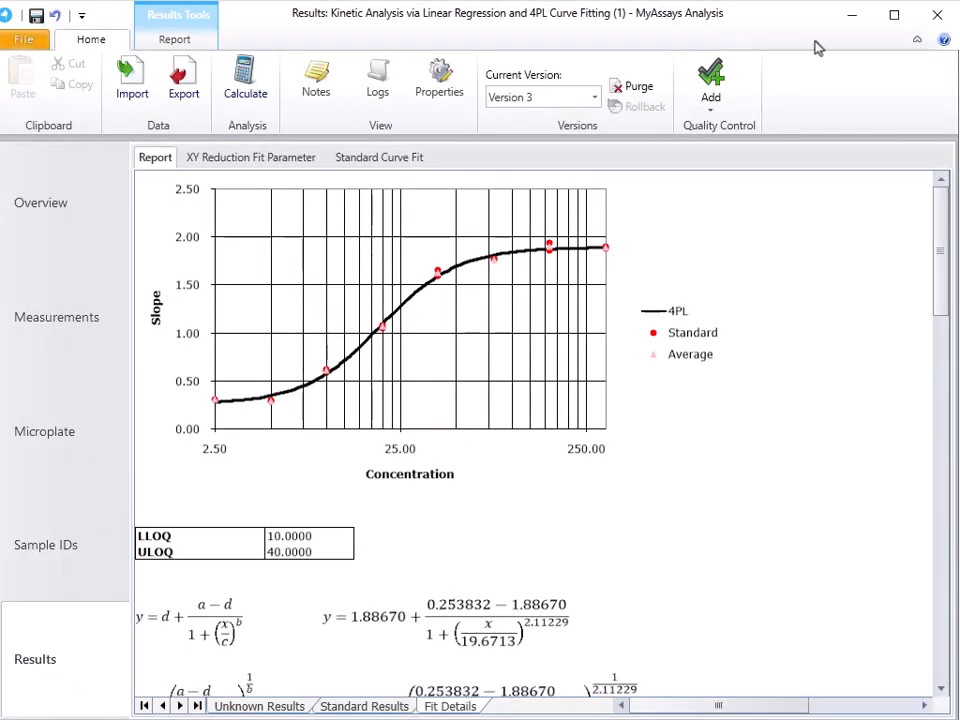
pyautogui.click(937, 16)
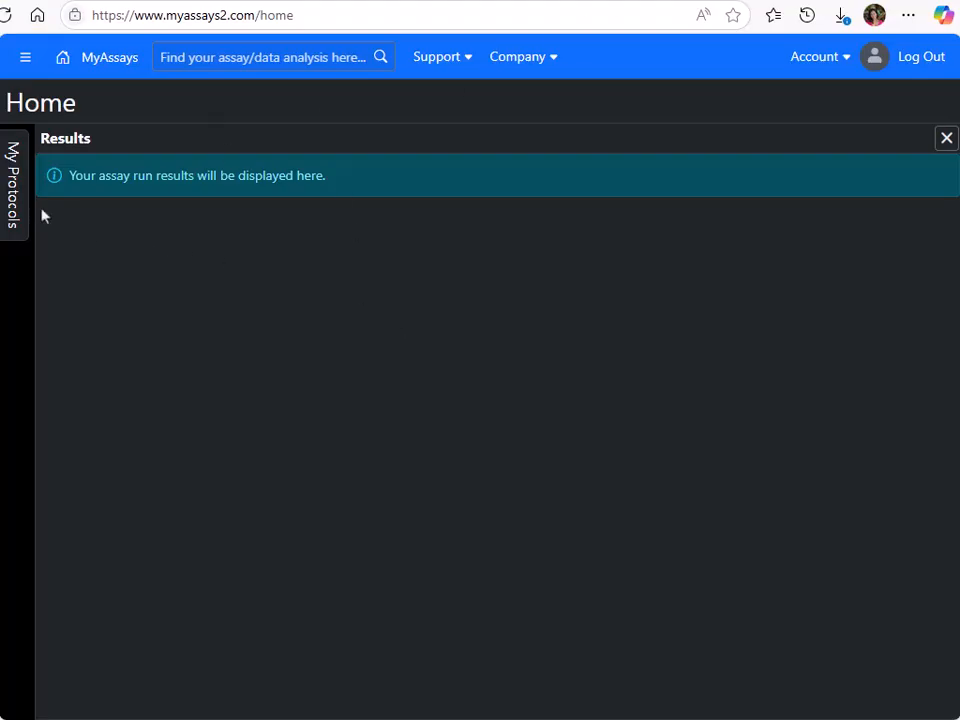
# Step: On the MyAssays website, start publishing a protocol using the file Kinetic Analysis via Linear Regression and 4PL Curve Fitting.assay-protocol
pyautogui.click(15, 205)
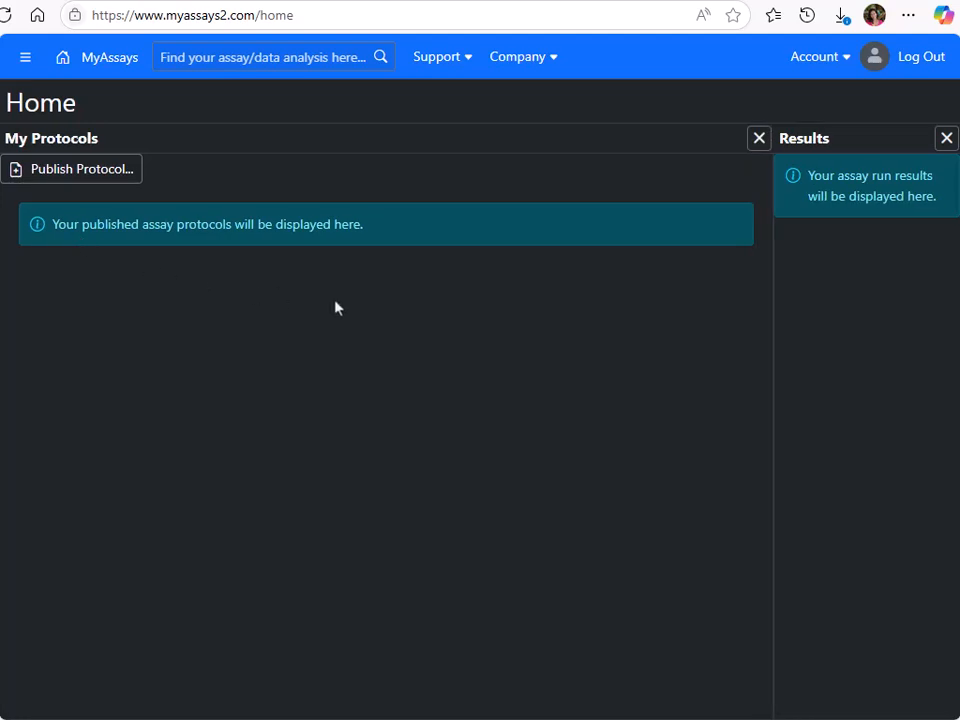
pyautogui.click(95, 176)
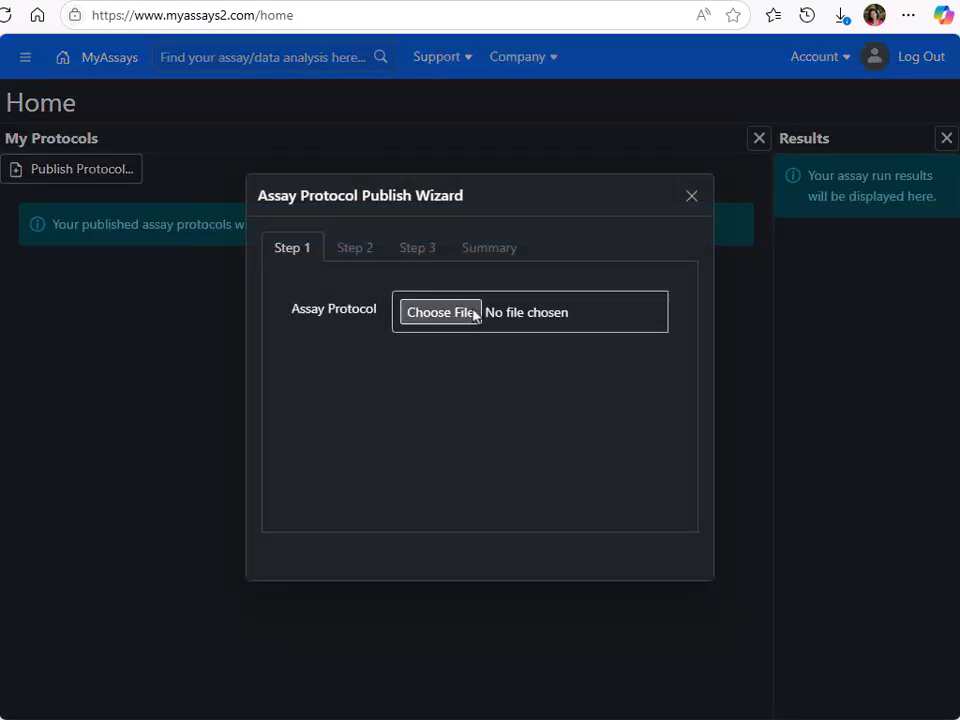
pyautogui.click(476, 314)
pyautogui.click(358, 110)
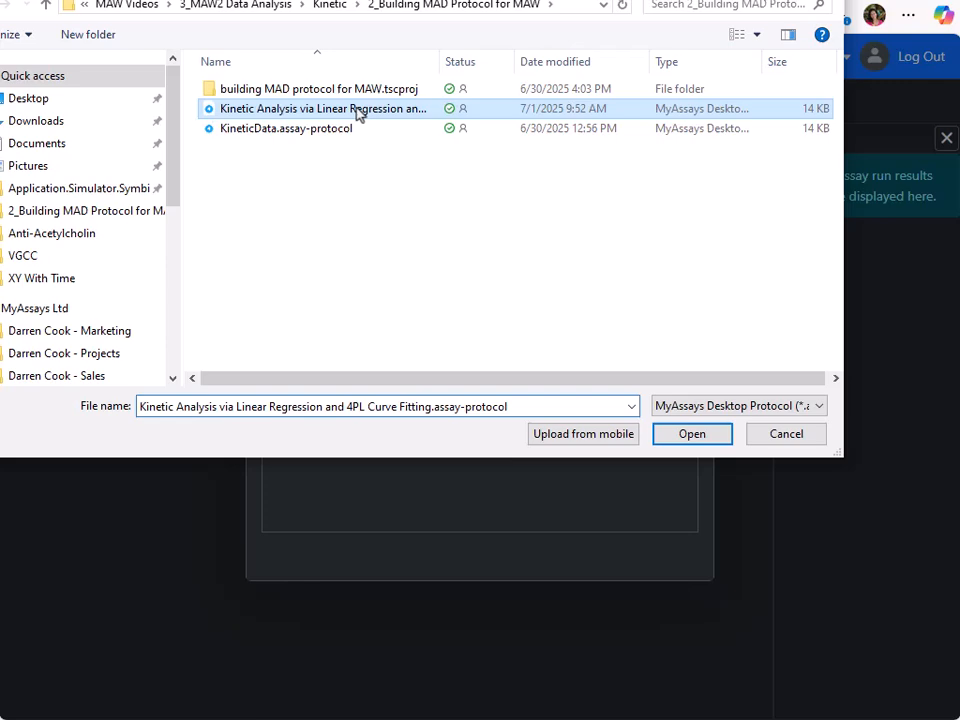
pyautogui.click(692, 434)
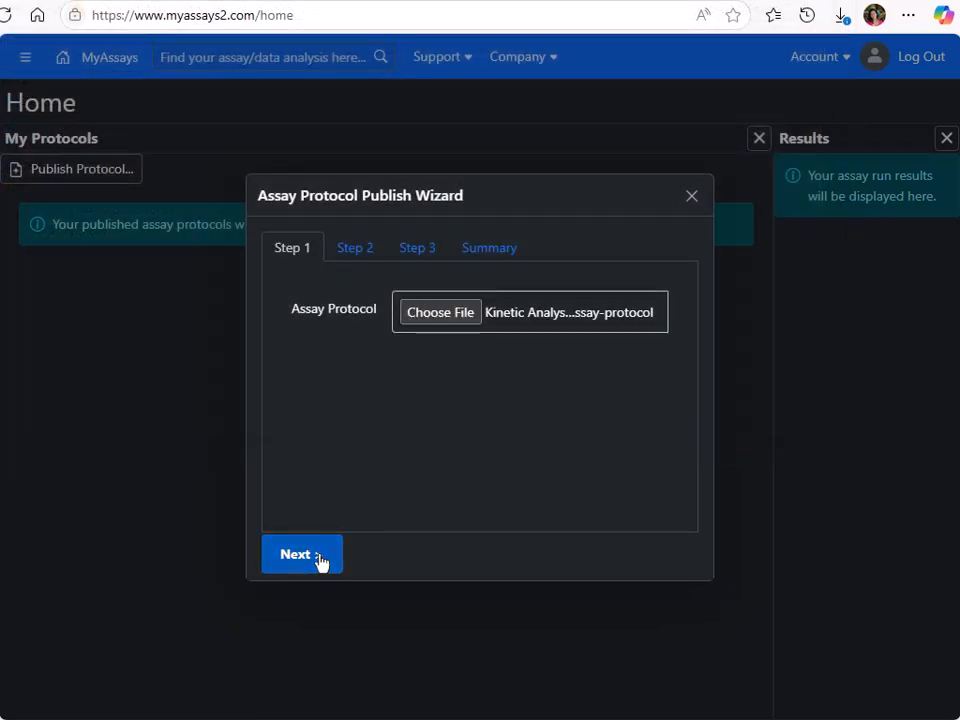
pyautogui.click(319, 561)
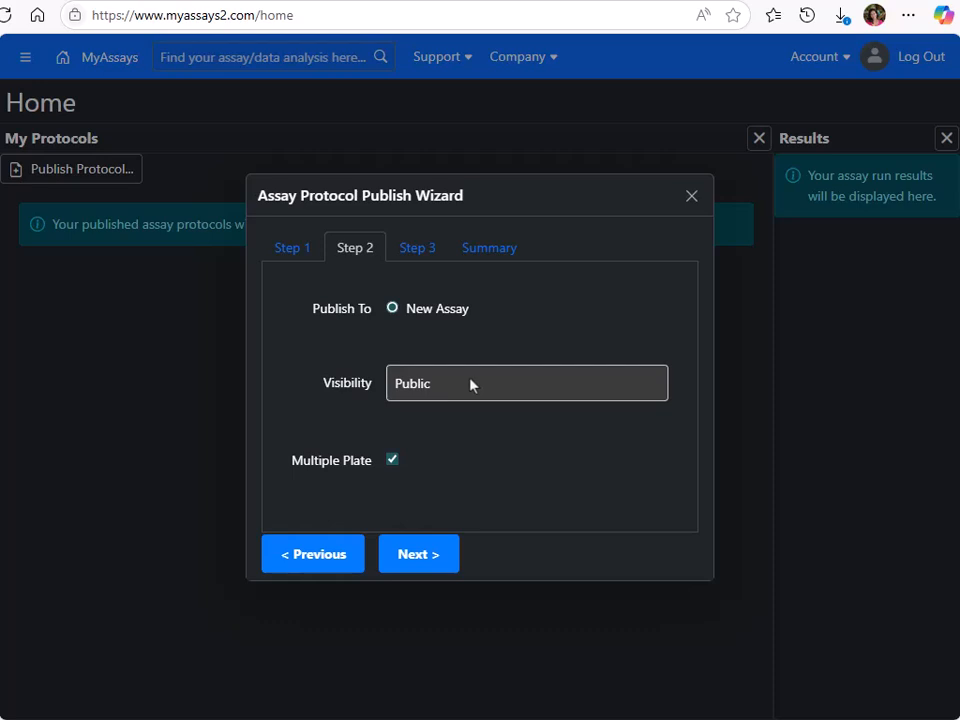
# Step: Publish the protocol as a new Public assay, toggling the Multiple Plate option and keeping the suggested assay name and link
pyautogui.click(393, 460)
pyautogui.click(420, 556)
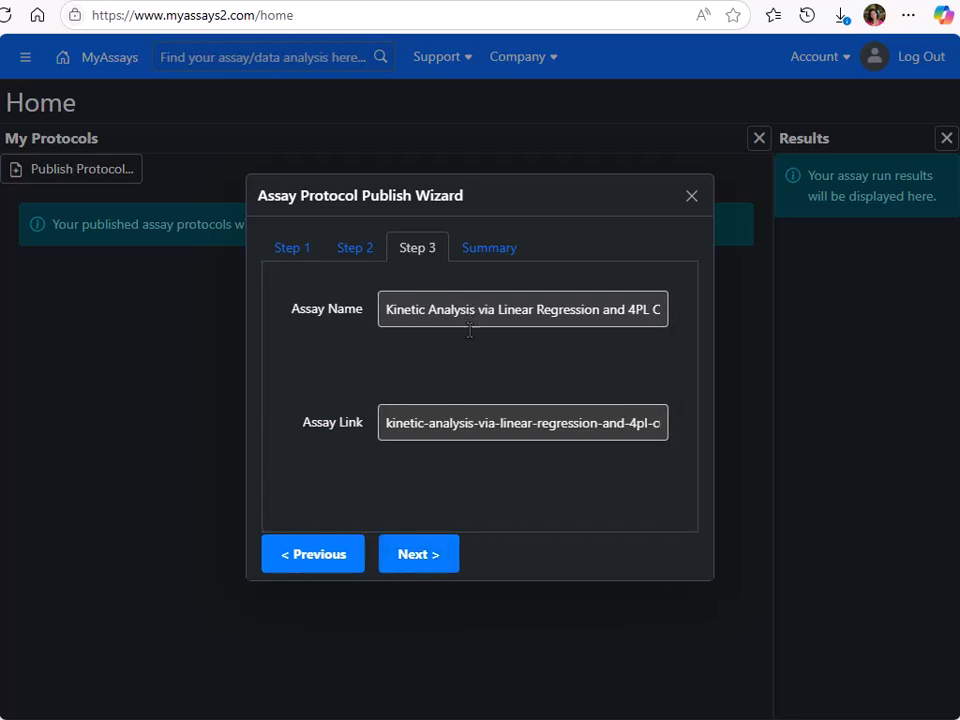
pyautogui.click(427, 563)
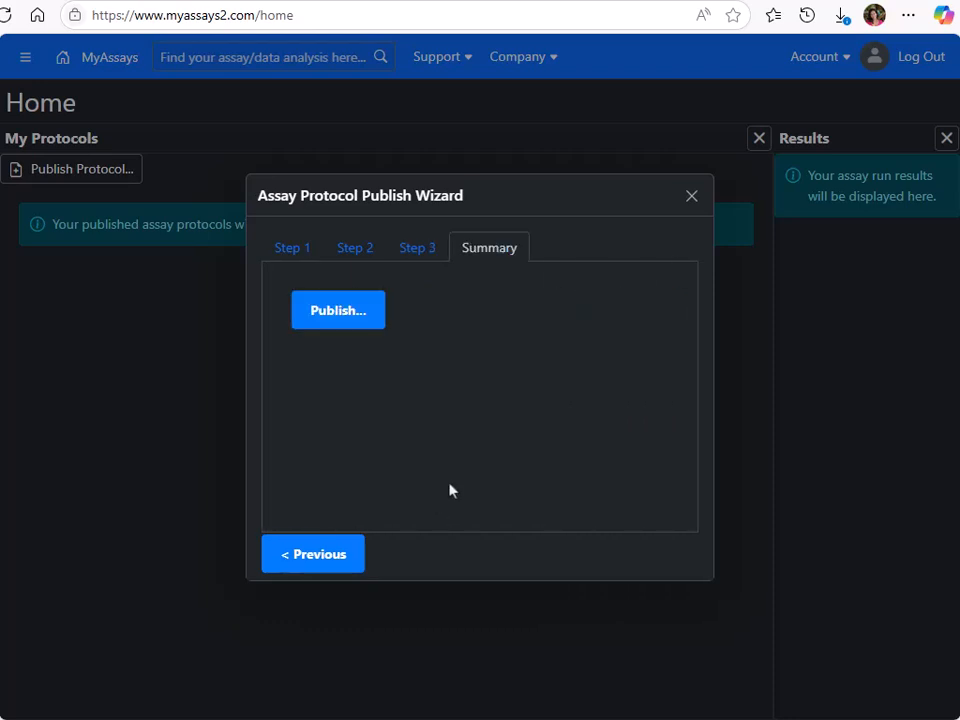
pyautogui.click(334, 316)
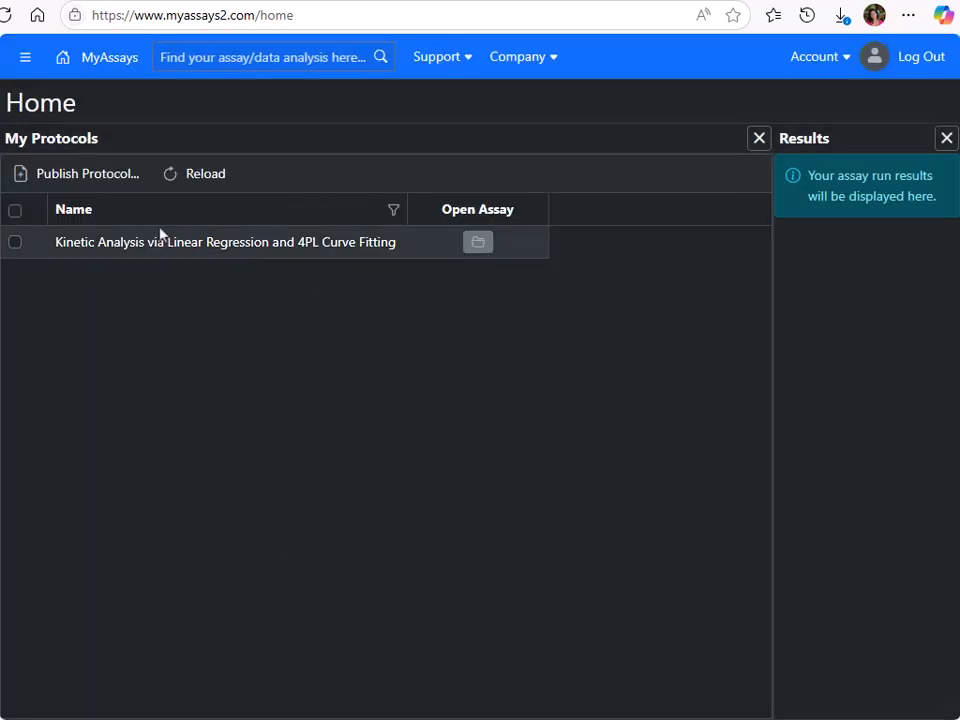
# Step: Open the published kinetic analysis assay and load KineticData2.txt as its measurements
pyautogui.click(478, 244)
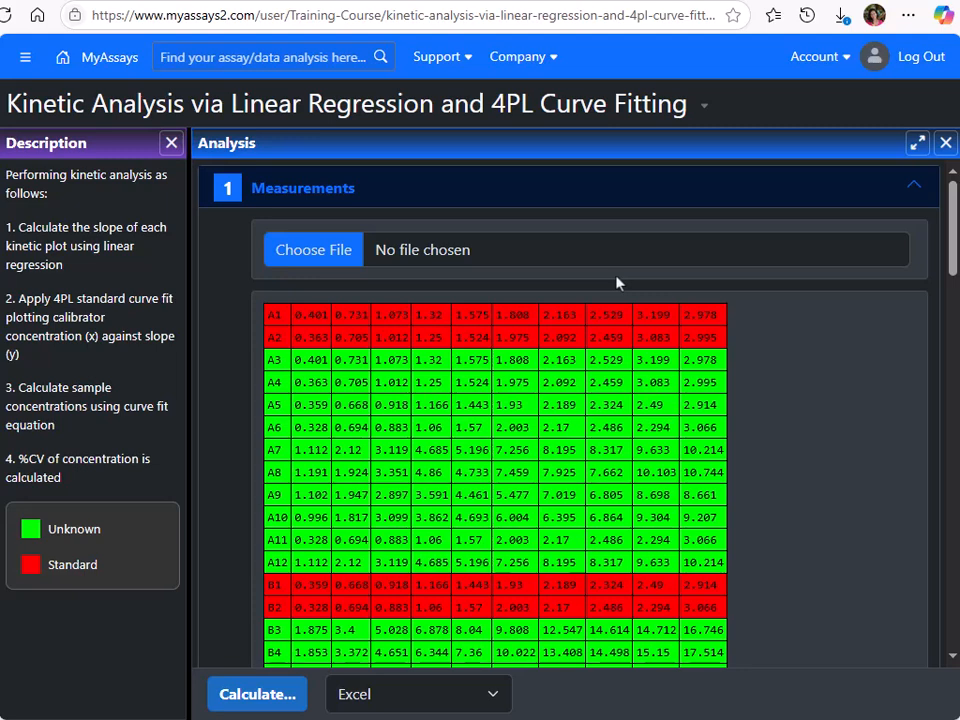
pyautogui.click(519, 15)
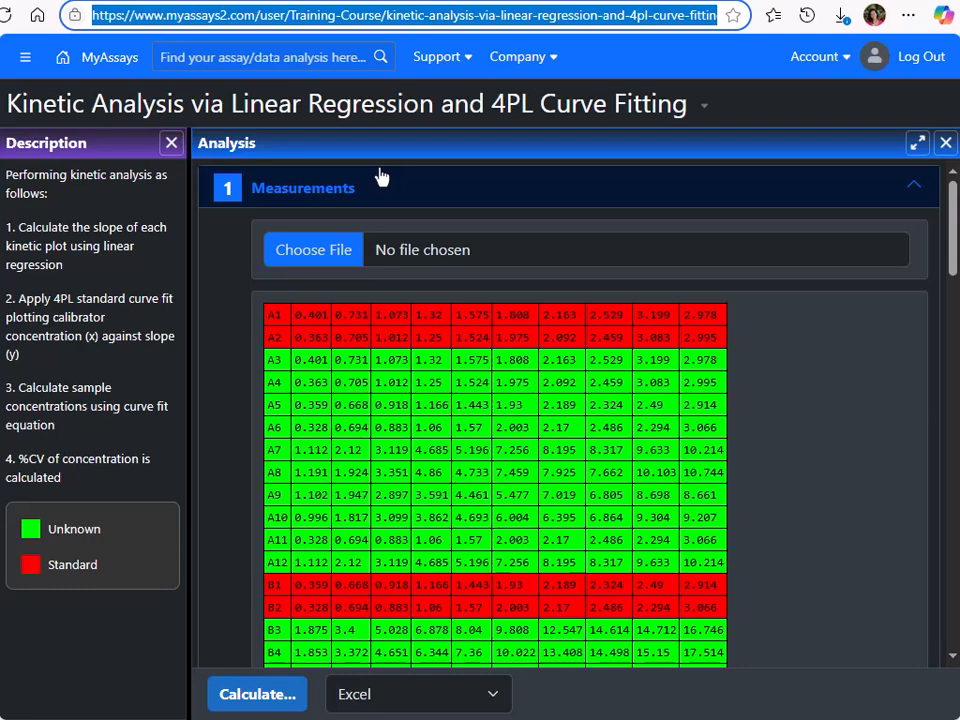
pyautogui.click(314, 251)
pyautogui.click(315, 188)
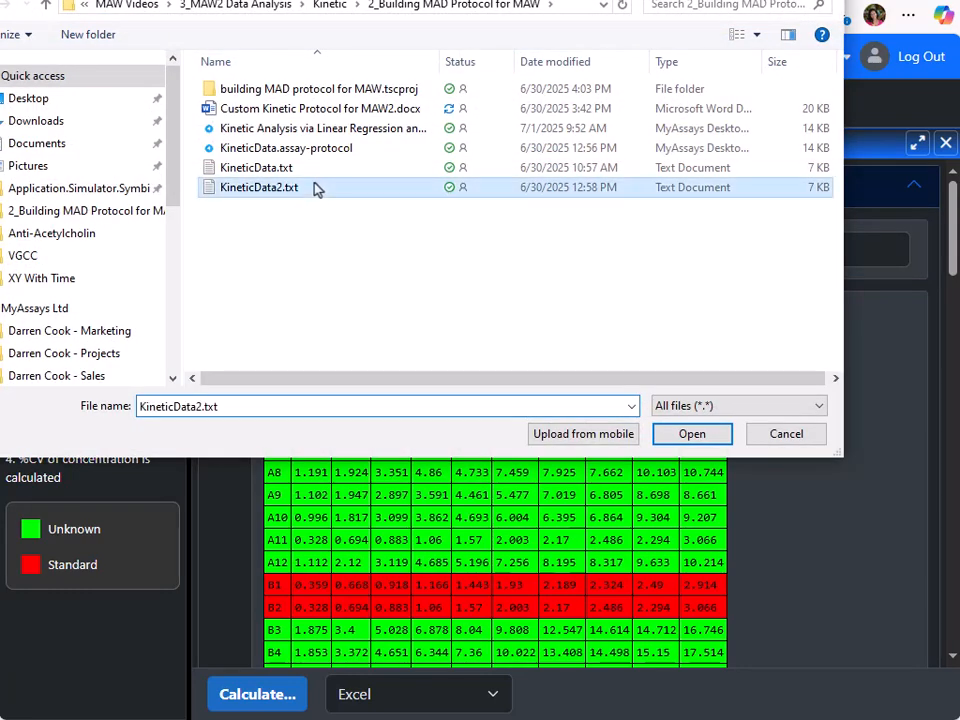
pyautogui.click(690, 436)
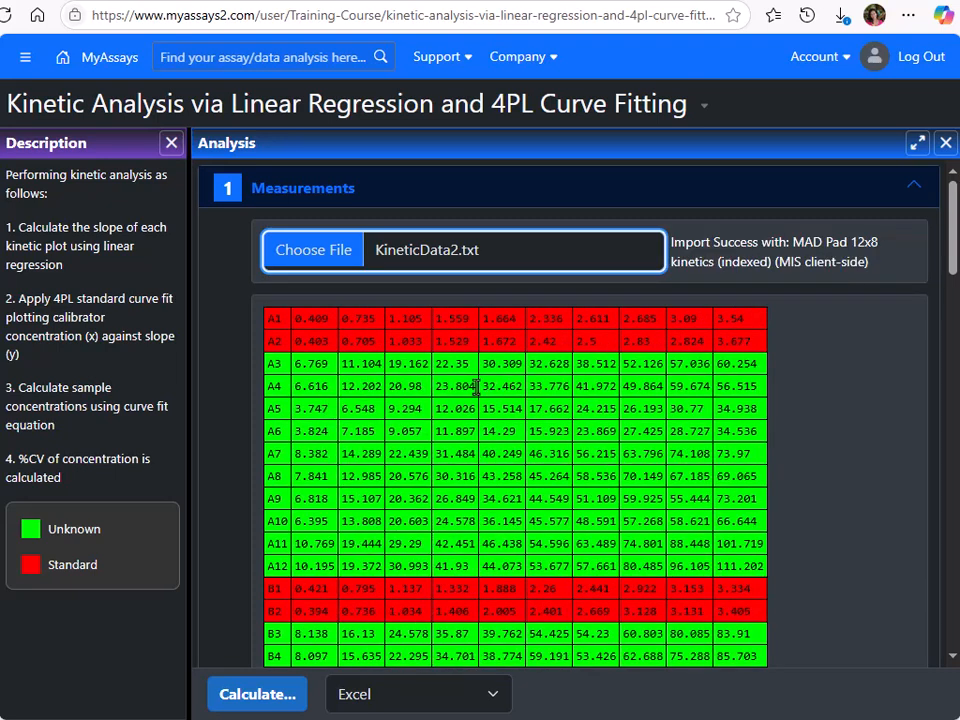
# Step: Review the assay's microplate layout, standard concentrations and sample IDs
pyautogui.click(300, 188)
pyautogui.click(295, 236)
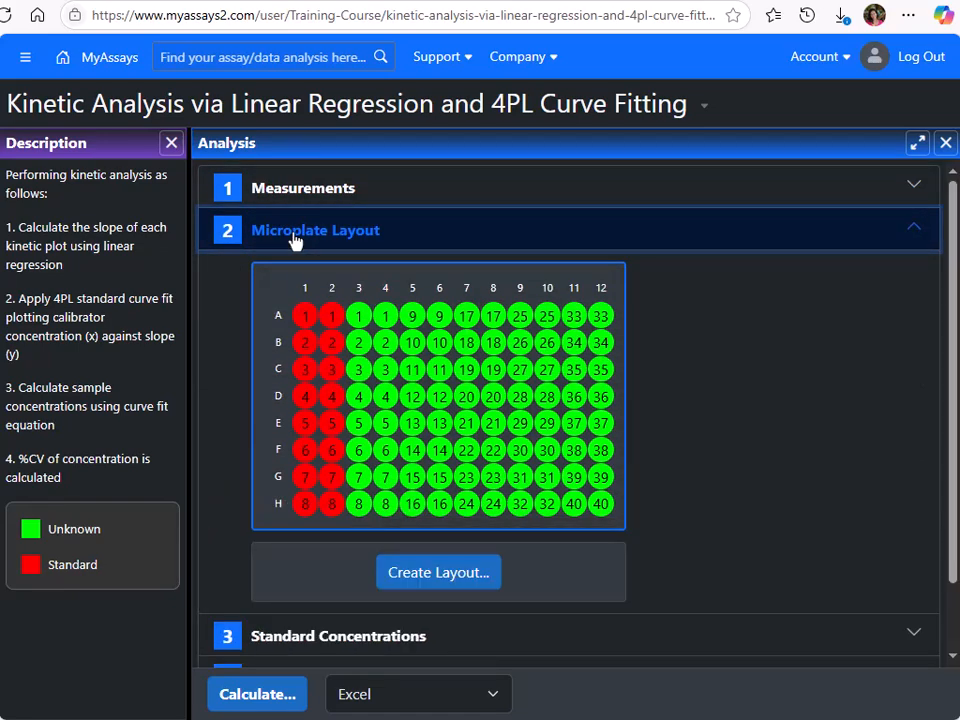
pyautogui.click(295, 238)
pyautogui.click(295, 287)
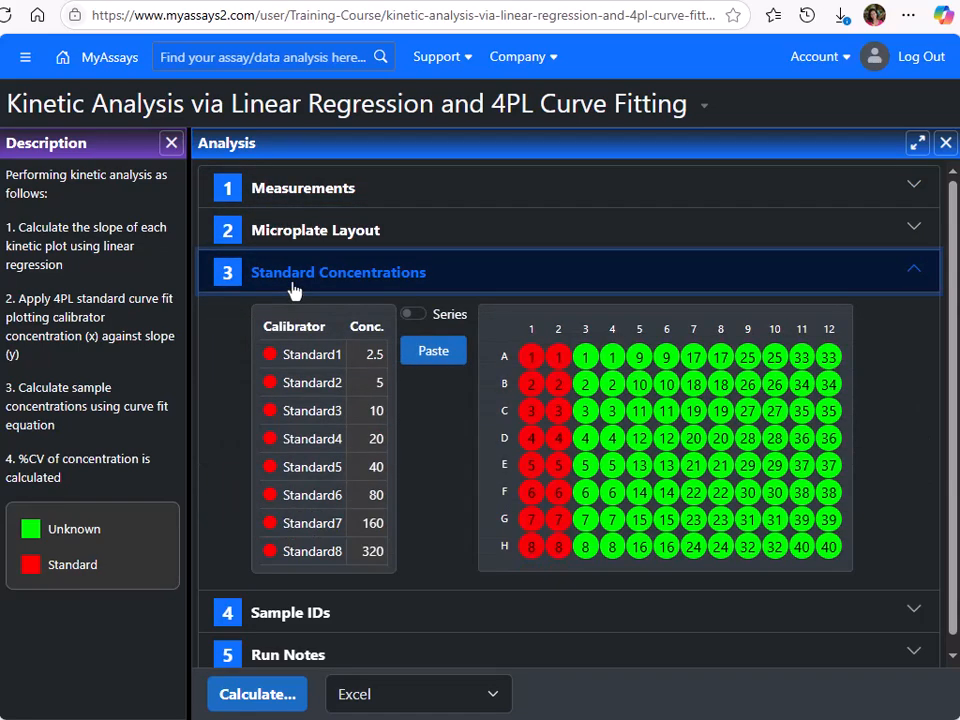
pyautogui.click(294, 286)
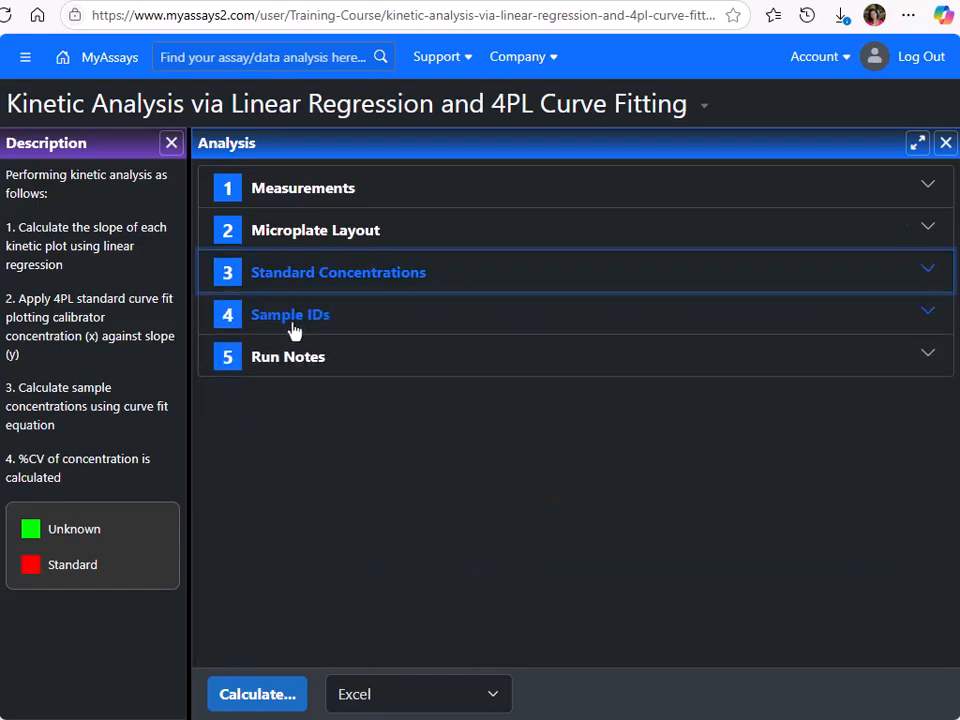
pyautogui.click(294, 329)
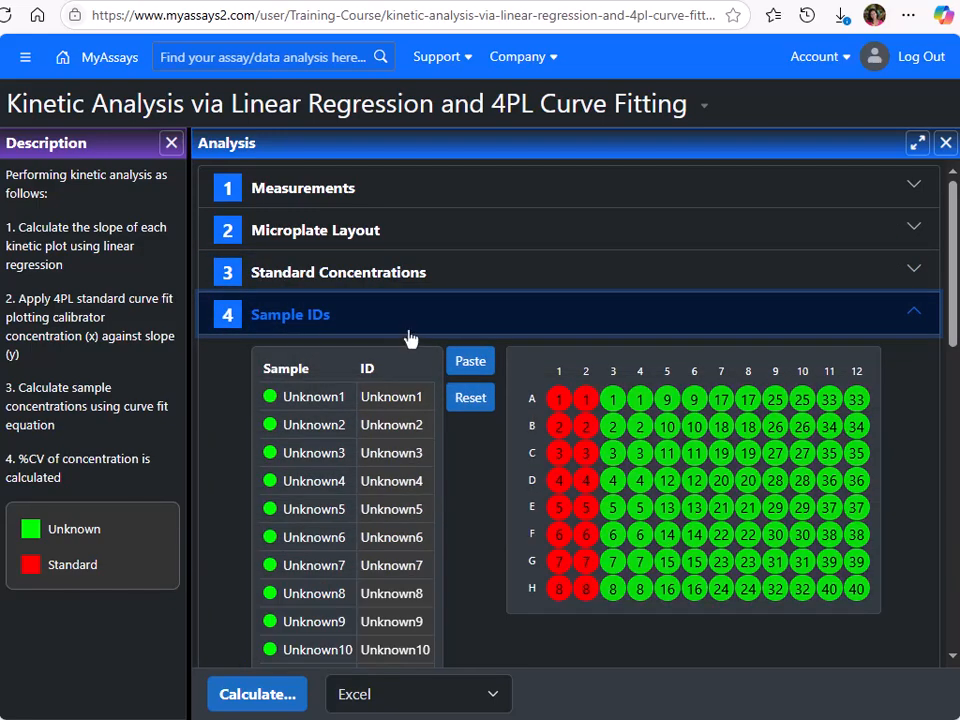
# Step: Calculate the results and view the XY Reduction Fit Parameter and Standard Curve Fit charts enlarged
pyautogui.click(272, 698)
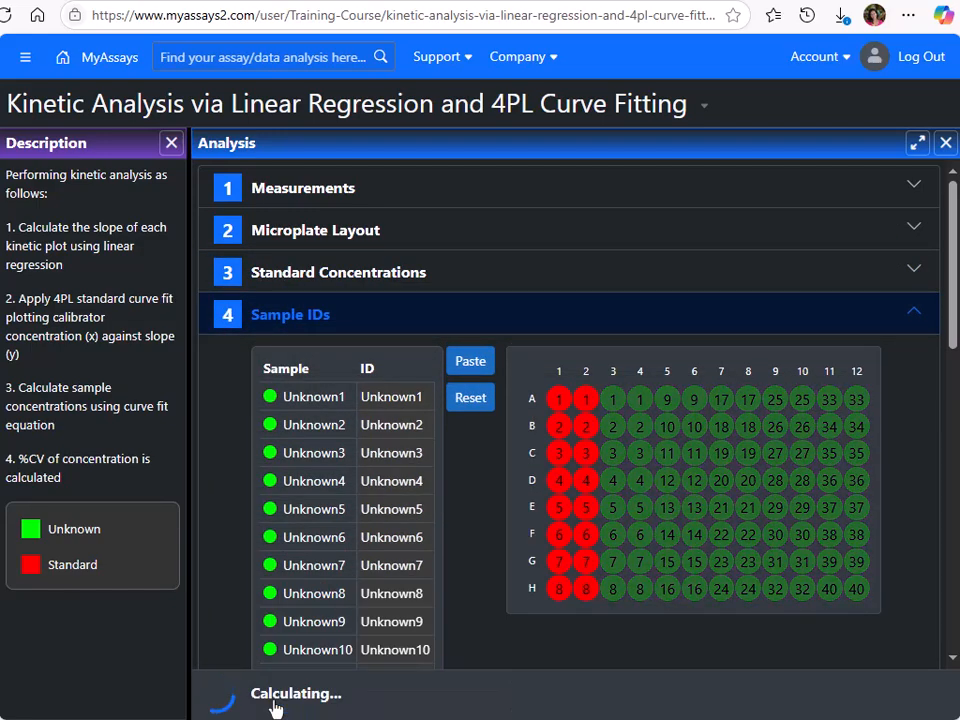
pyautogui.click(914, 144)
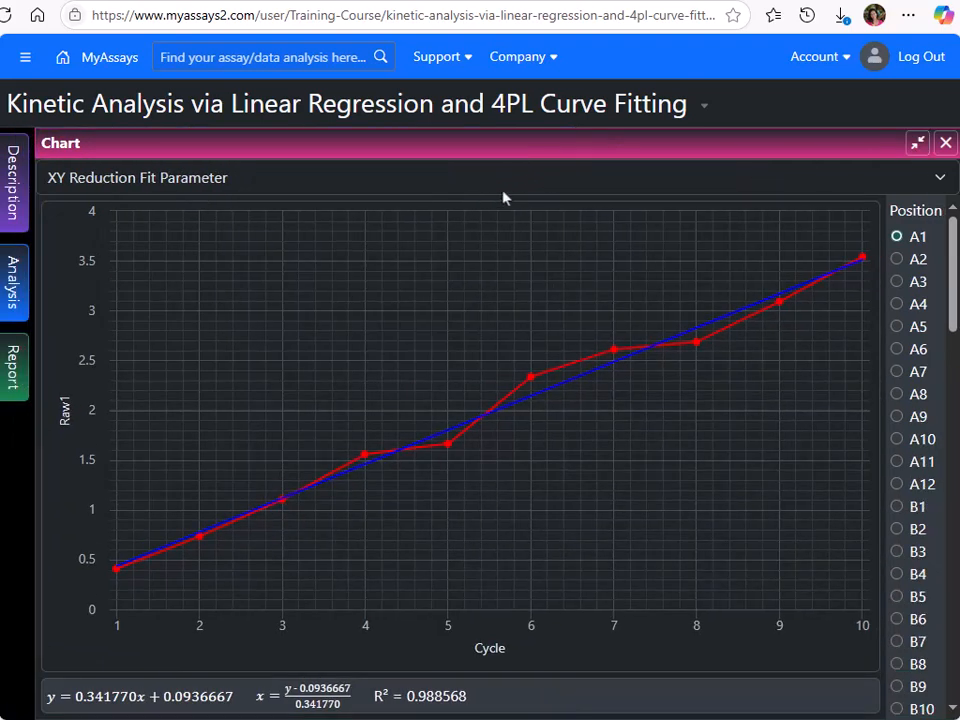
pyautogui.click(535, 187)
pyautogui.click(522, 251)
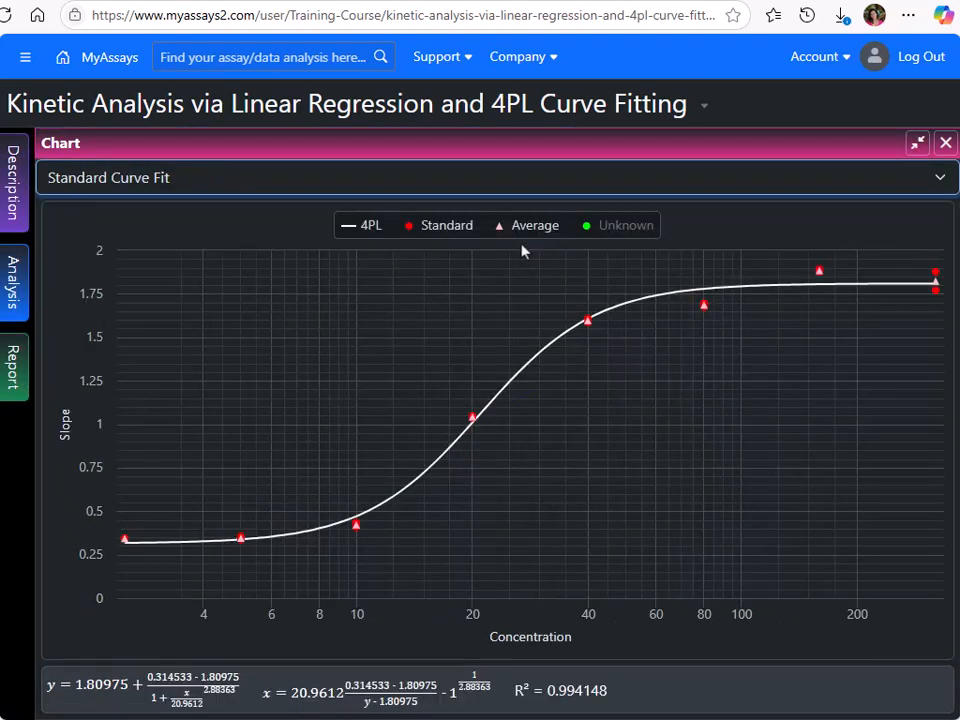
pyautogui.click(917, 143)
# Step: Enlarge the generated report and examine its Unknown Results, Standard Results and Fit Details sheets
pyautogui.click(917, 441)
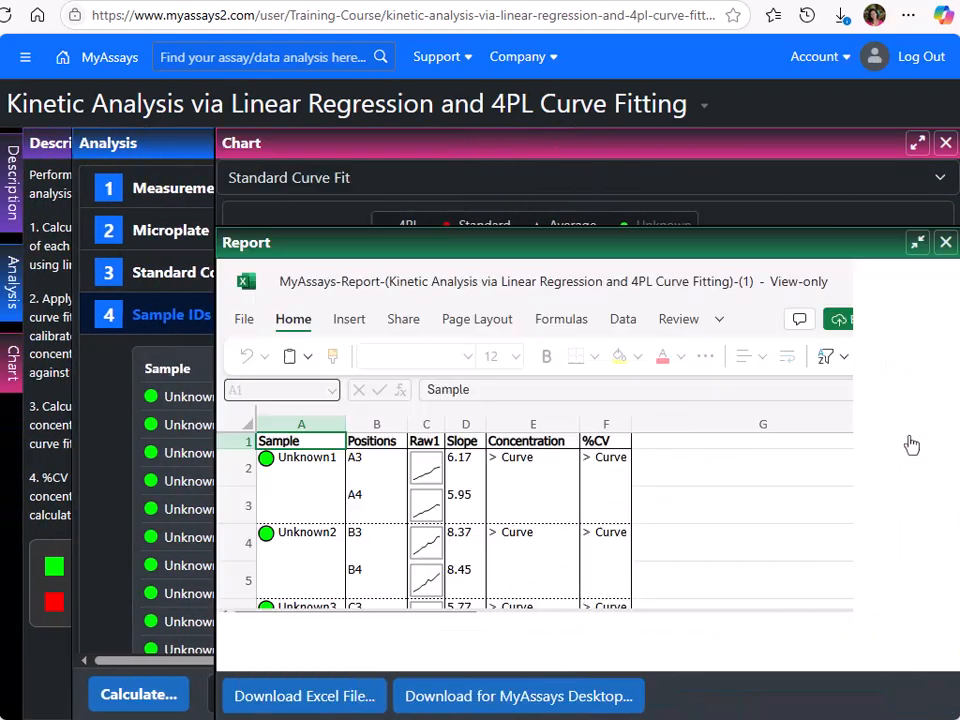
pyautogui.scroll(-5, 834, 441)
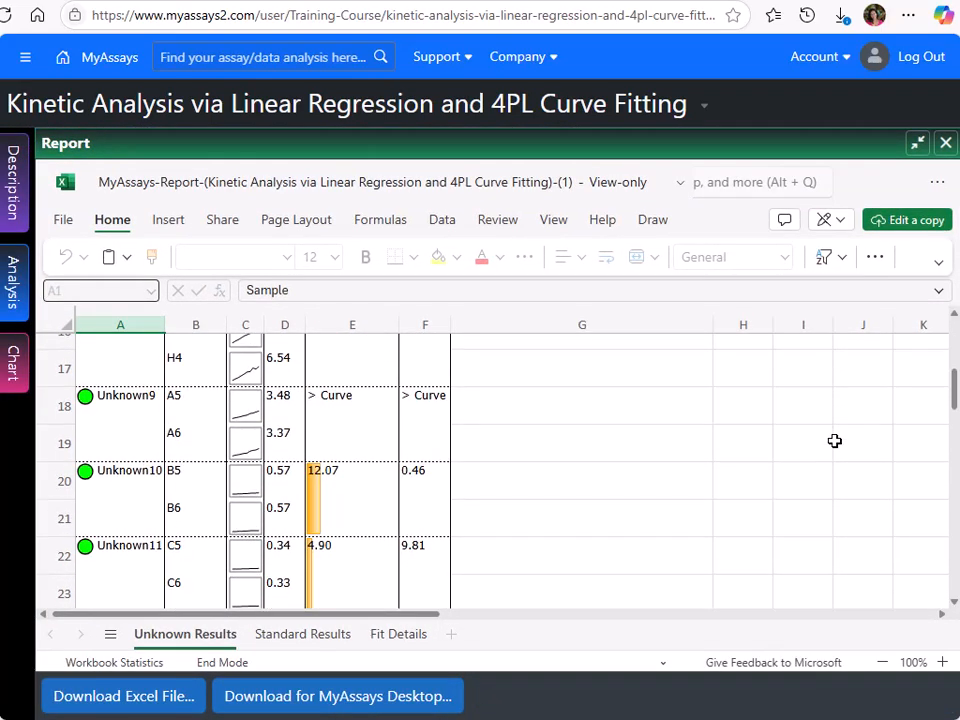
pyautogui.scroll(6, 834, 441)
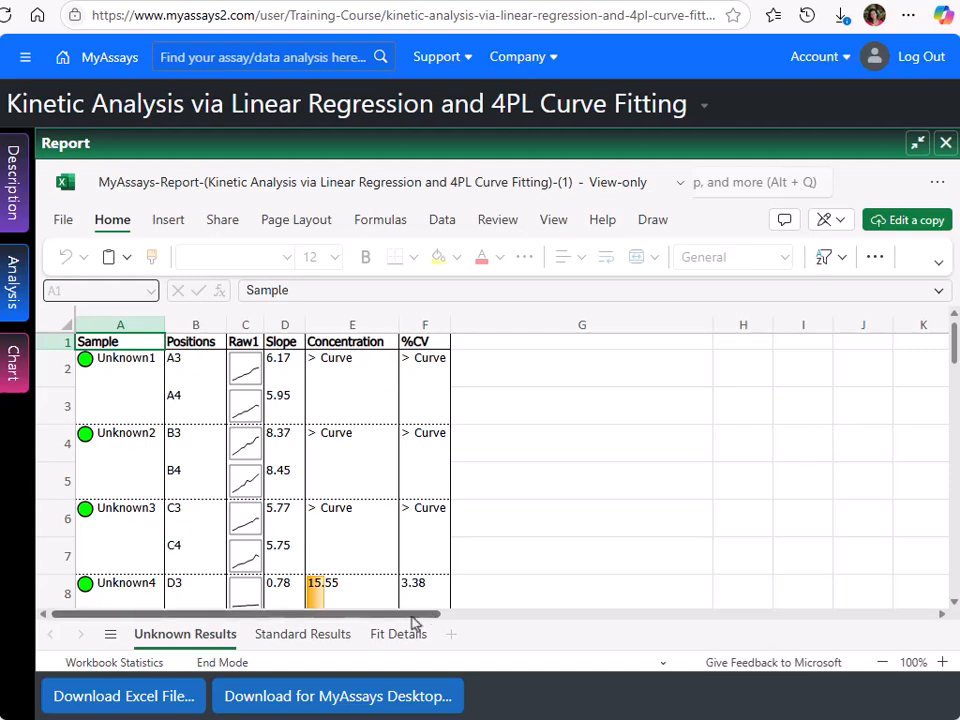
pyautogui.click(288, 641)
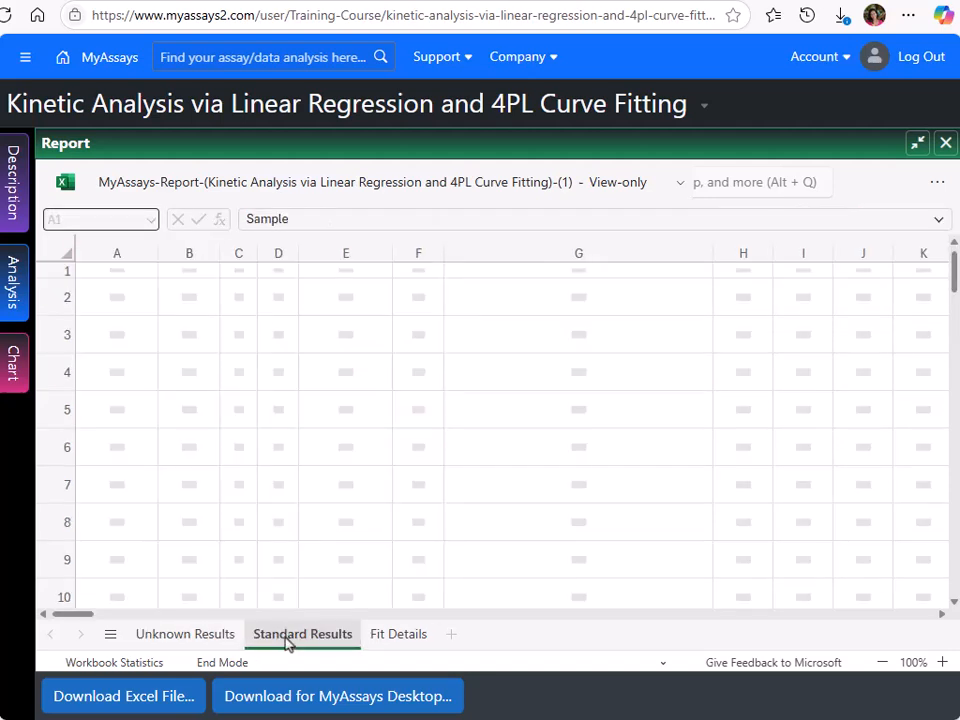
pyautogui.scroll(-4, 388, 514)
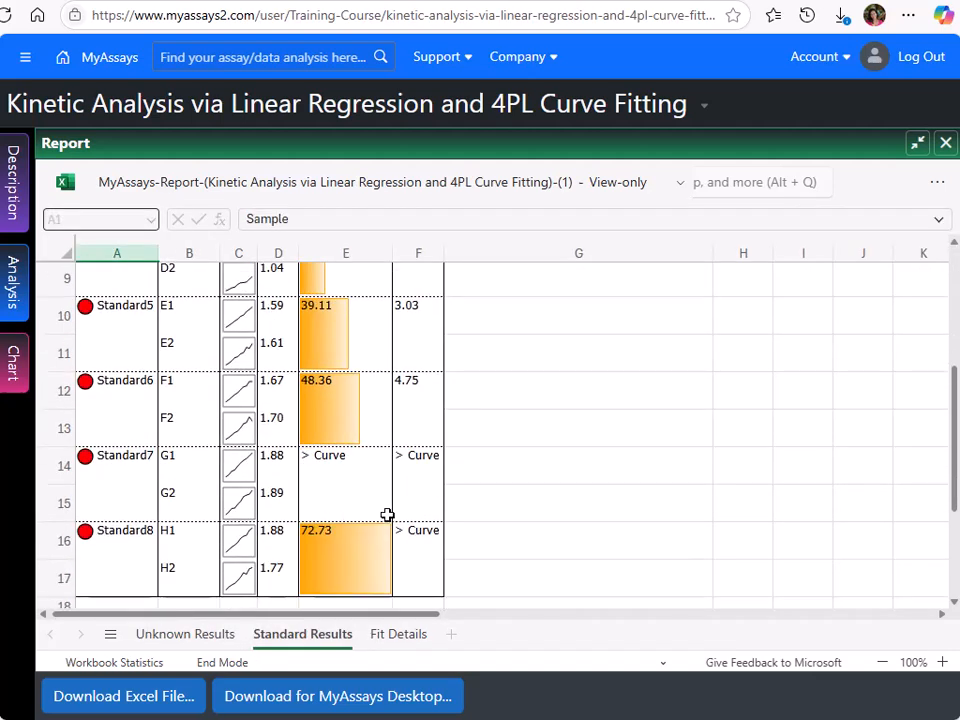
pyautogui.scroll(4, 388, 514)
pyautogui.click(398, 638)
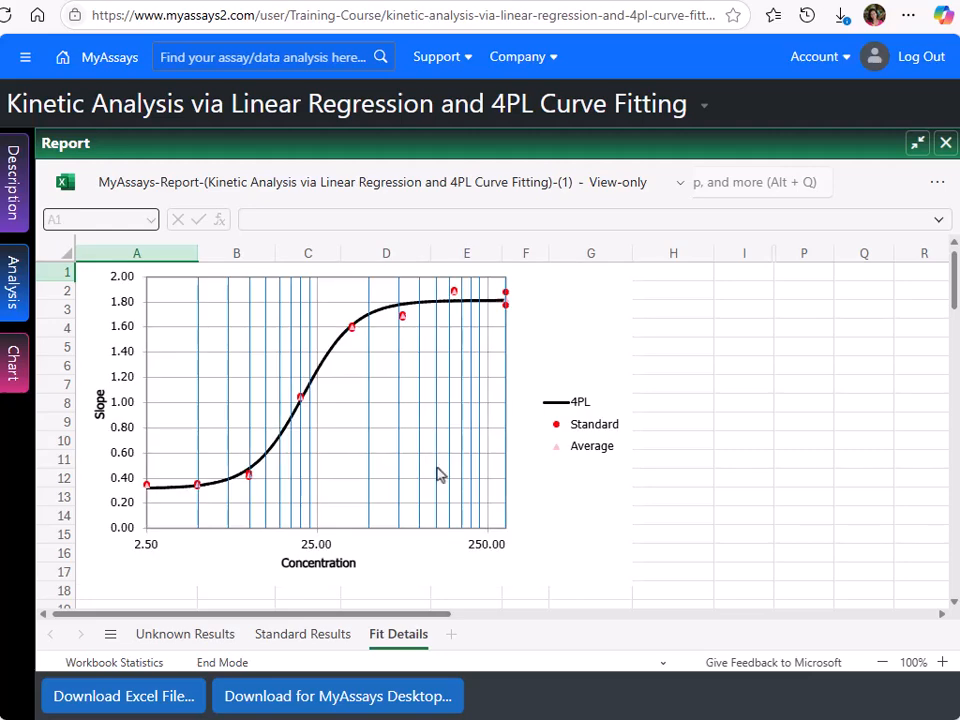
pyautogui.scroll(-10, 437, 473)
pyautogui.scroll(10, 437, 473)
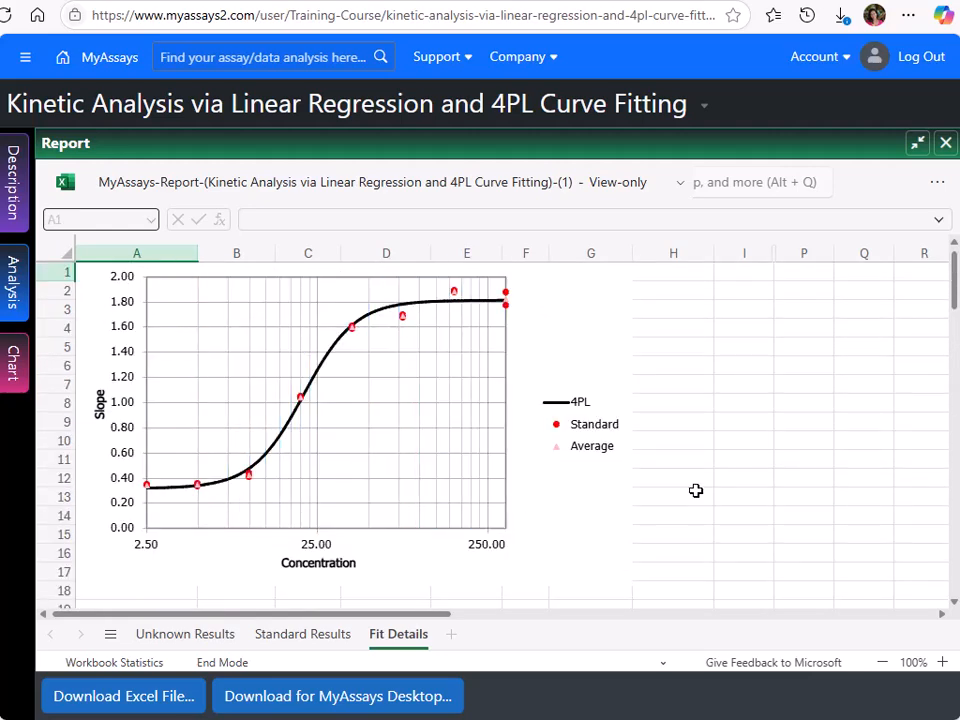